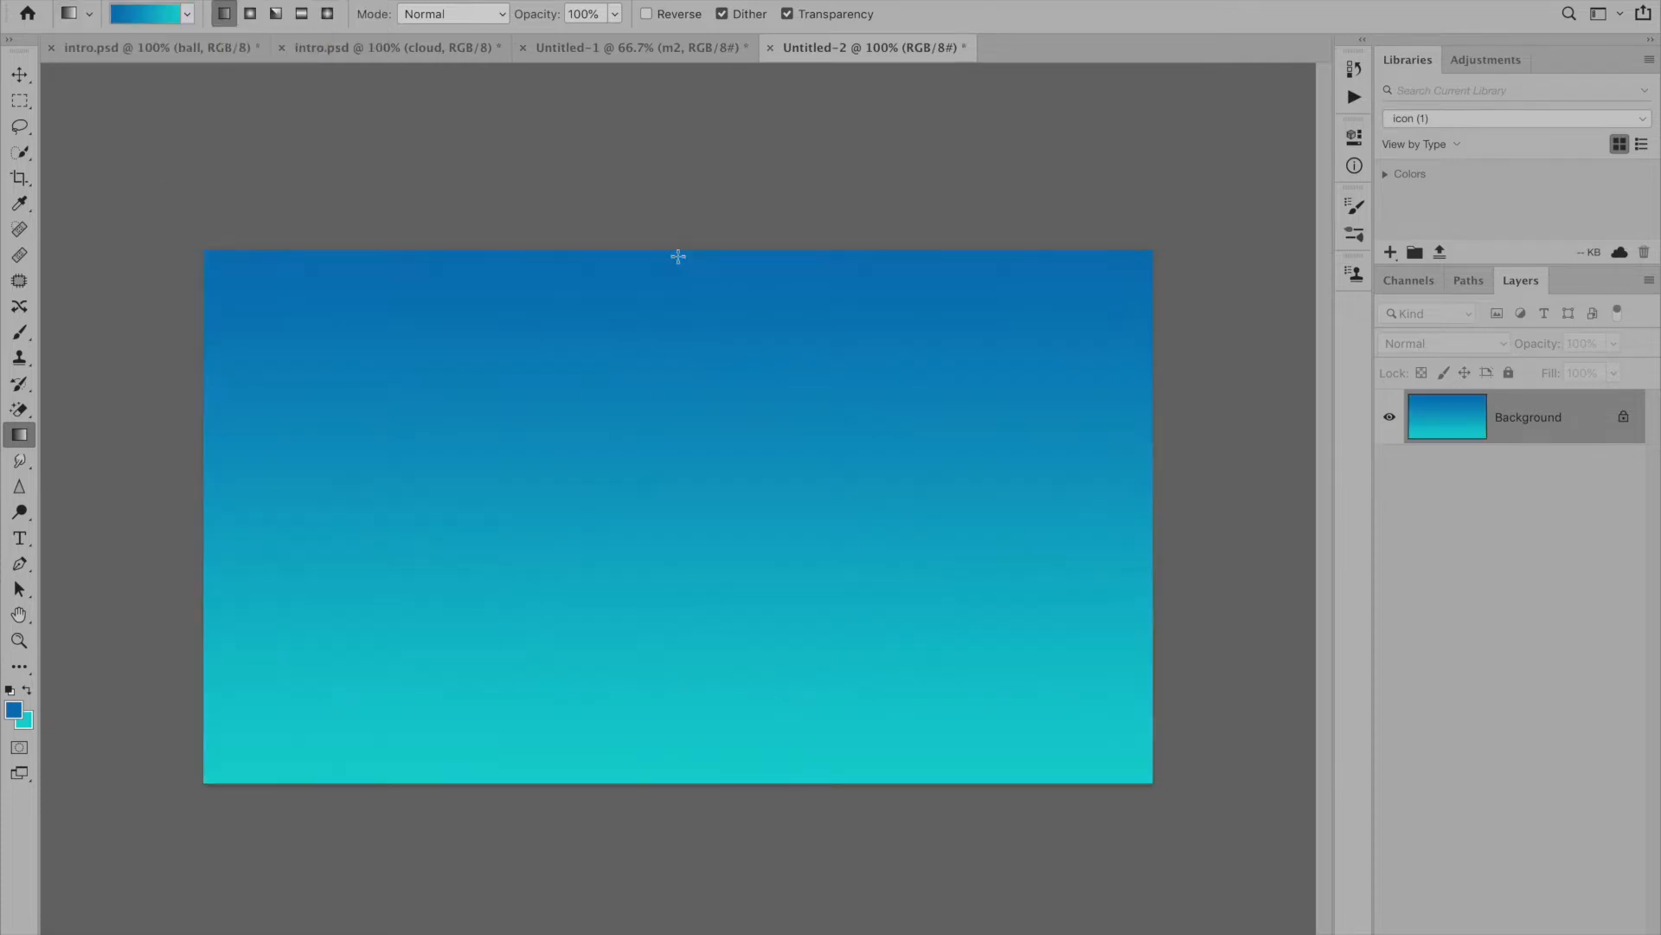
- Fill the blank background with a linear blue-to-turquoise gradient running from the canvas's upper edge down to about its middle
key("super+z")
left_click_drag(674, 250, 674, 647)
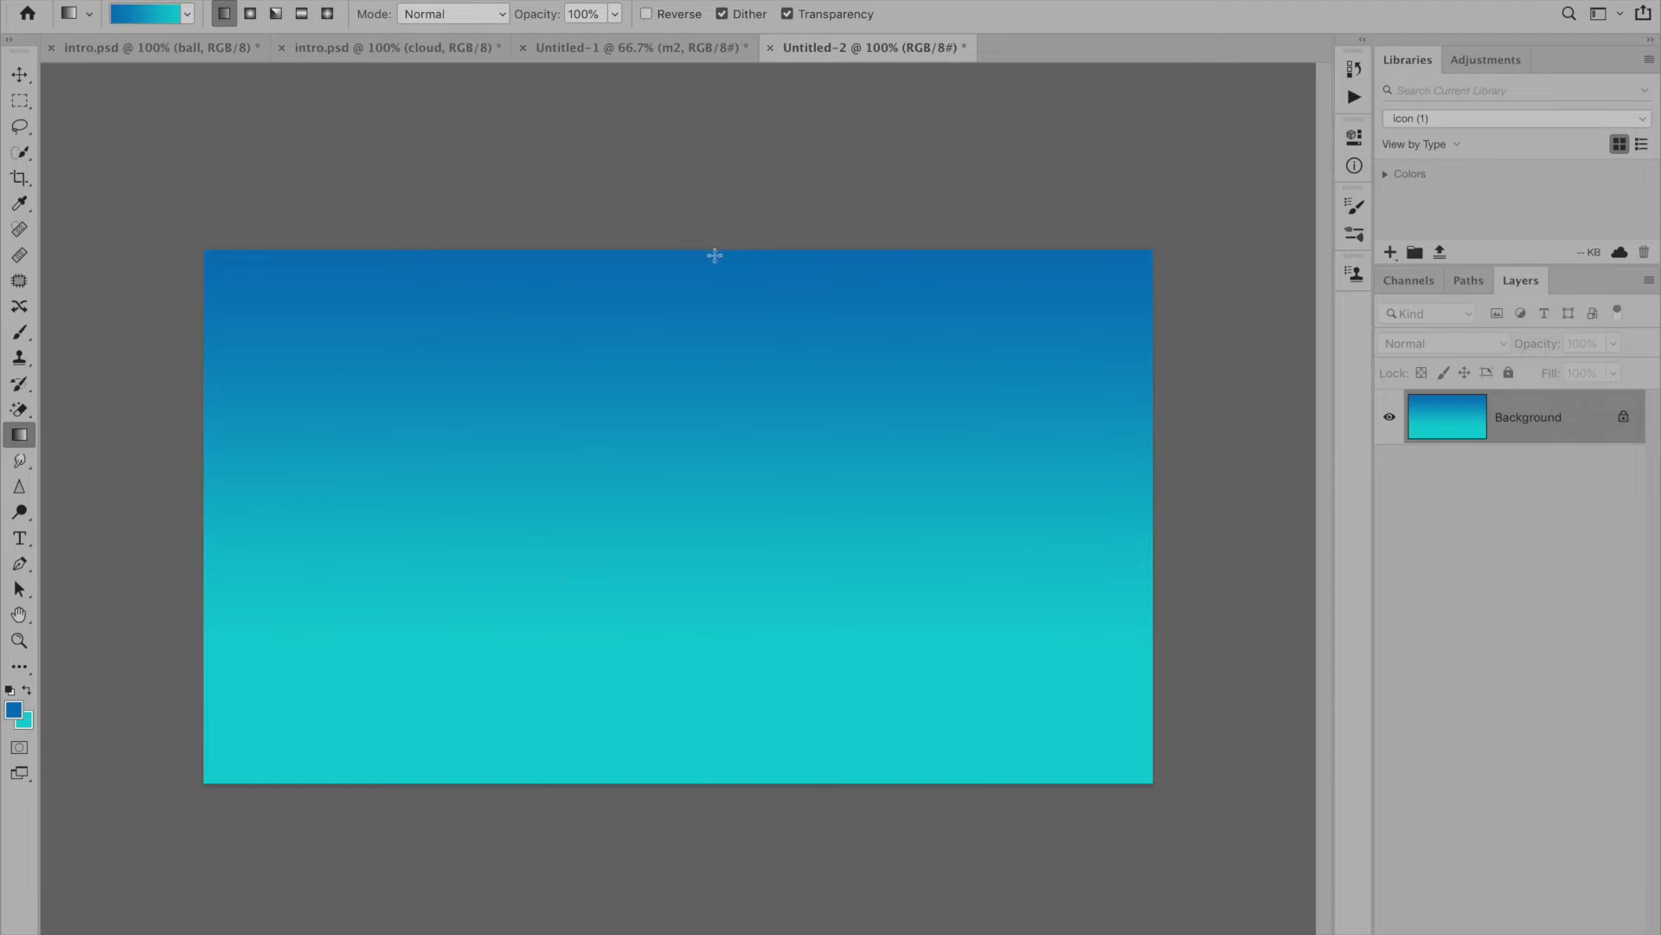
key("super+z")
left_click_drag(712, 248, 710, 502)
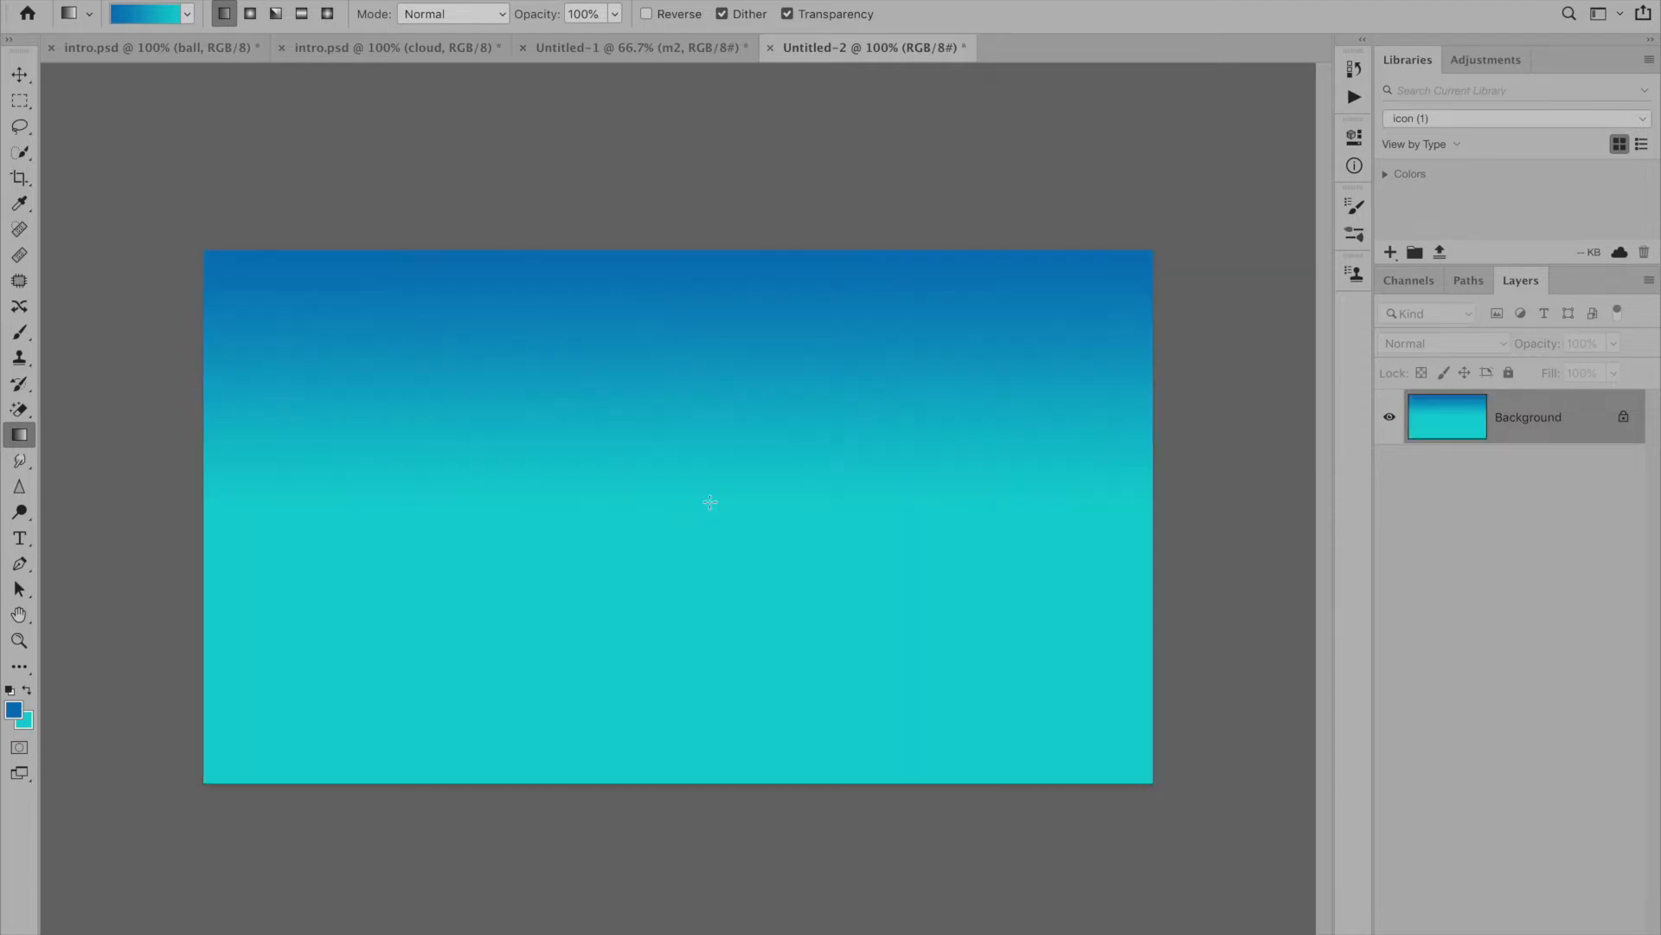
- Paint three soft bright-green glows across the lower part of the background with a Soft Round brush enlarged to 1300 px
left_click(24, 331)
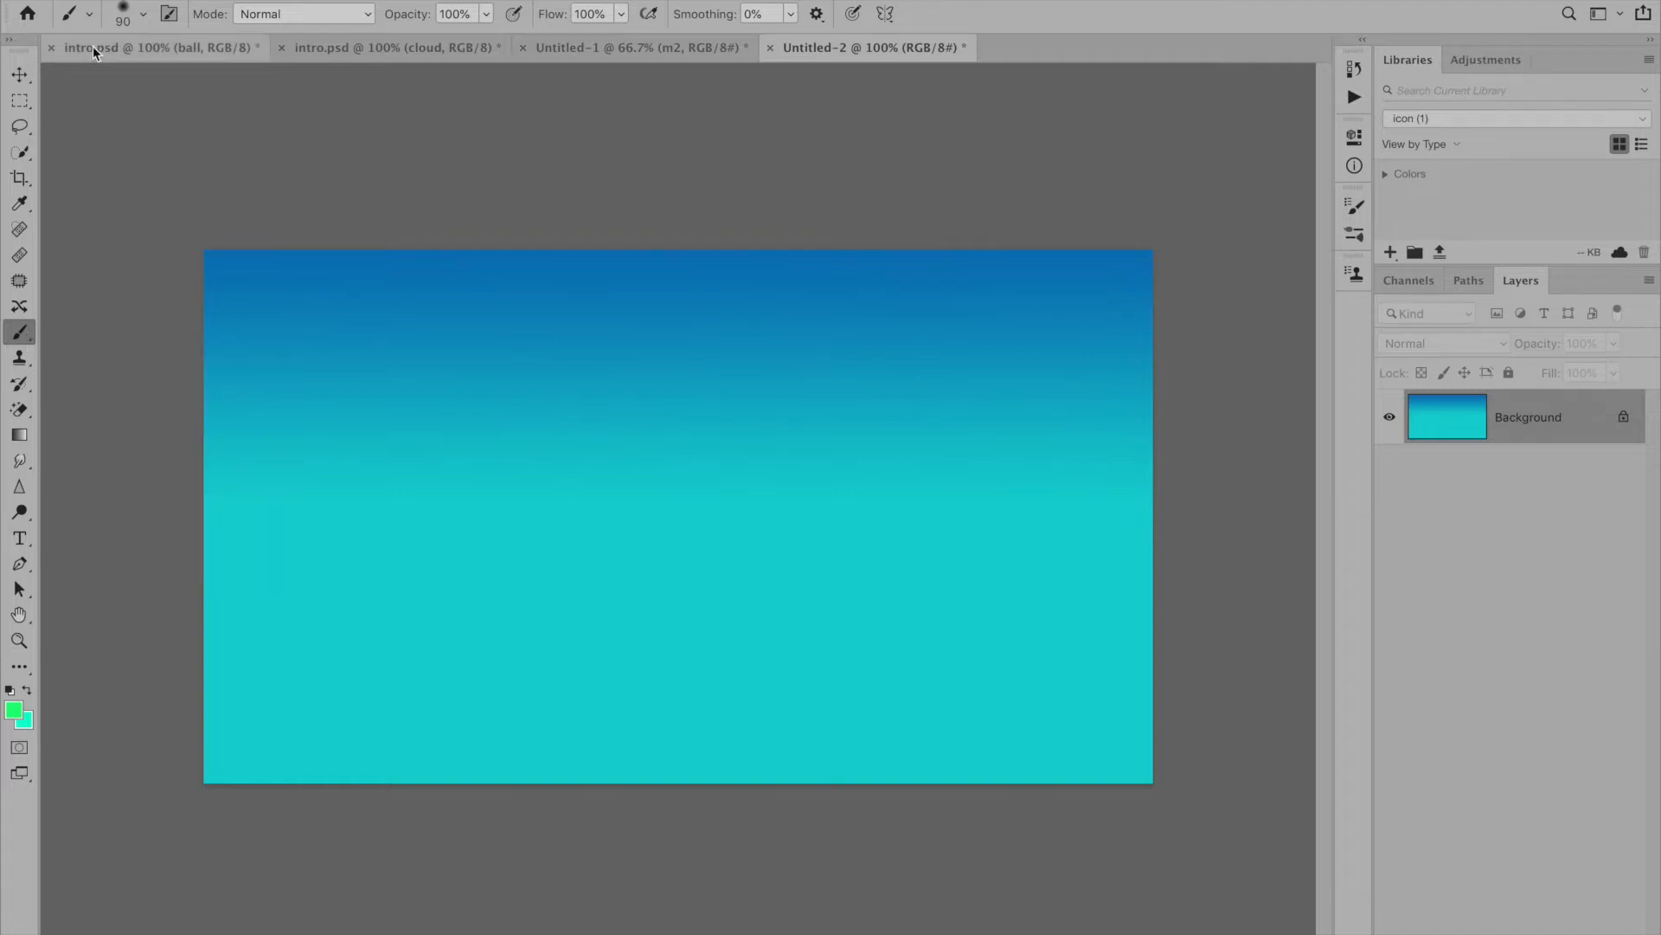
left_click(142, 14)
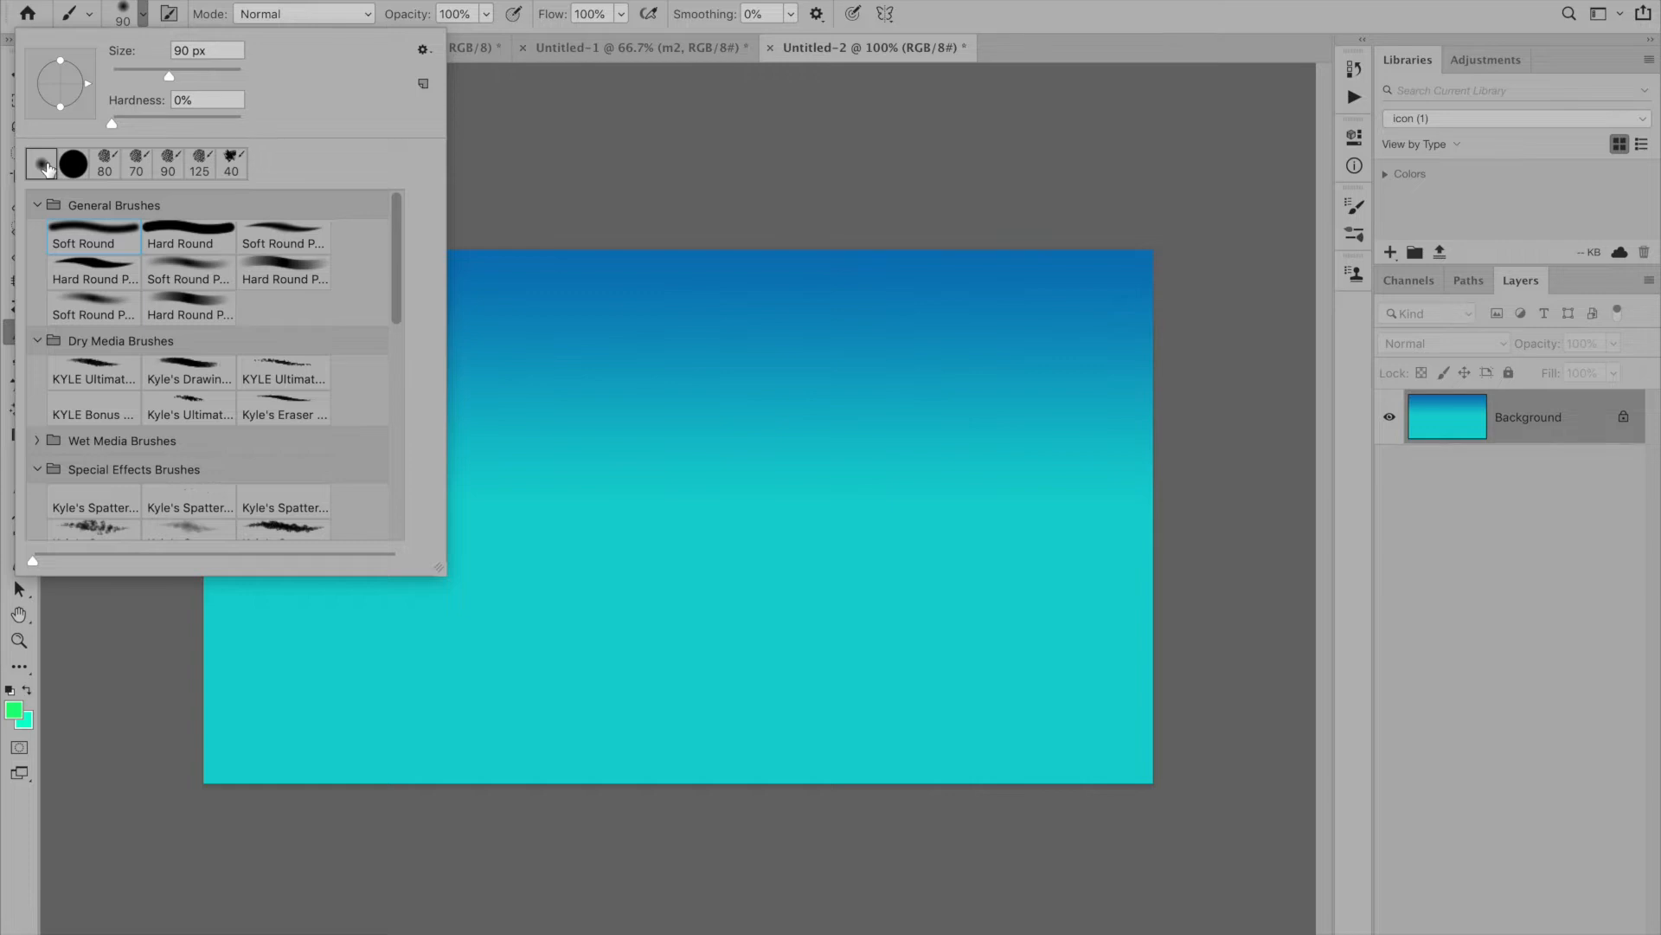
left_click_drag(169, 82, 221, 84)
key("Return")
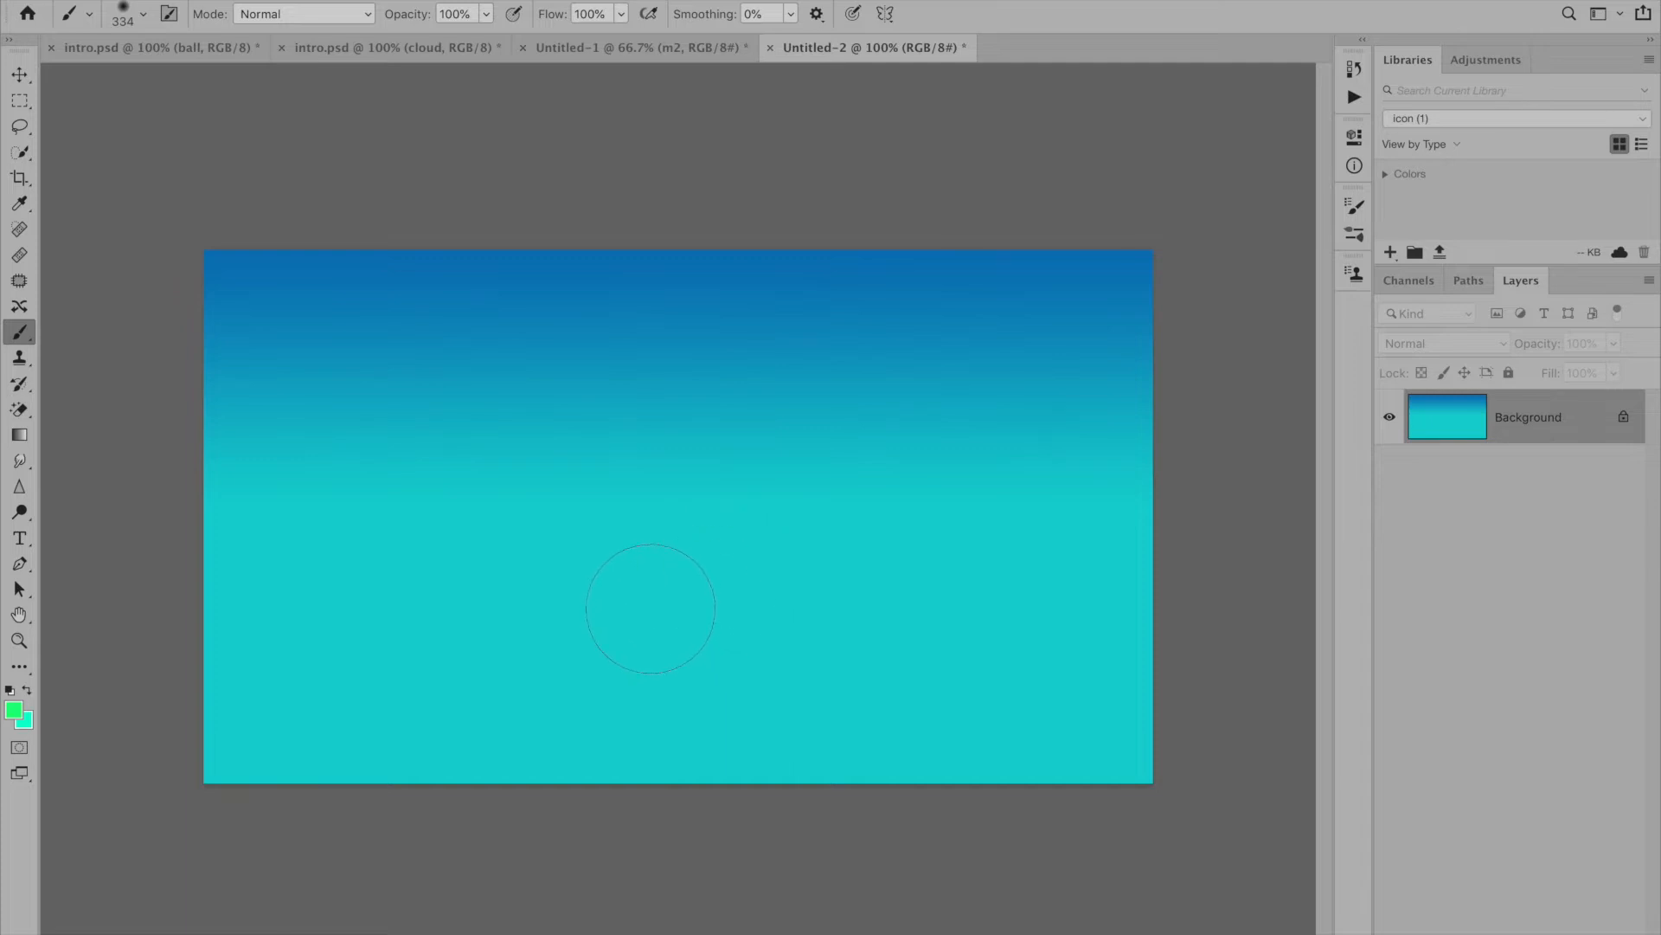
key("bracketright")
key("bracketright")
key("bracketright")
key("bracketright")
key("bracketright")
key("bracketright")
key("bracketright")
left_click(660, 691)
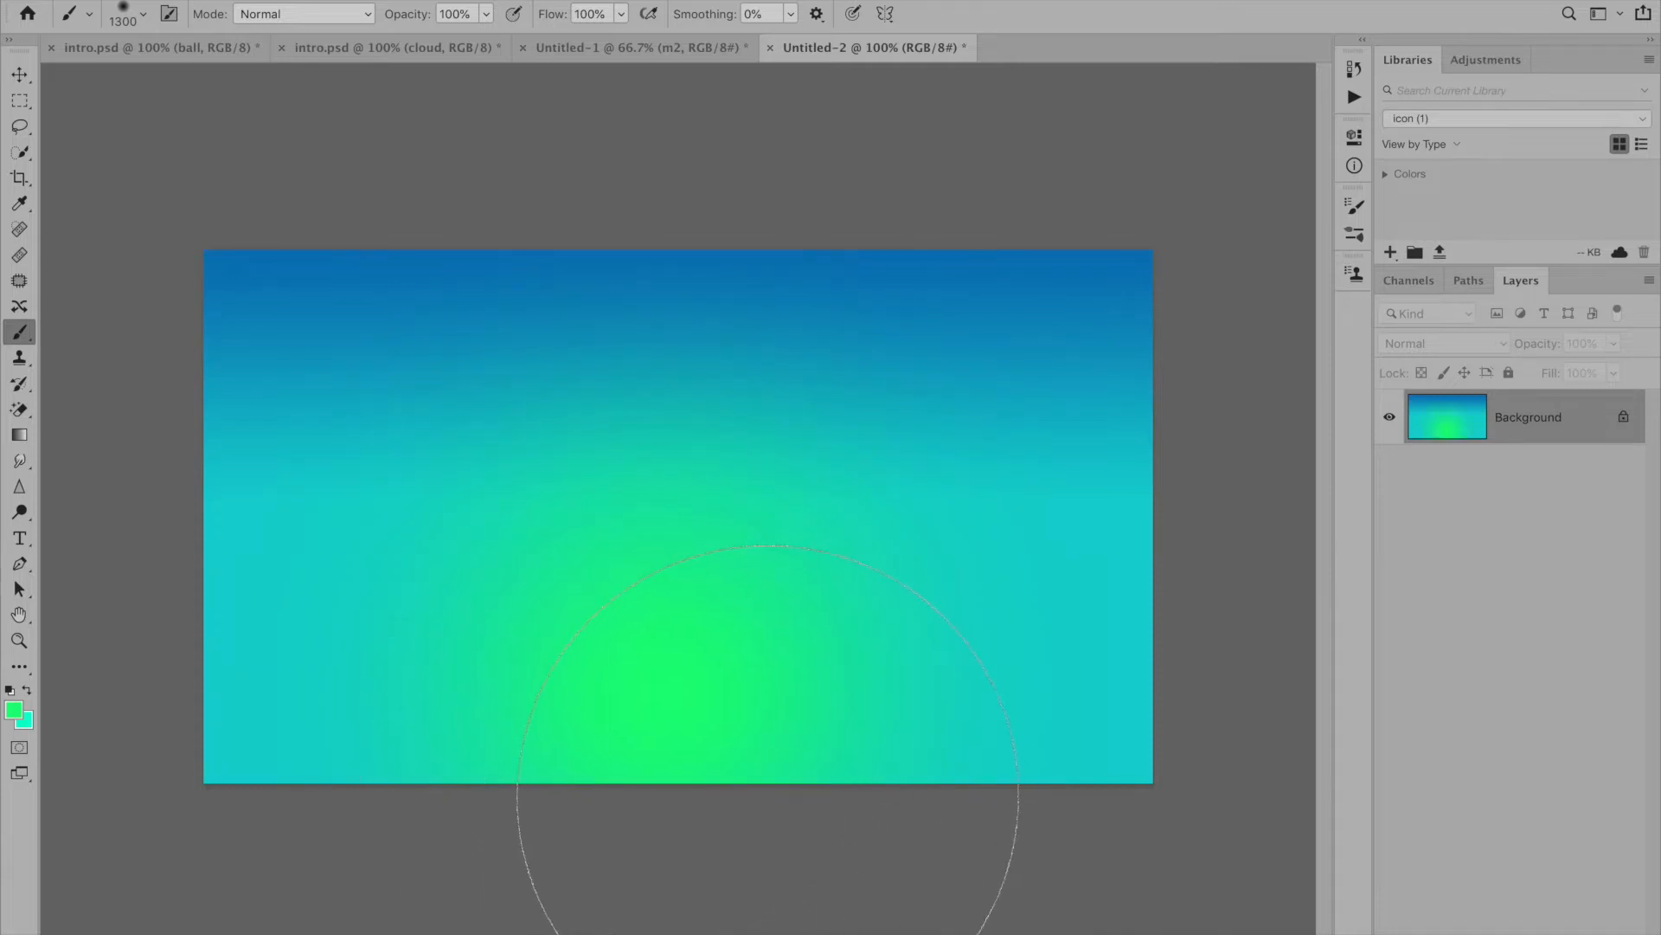
left_click(350, 779)
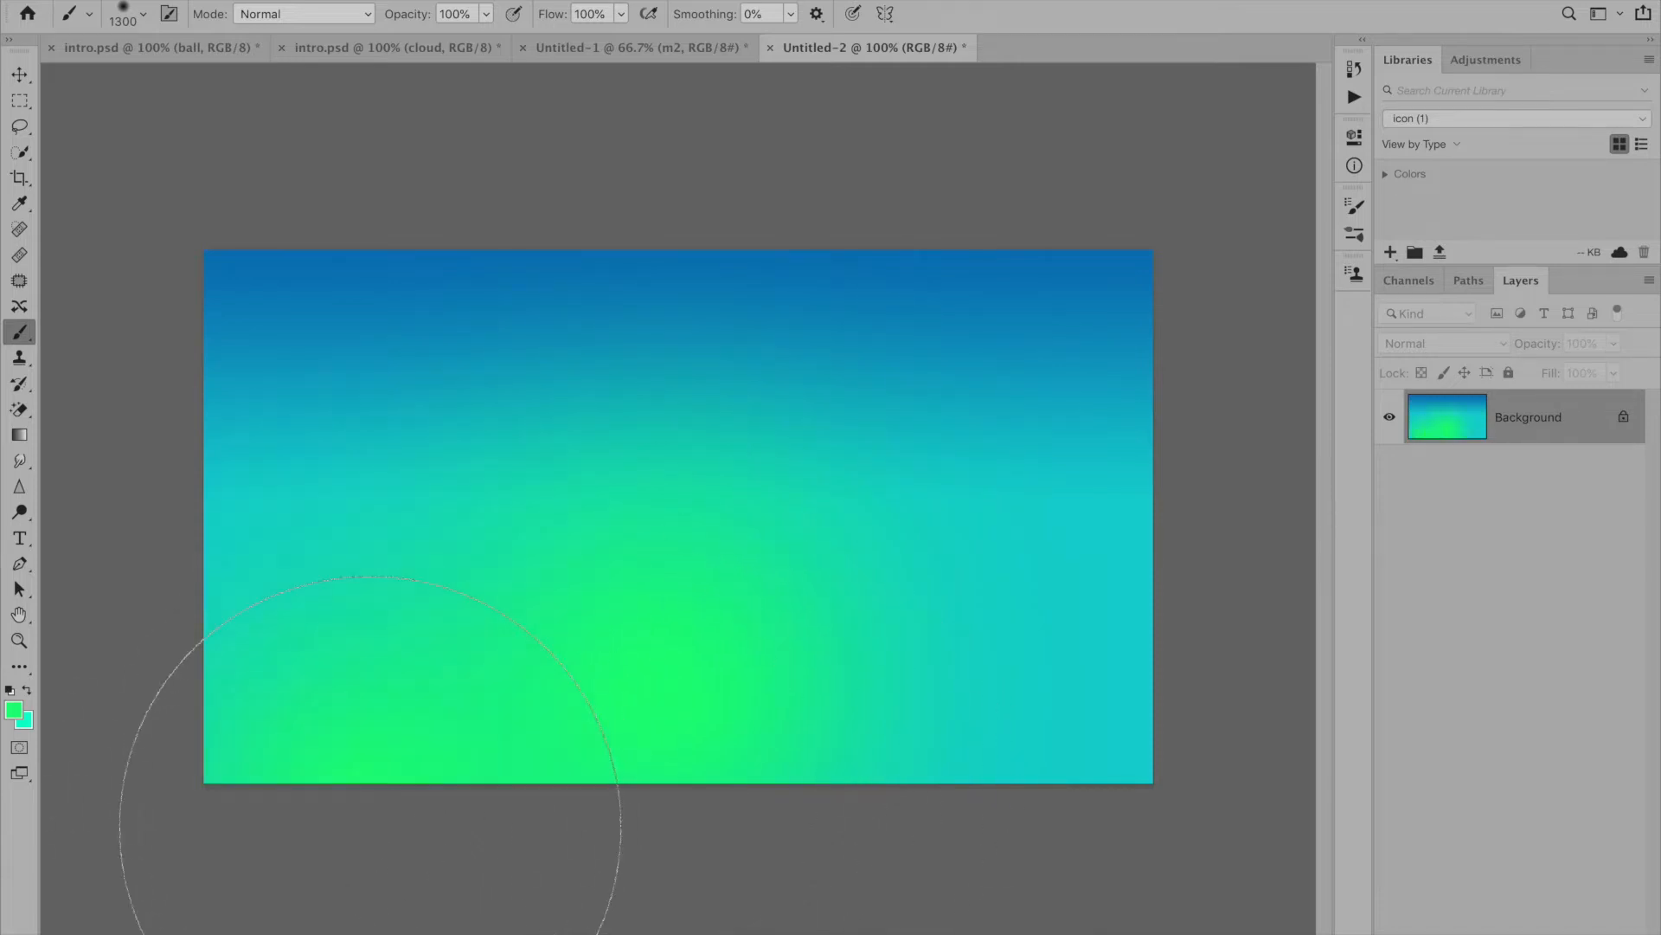
left_click(939, 805)
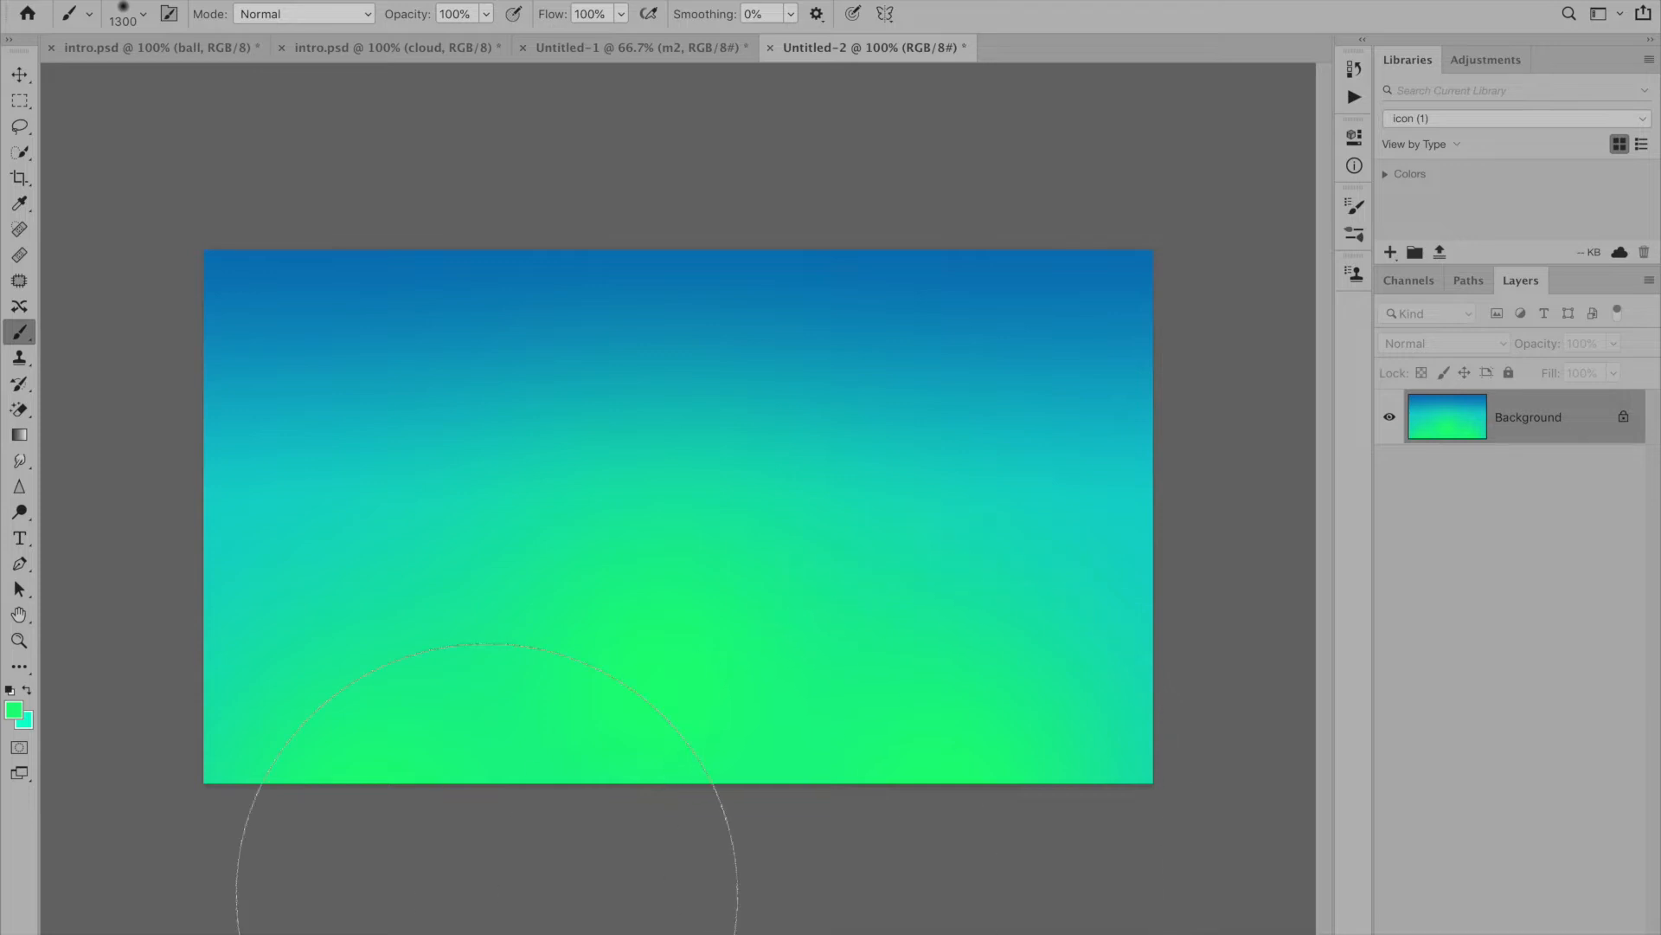
- Paint a soft aqua (#05ffcf) glow in the middle of the background with the brush reduced to 1000 px
left_click(14, 710)
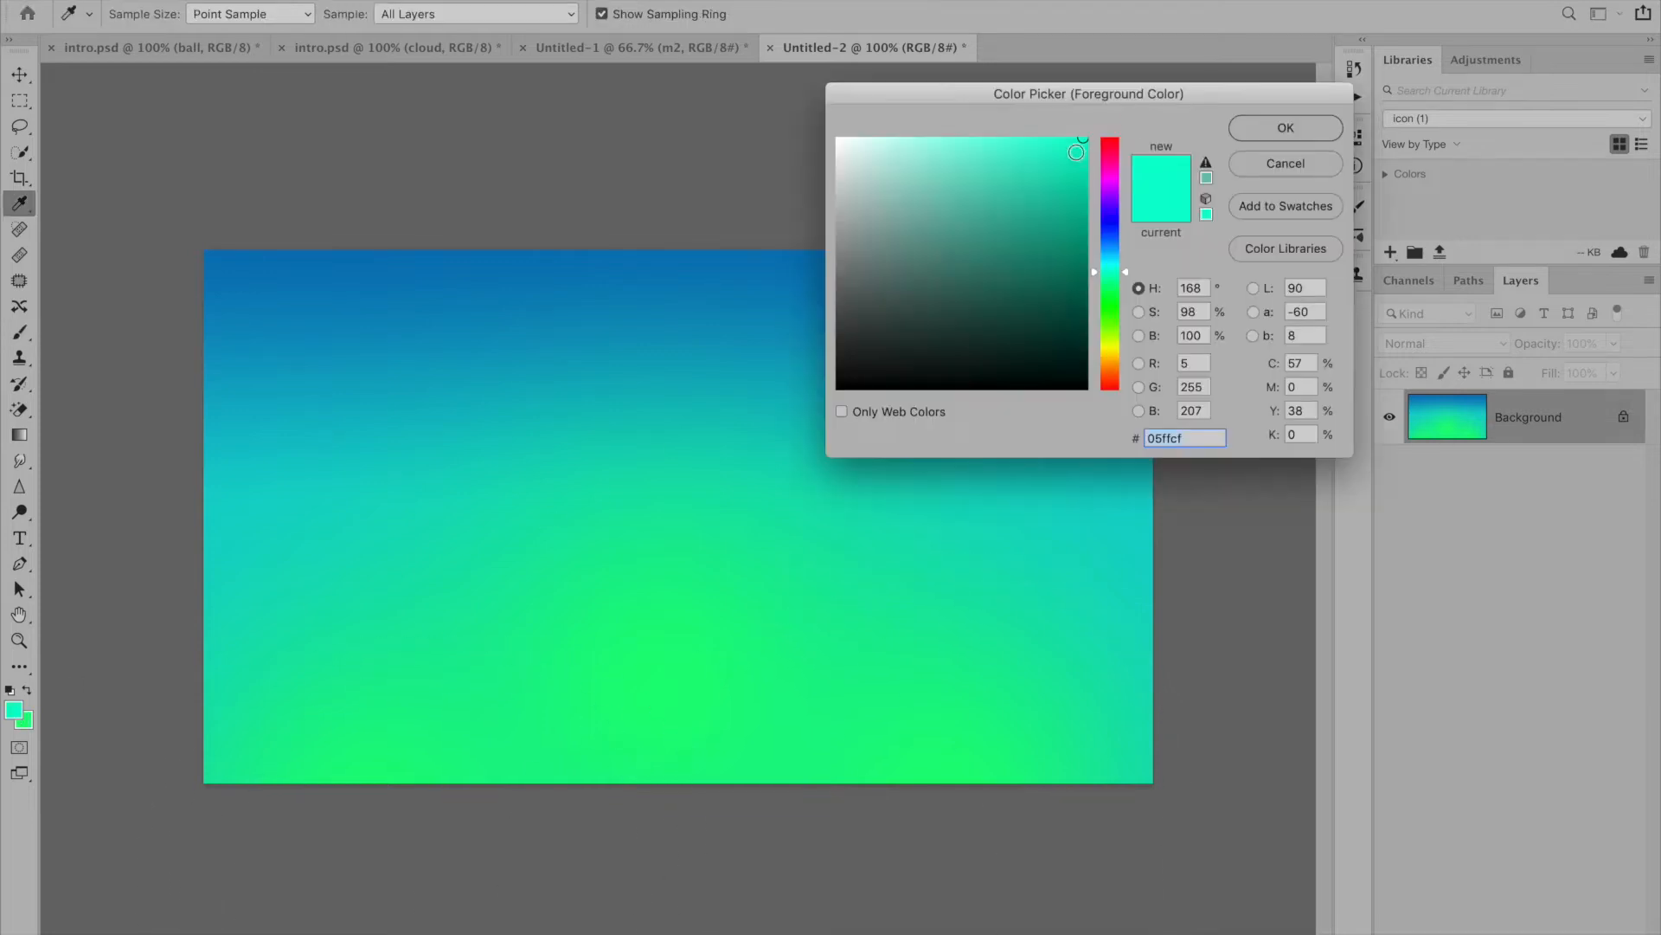
left_click(1249, 127)
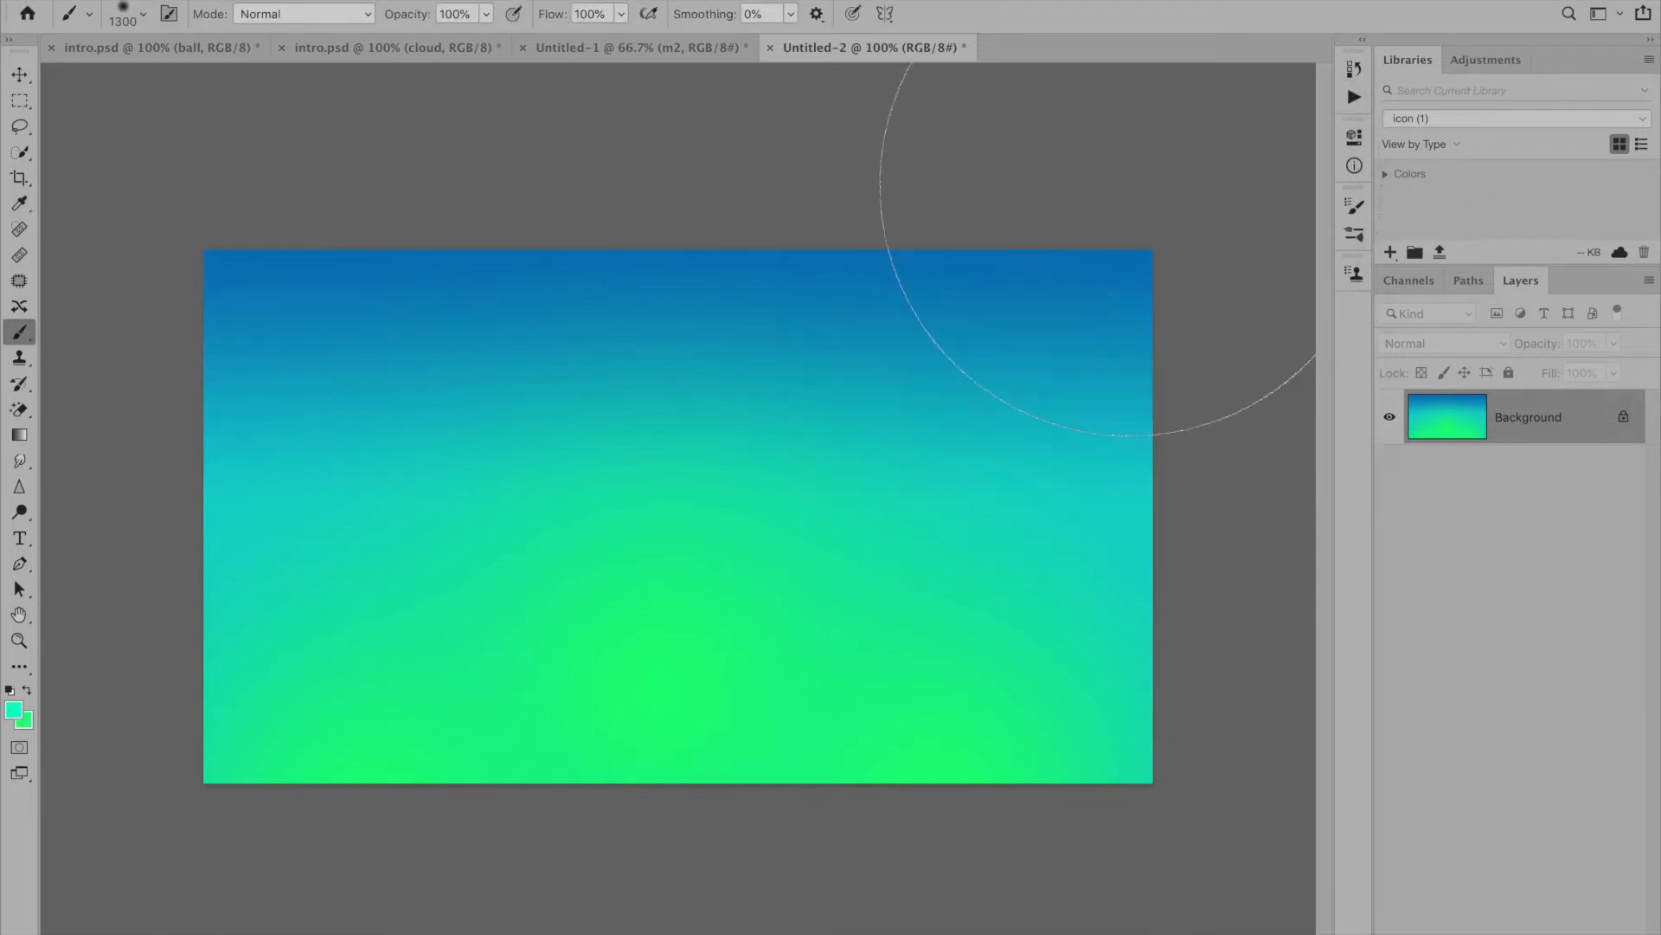
key("bracketleft")
key("bracketleft")
key("bracketleft")
left_click(665, 511)
left_click(666, 524)
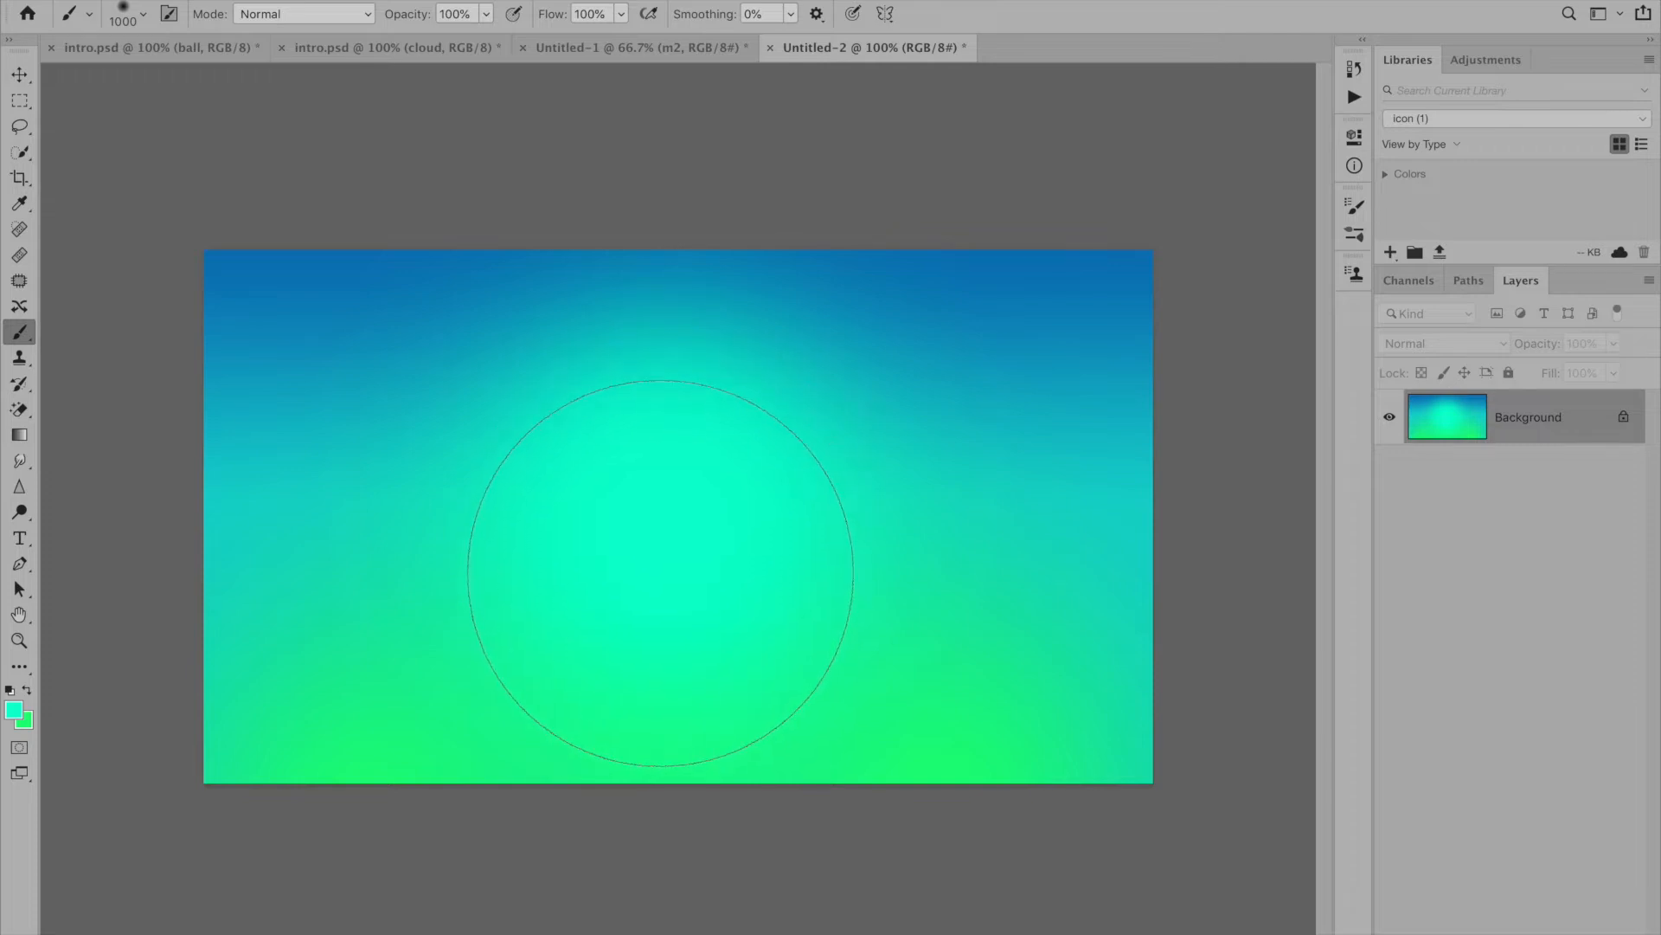
- Set up the Pen tool in Shape mode with the dark green fill colour #068169
left_click(19, 563)
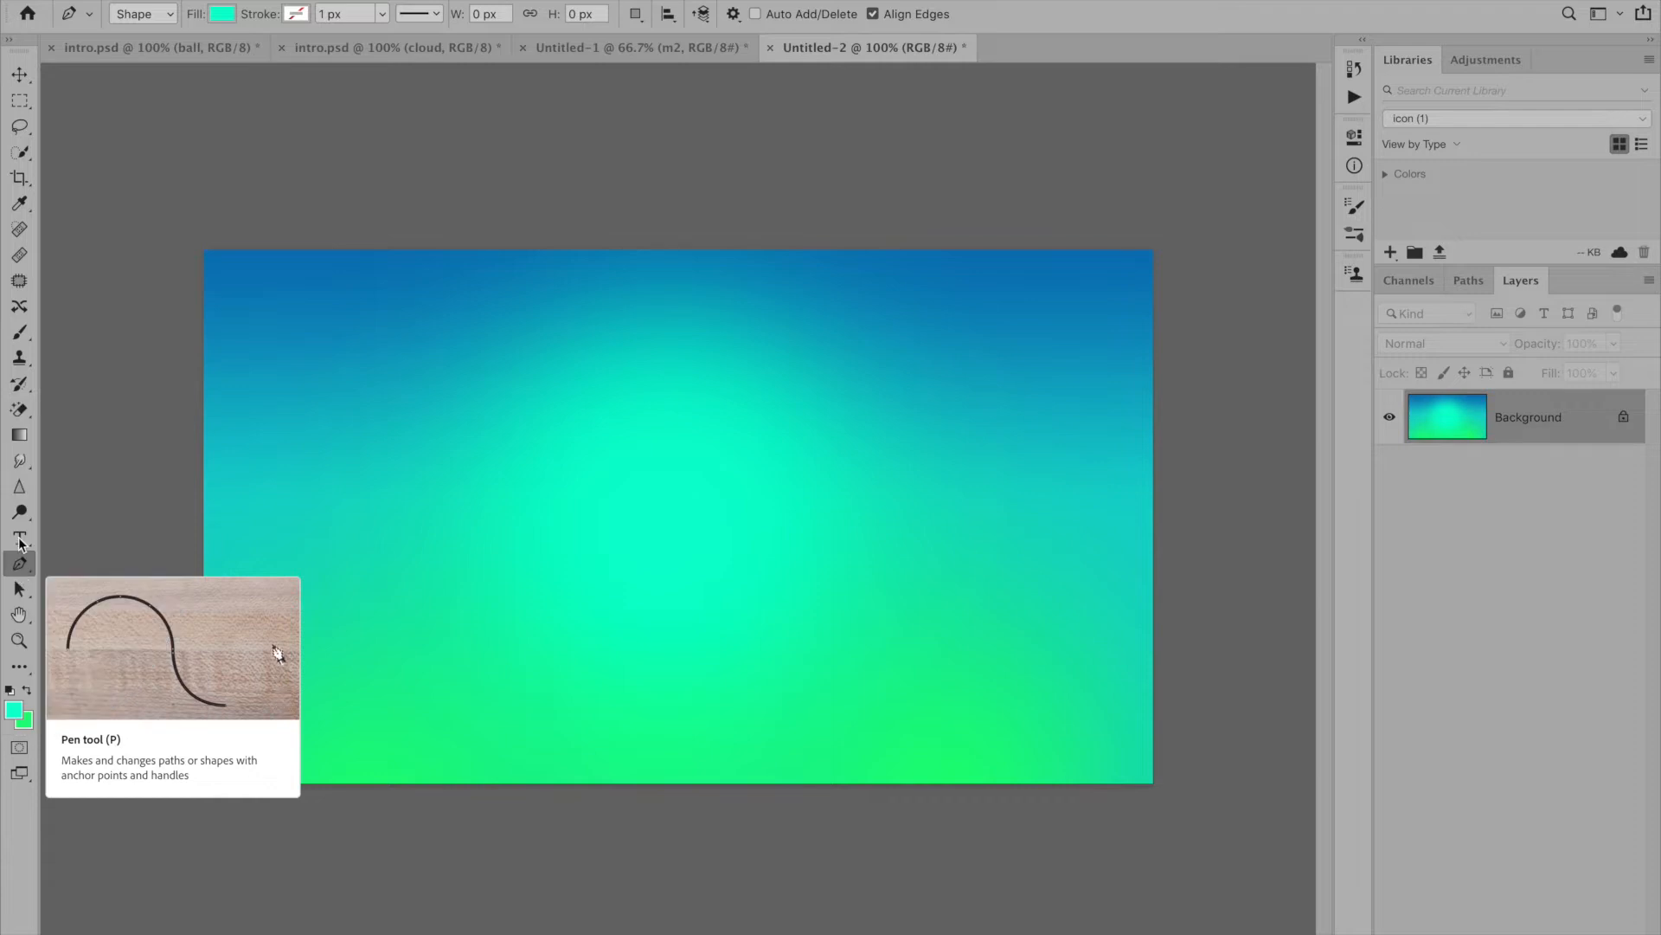
left_click(154, 14)
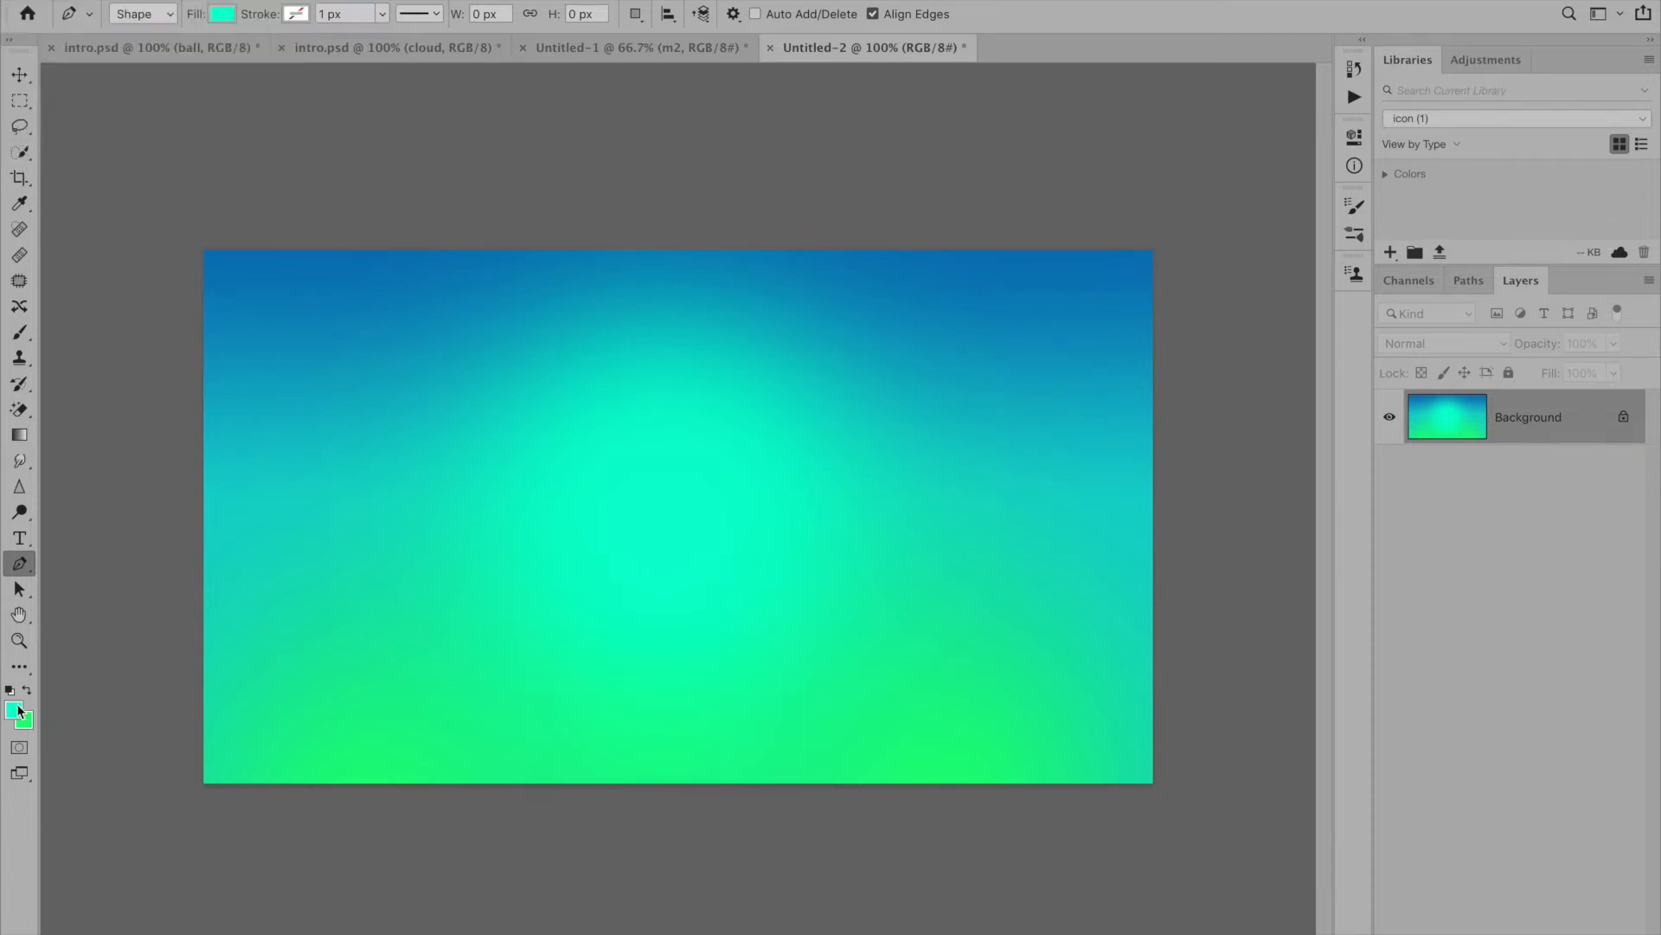
left_click(17, 712)
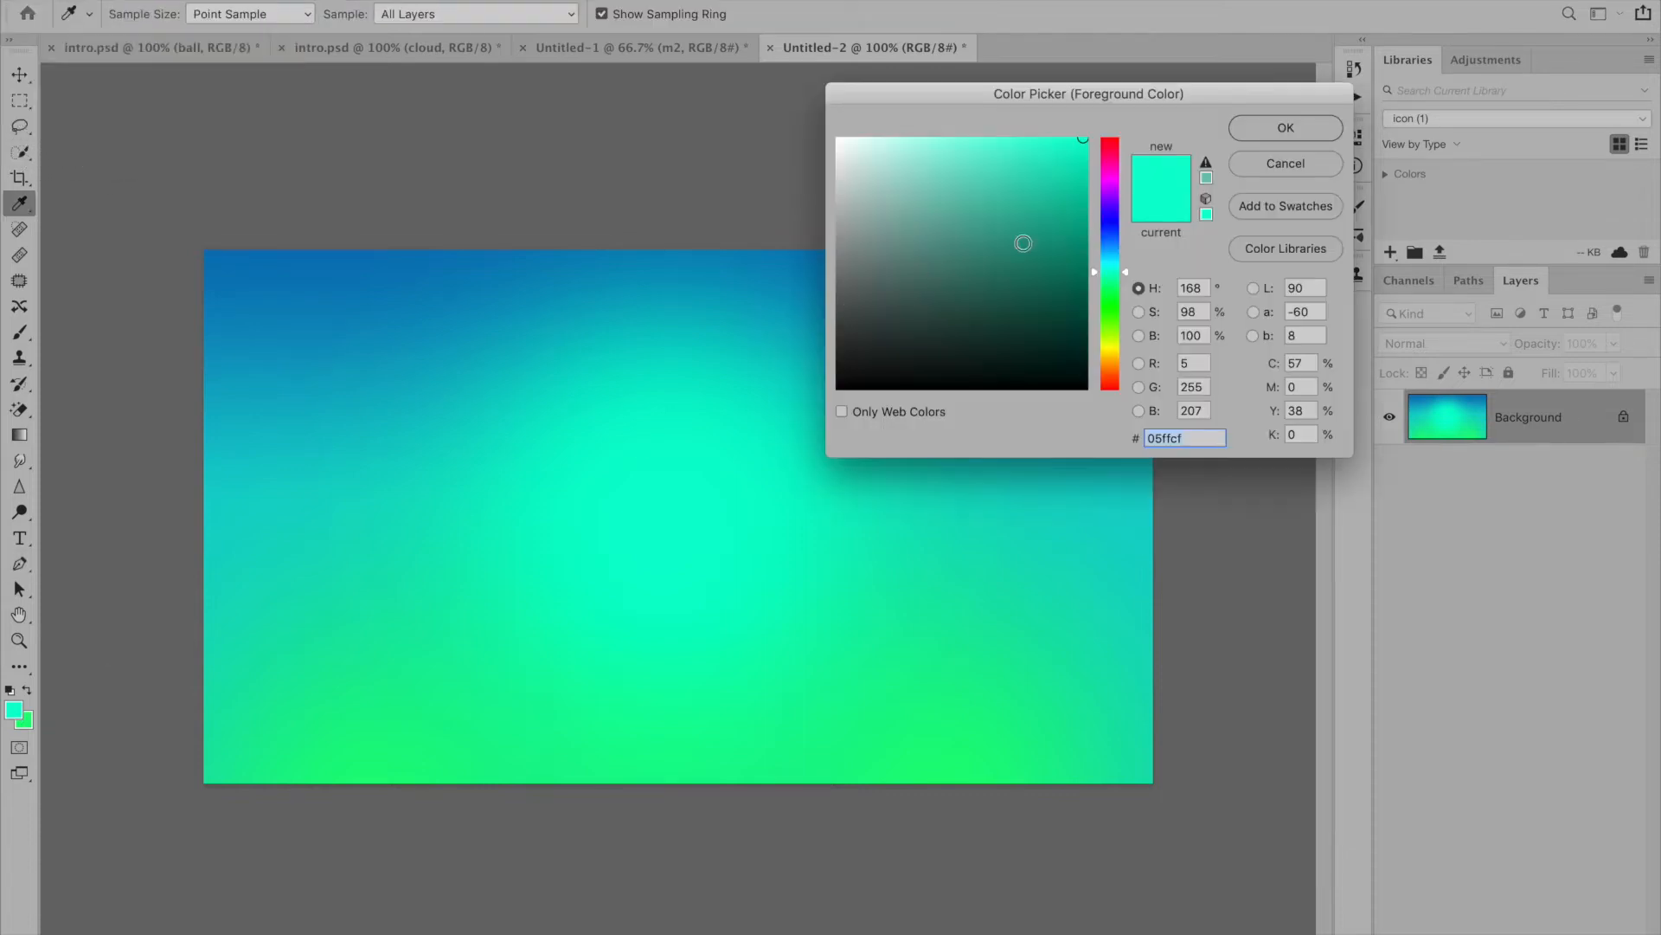
left_click(1076, 262)
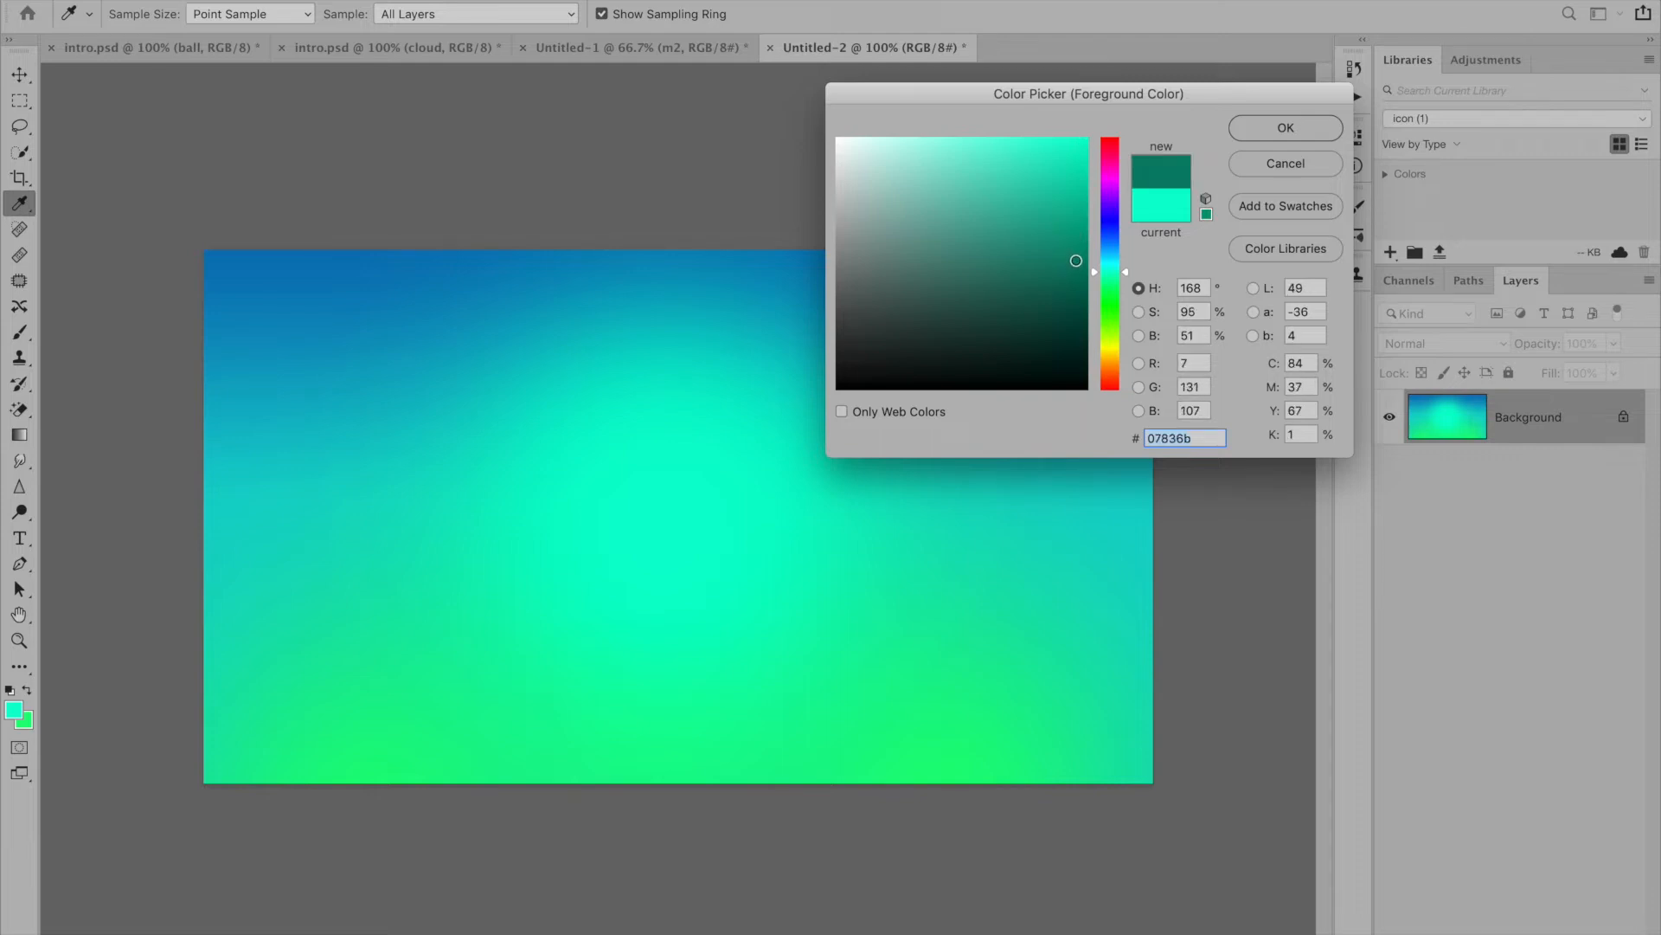
left_click(1076, 261)
left_click(1246, 130)
key("p")
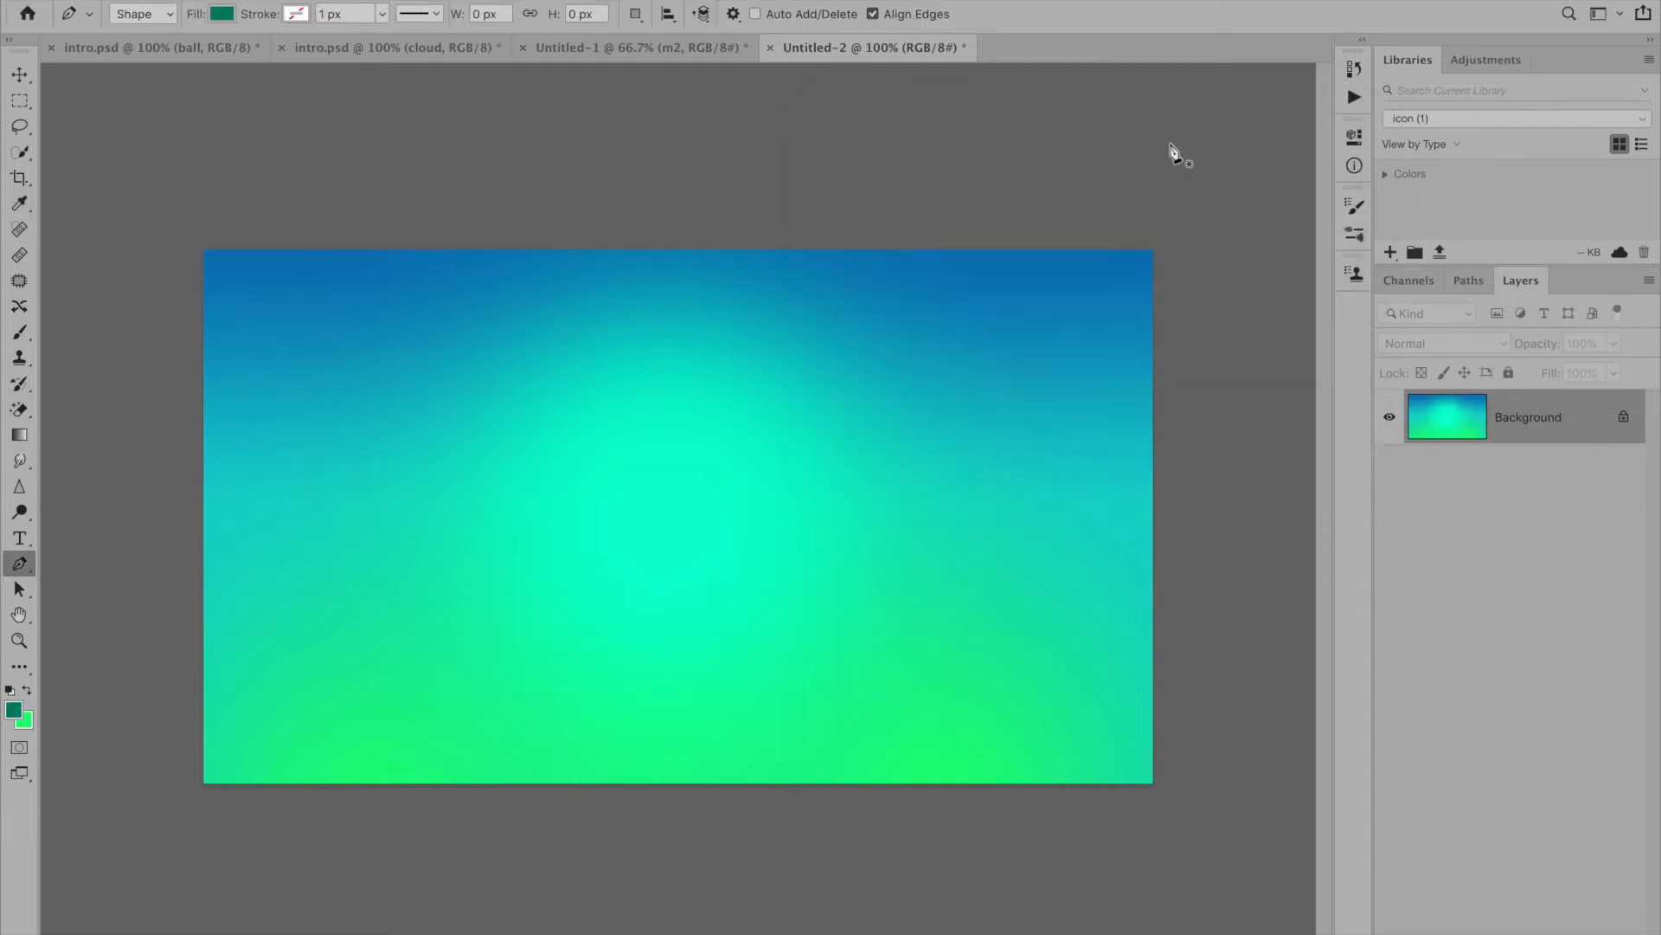
- Draw a narrow right-angled triangle about 75 by 292 px left of the central glow as the tree's dark half
left_click(485, 436)
left_click(444, 582, "shift")
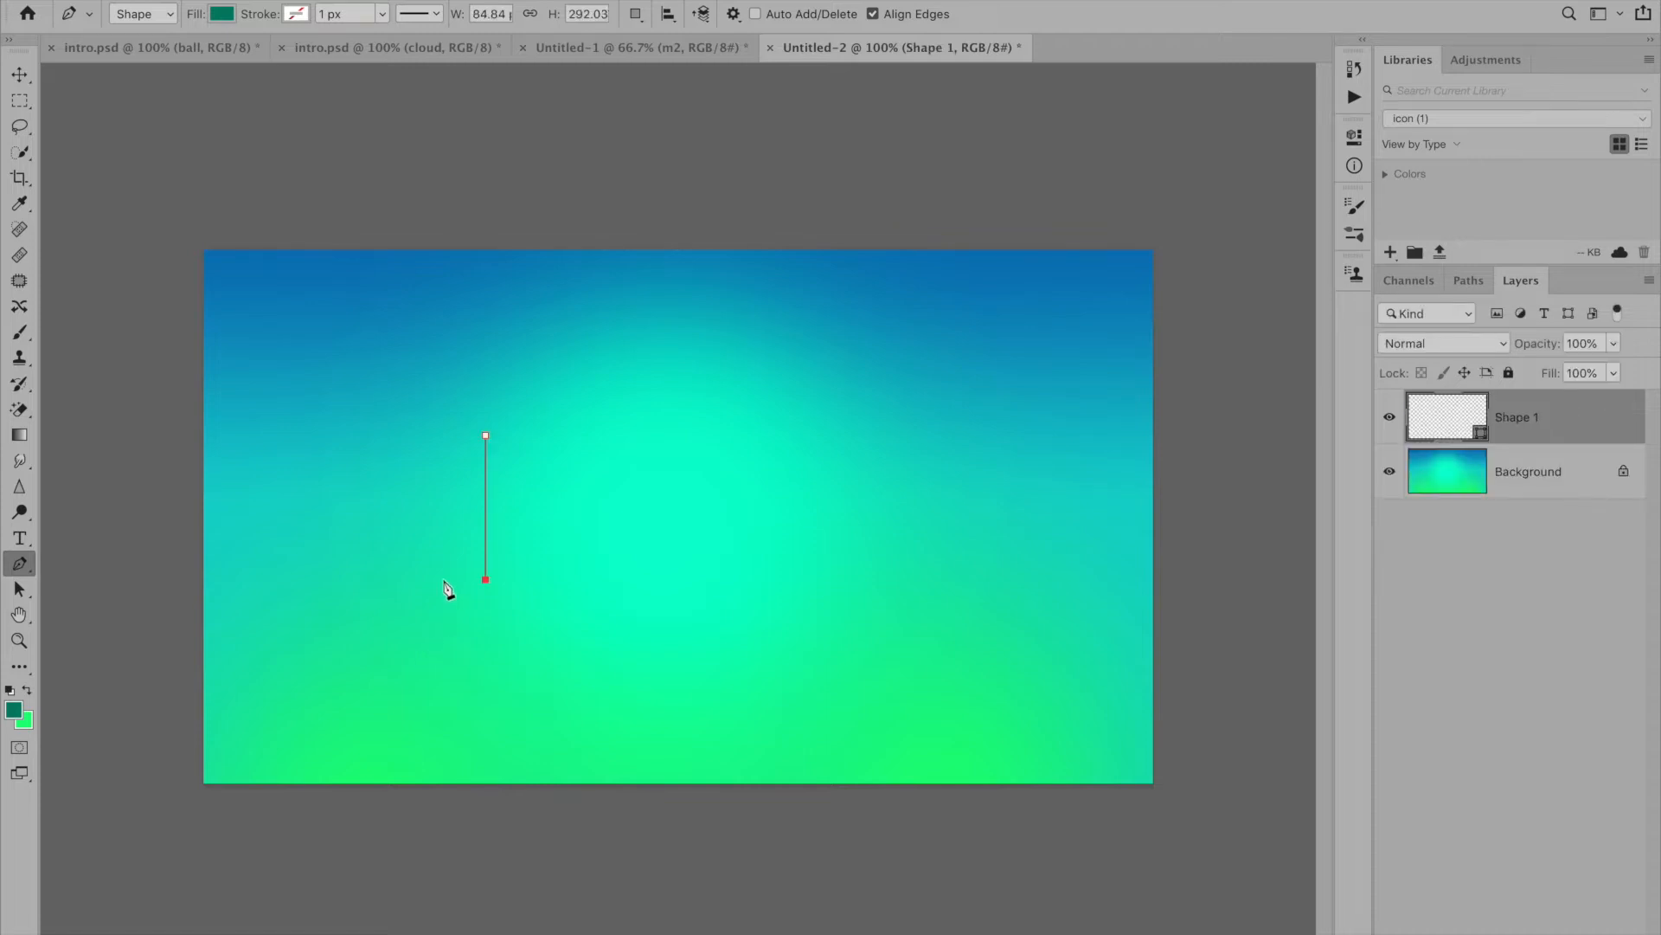
left_click(428, 584)
key("super+z")
left_click(449, 579)
key("super+z")
left_click(449, 579)
left_click(486, 436)
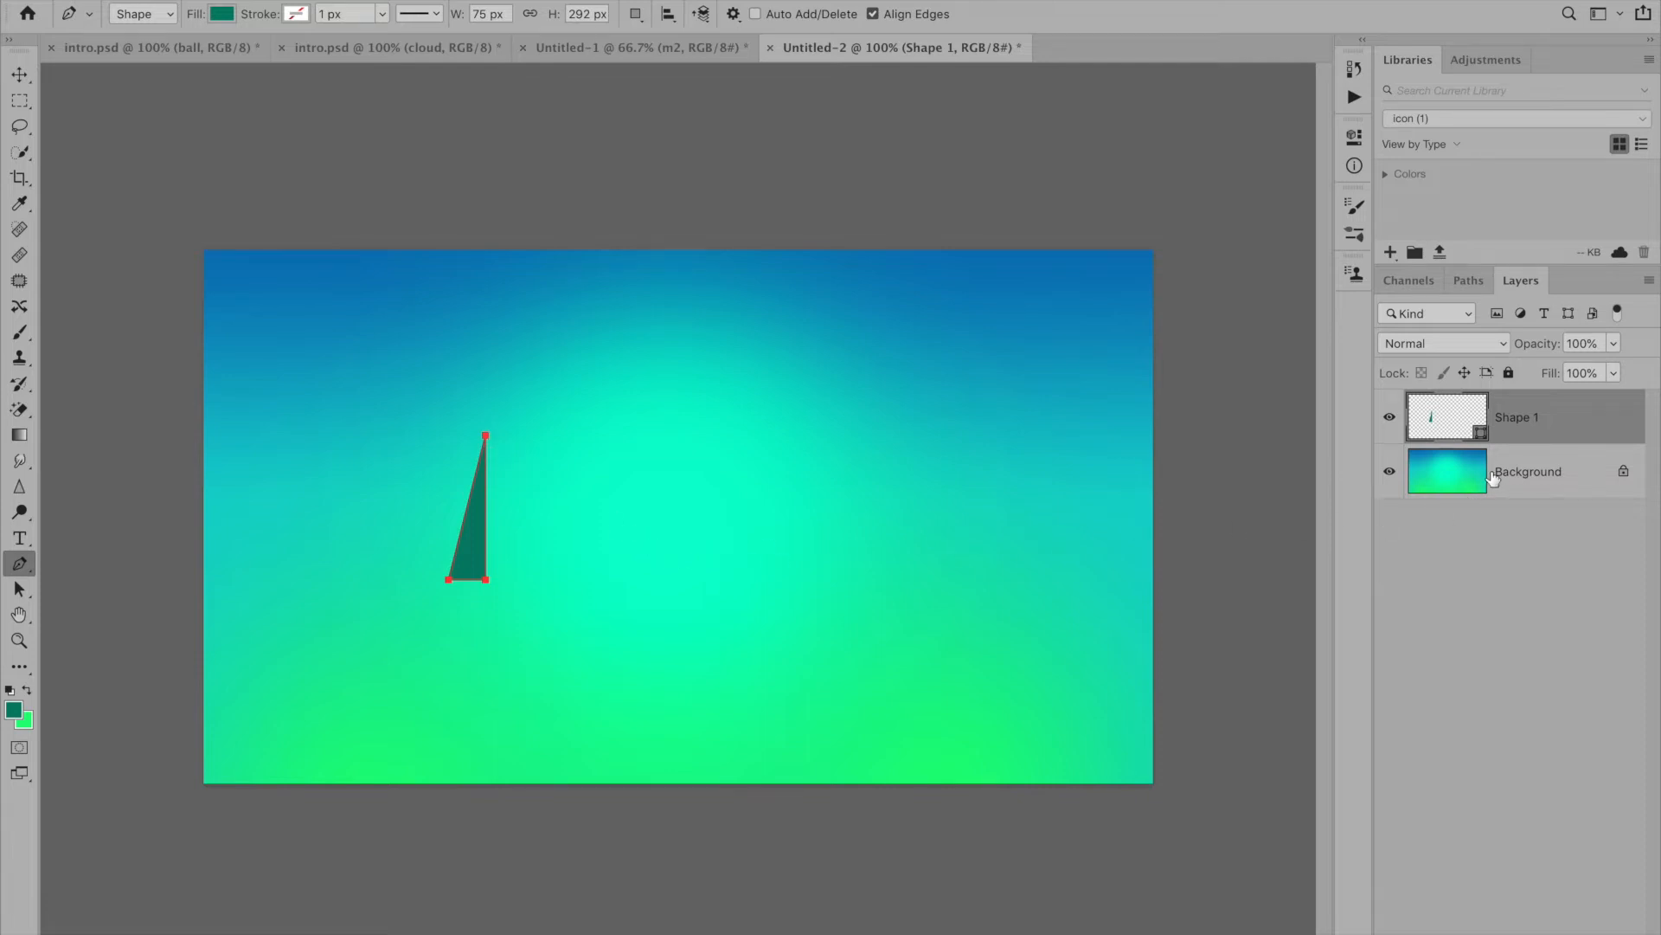
- Duplicate the triangle, flip the copy horizontally and place it against the original's vertical edge to complete the tree
key("ctrl+j")
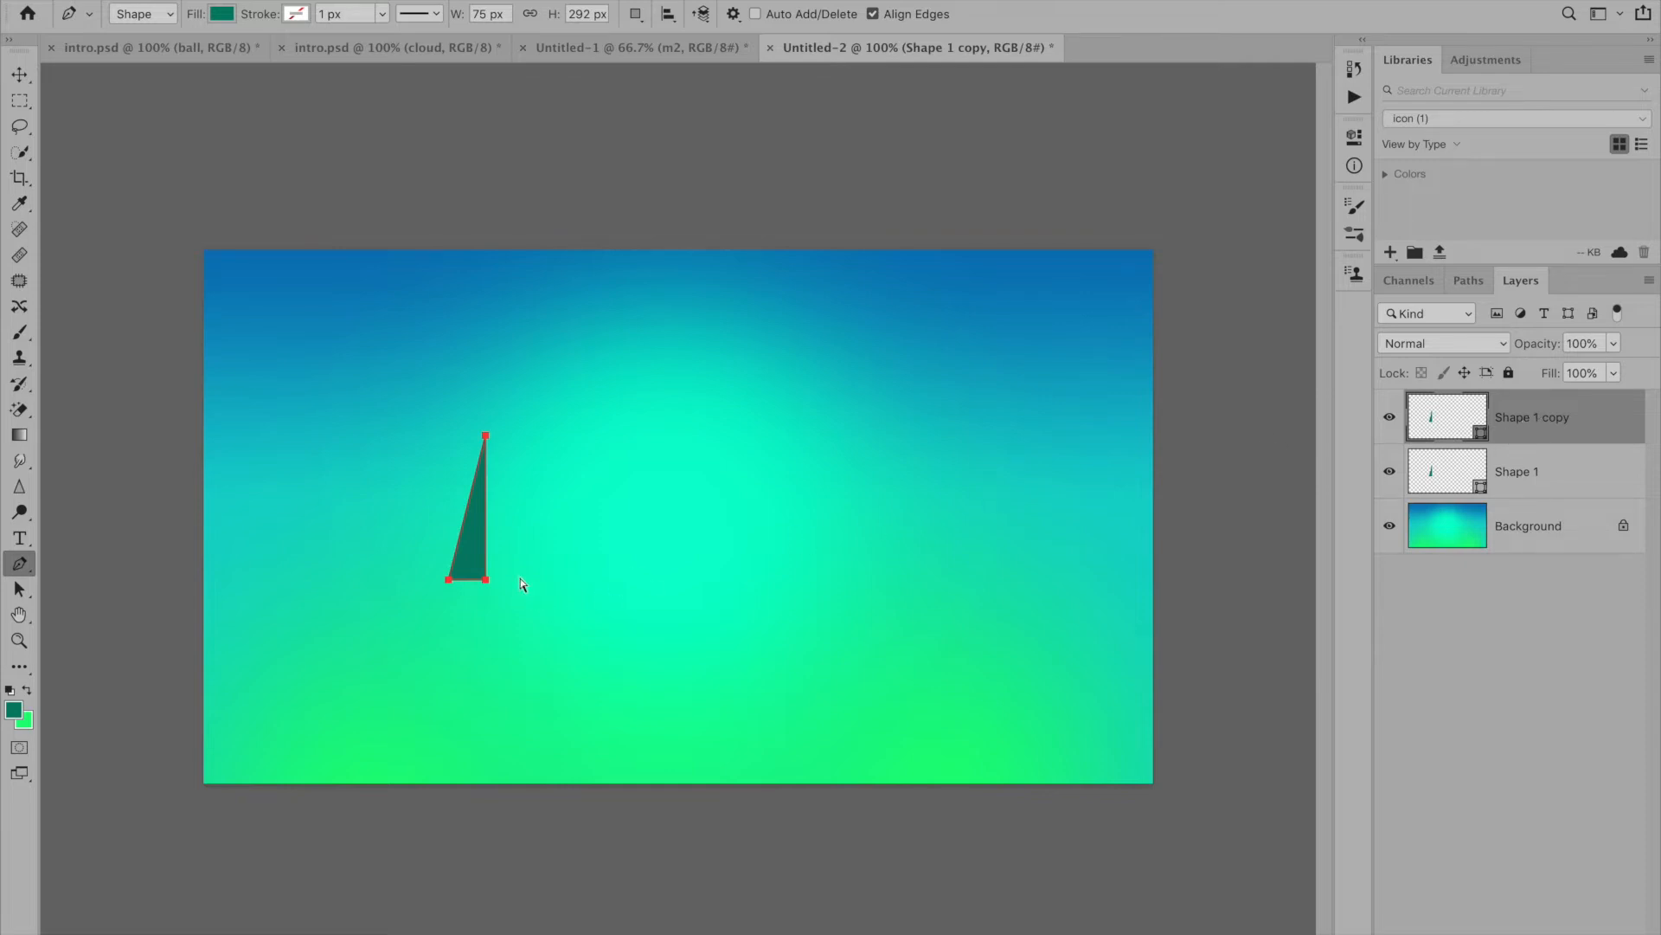
key("ctrl+t")
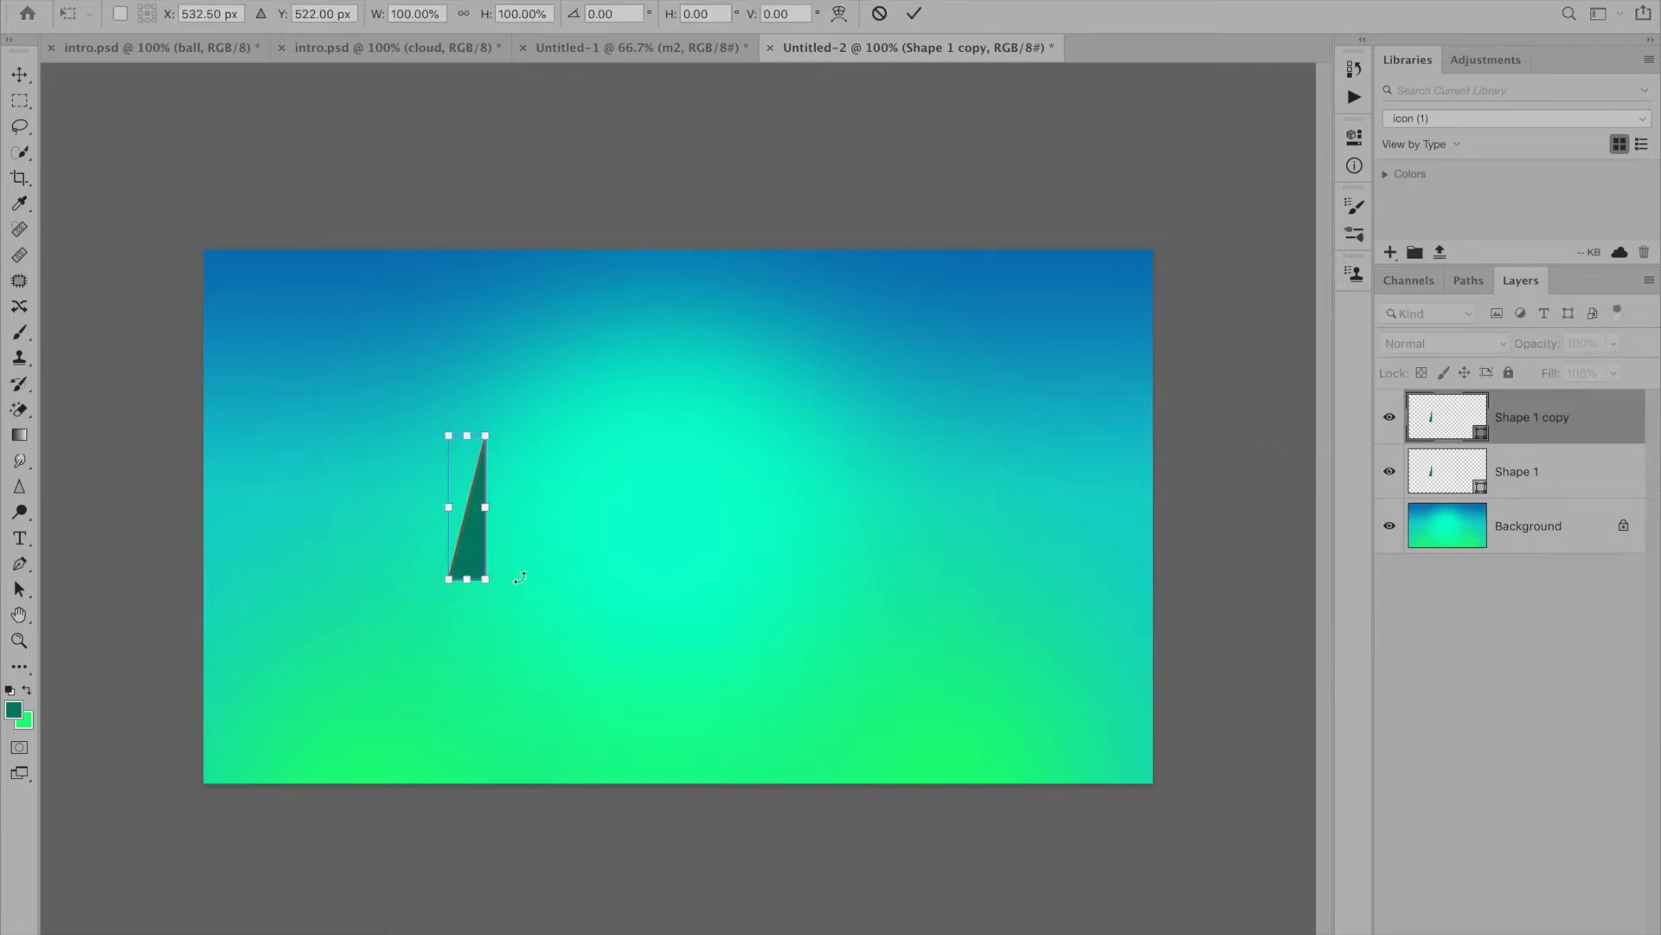
right_click(474, 553)
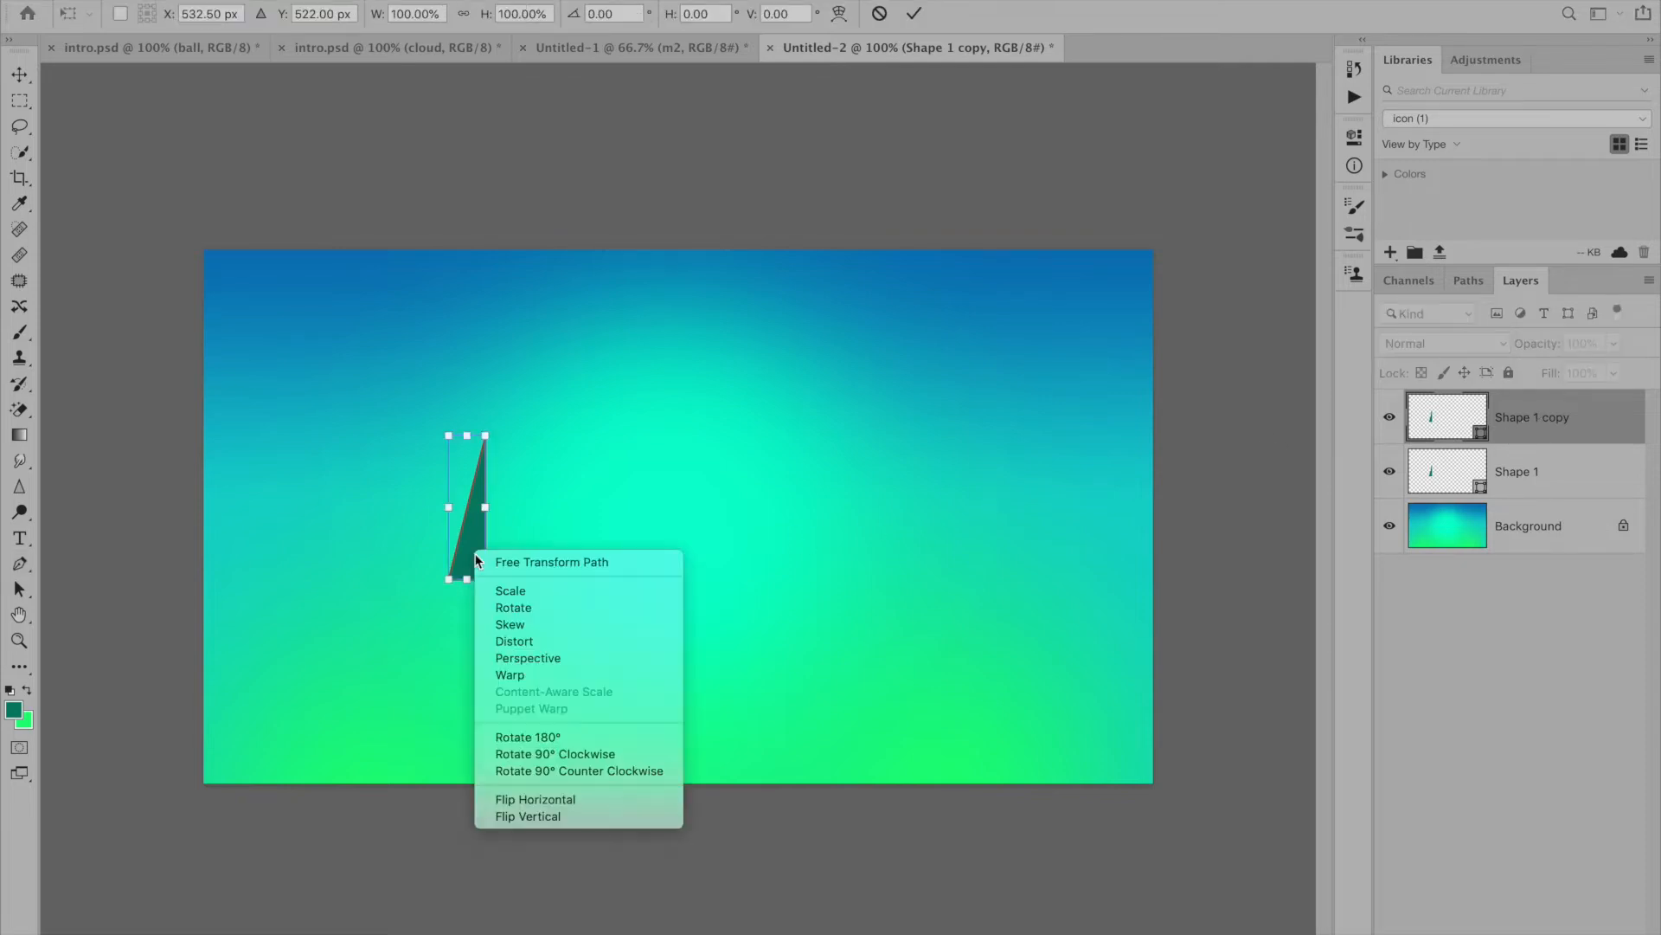
left_click(567, 800)
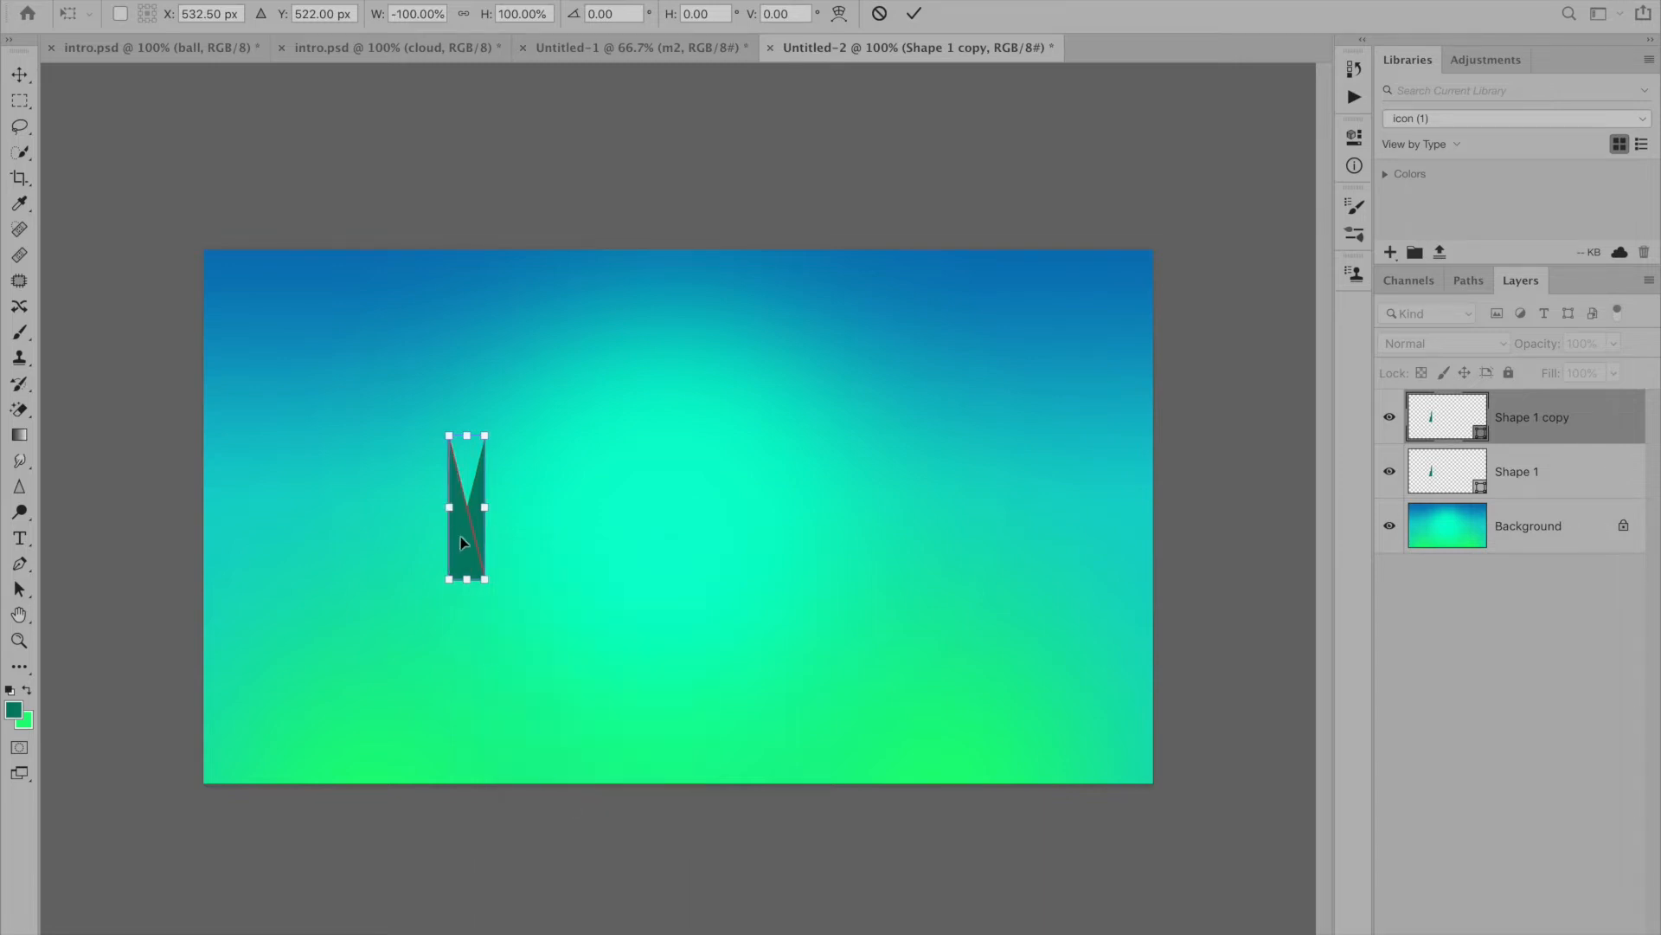
left_click_drag(462, 523, 500, 529)
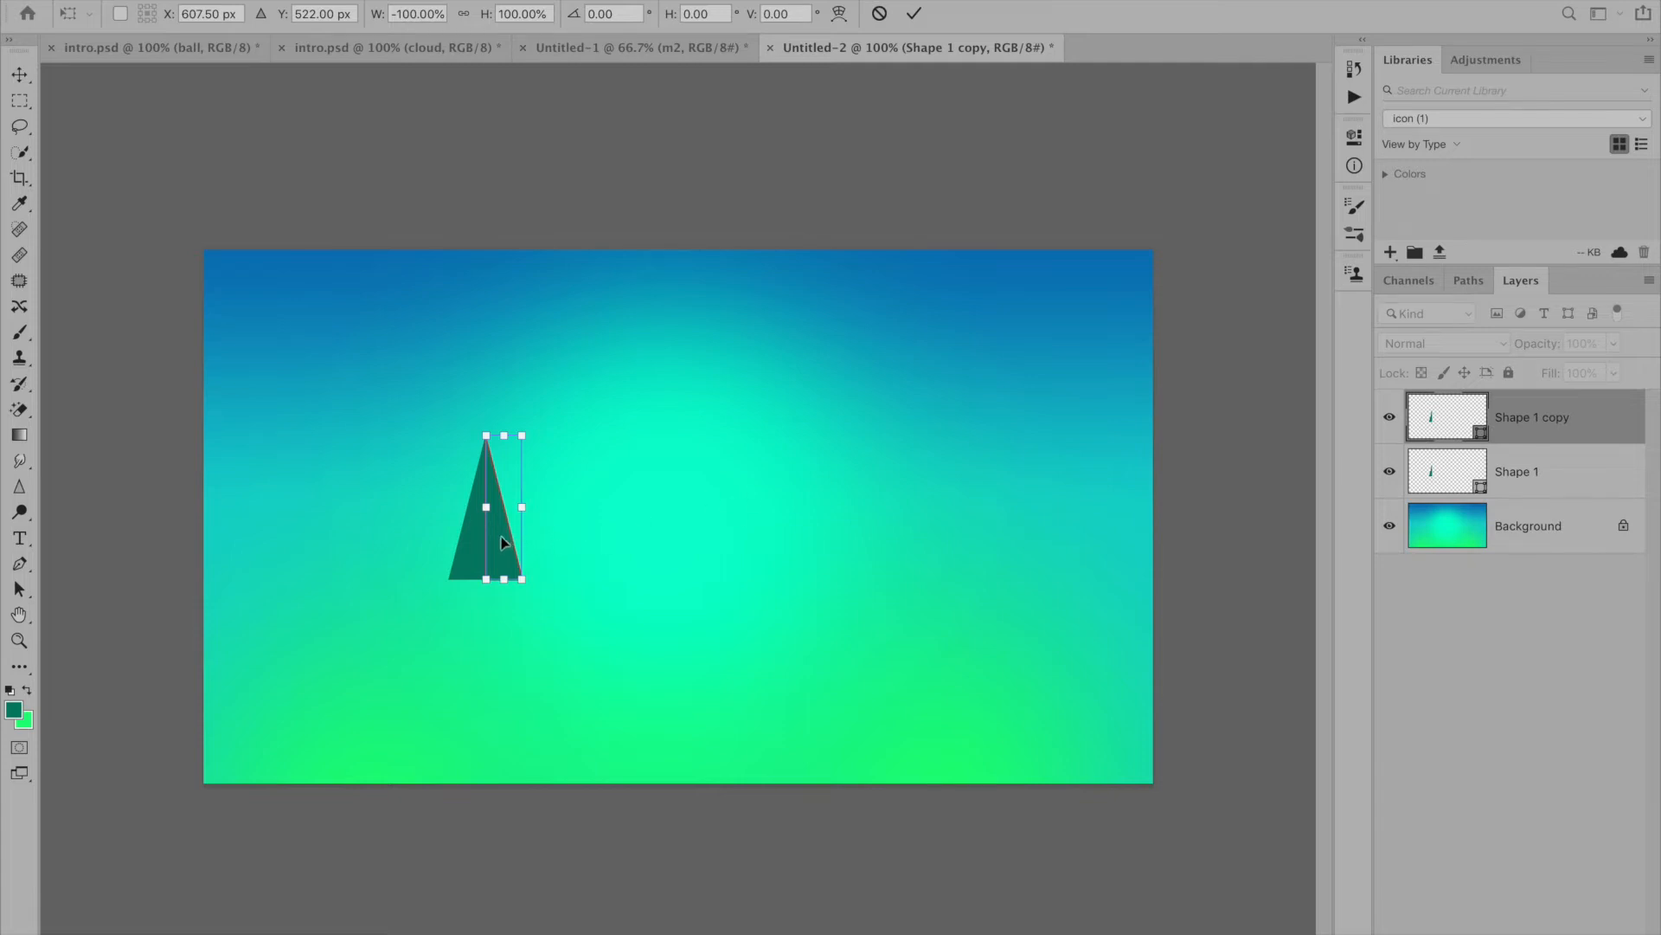
key("Return")
- Recolour the flipped triangle copy bright green (#49dd45)
double_click(1433, 420)
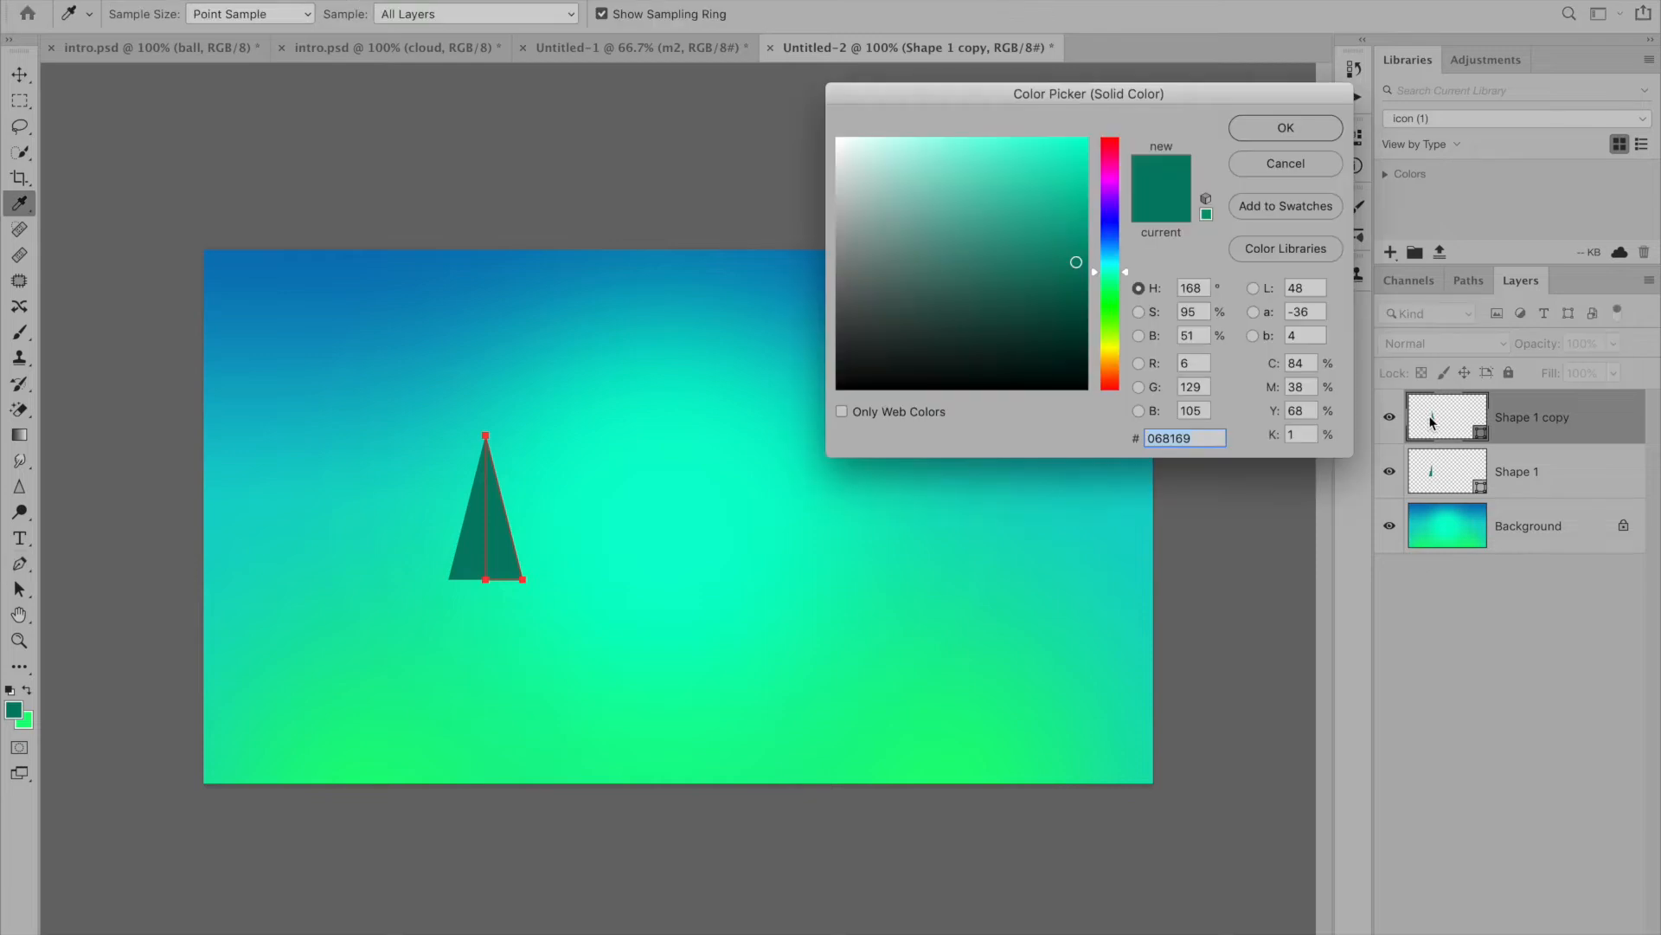
left_click(1114, 308)
mouse_move(1049, 205)
left_mouse_down()
mouse_move(1062, 215)
mouse_move(1009, 173)
left_mouse_up()
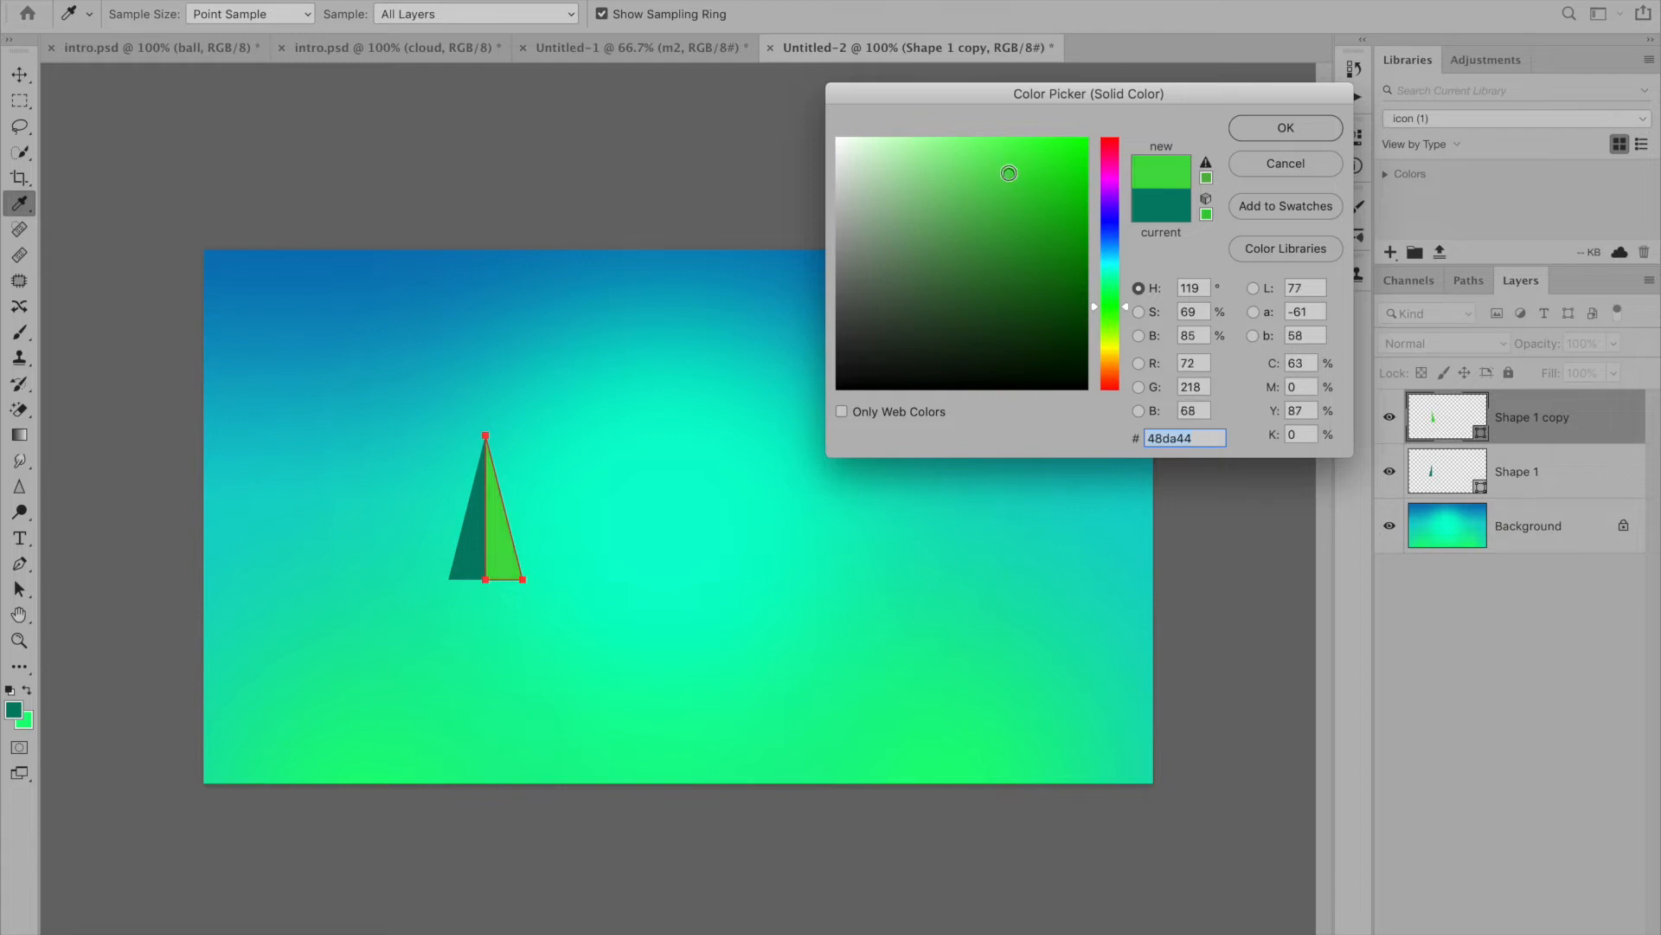
left_click(1286, 137)
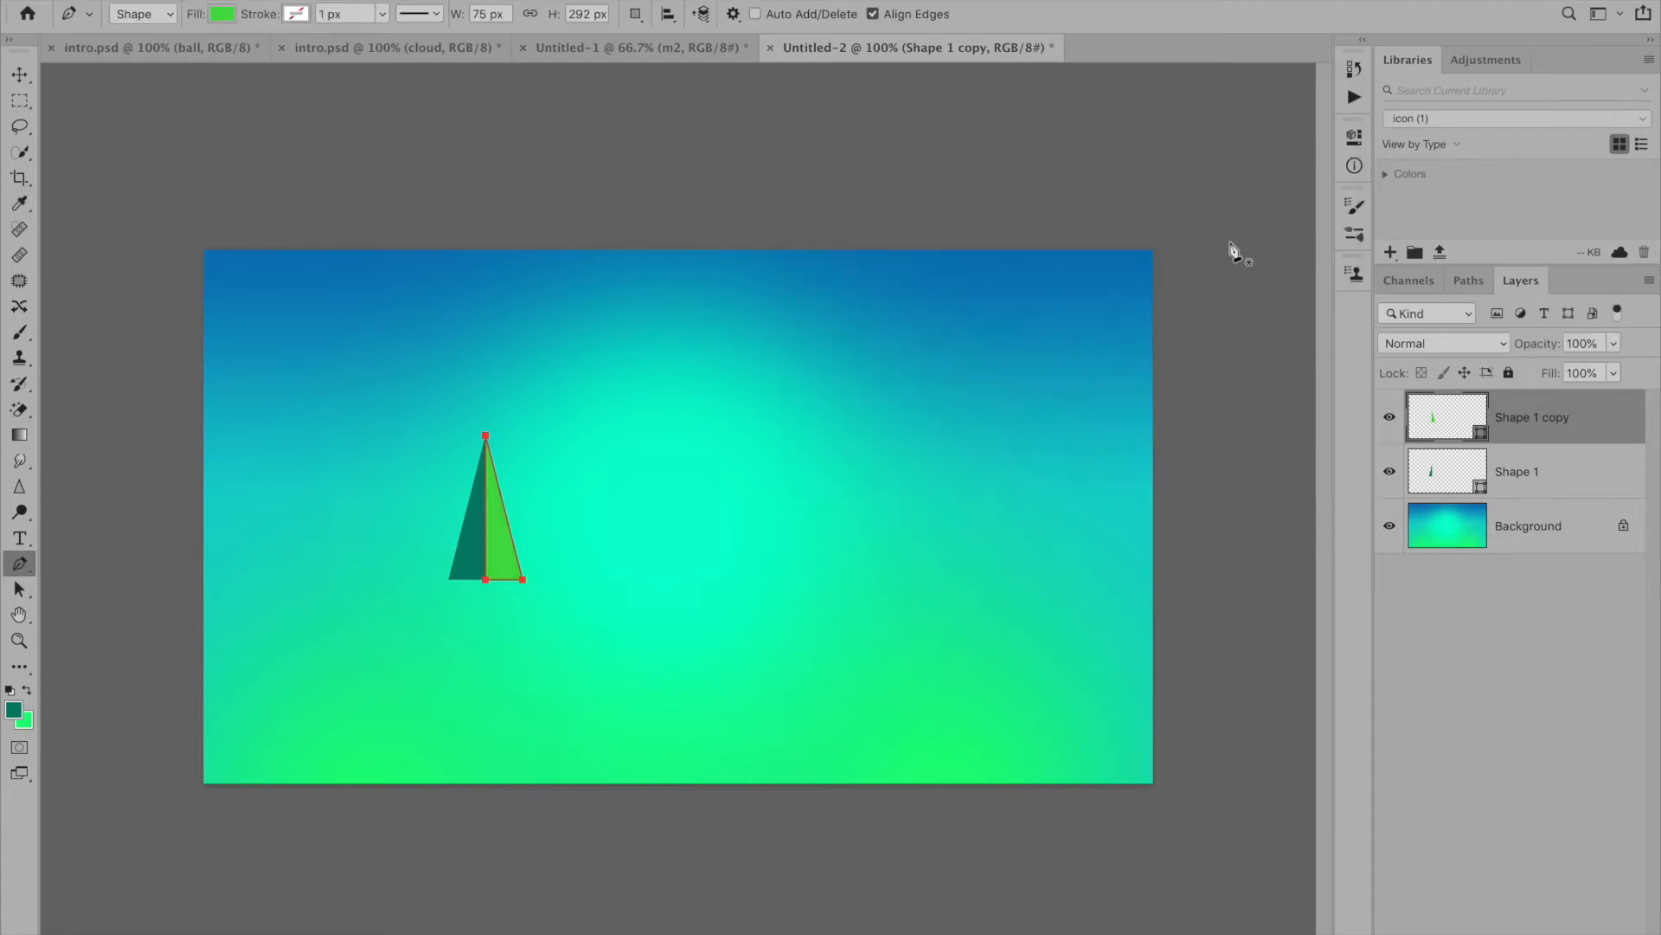
- Draw a rectangular trunk shape about 28 by 52 px just below the tree's base with the Pen tool
left_click(473, 586)
left_click(486, 586)
left_click(486, 611)
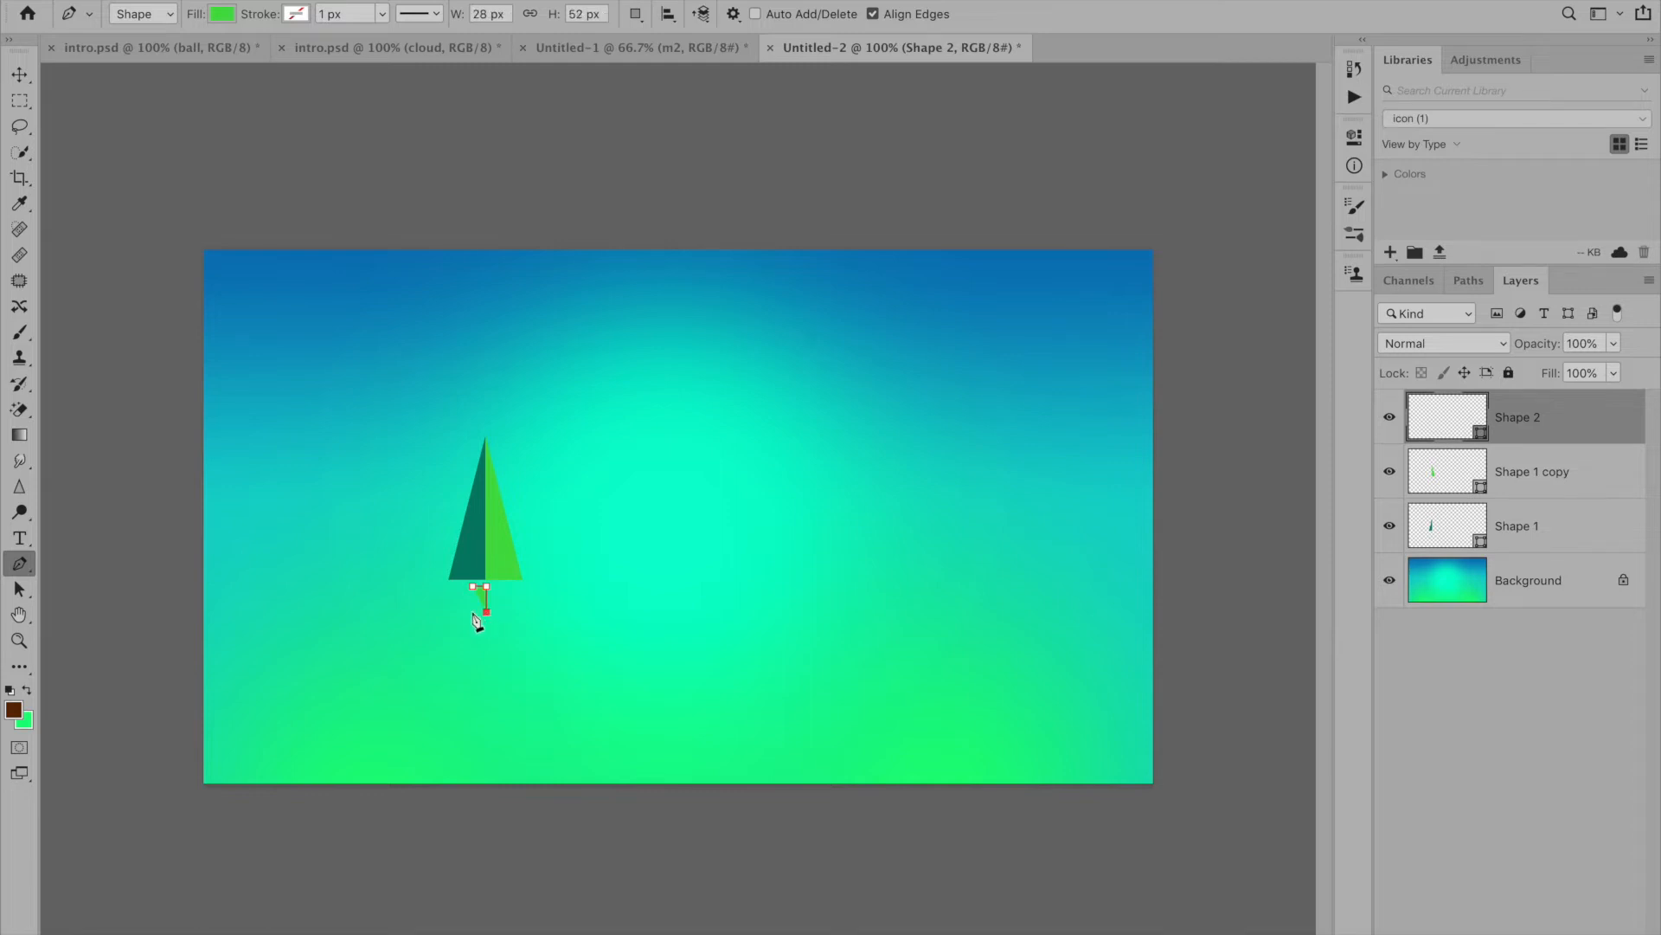
left_click(472, 611)
left_click(472, 585)
- Recolour the trunk shape brown (#7e350e)
double_click(1458, 426)
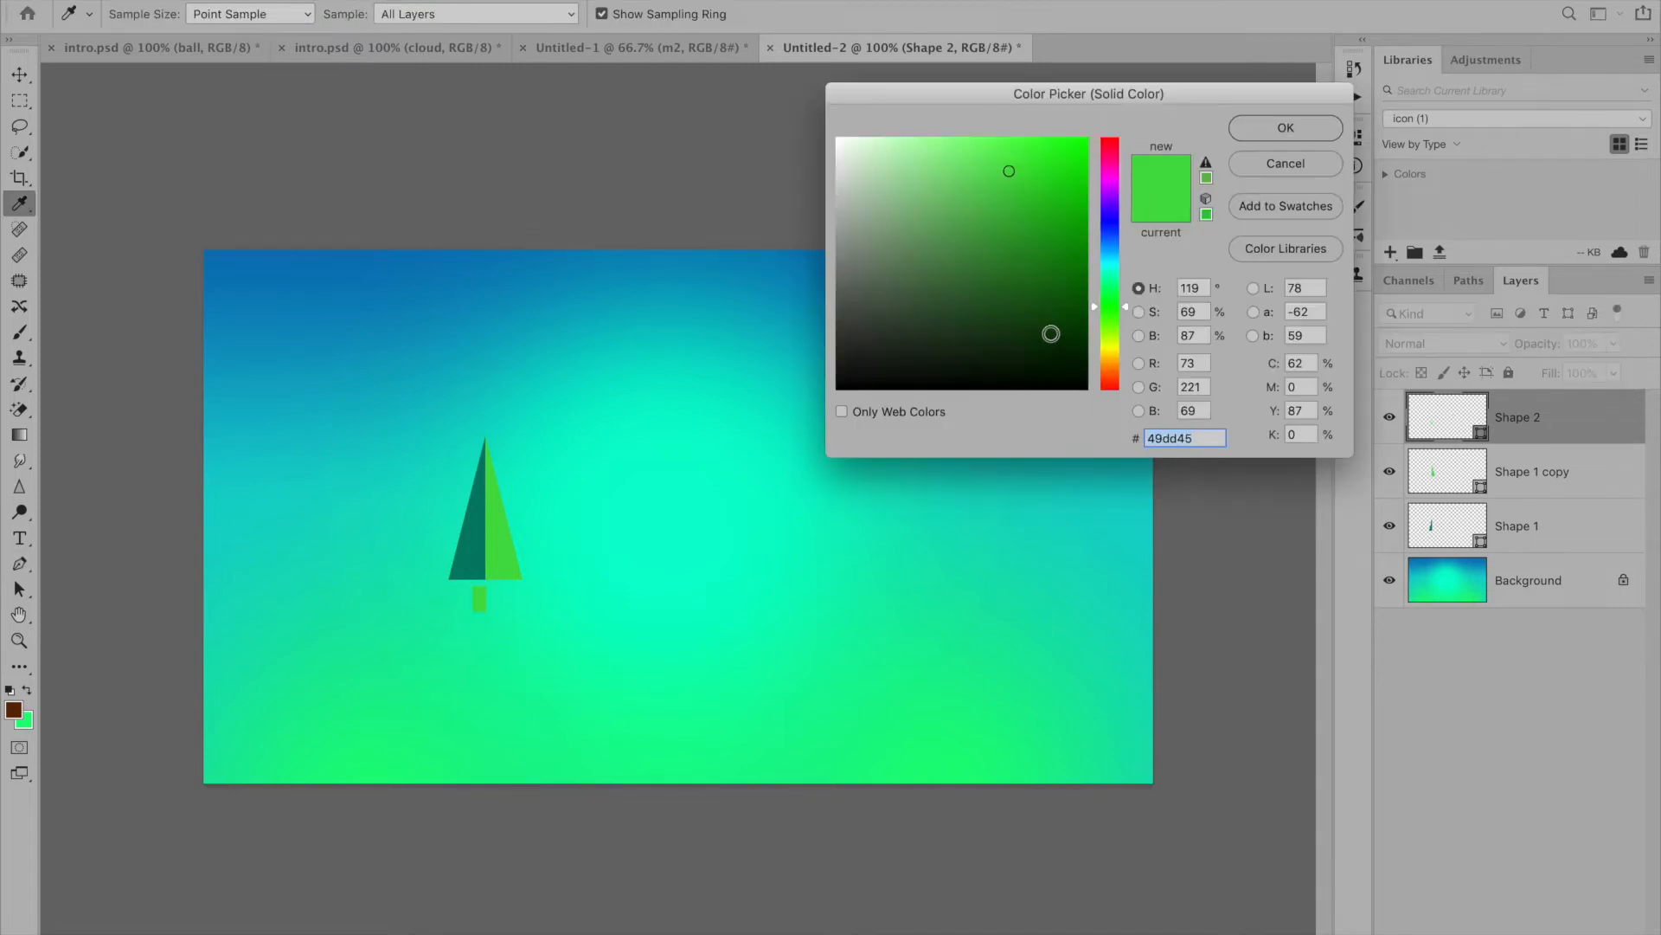
left_click(1110, 375)
left_click_drag(1075, 315, 1060, 264)
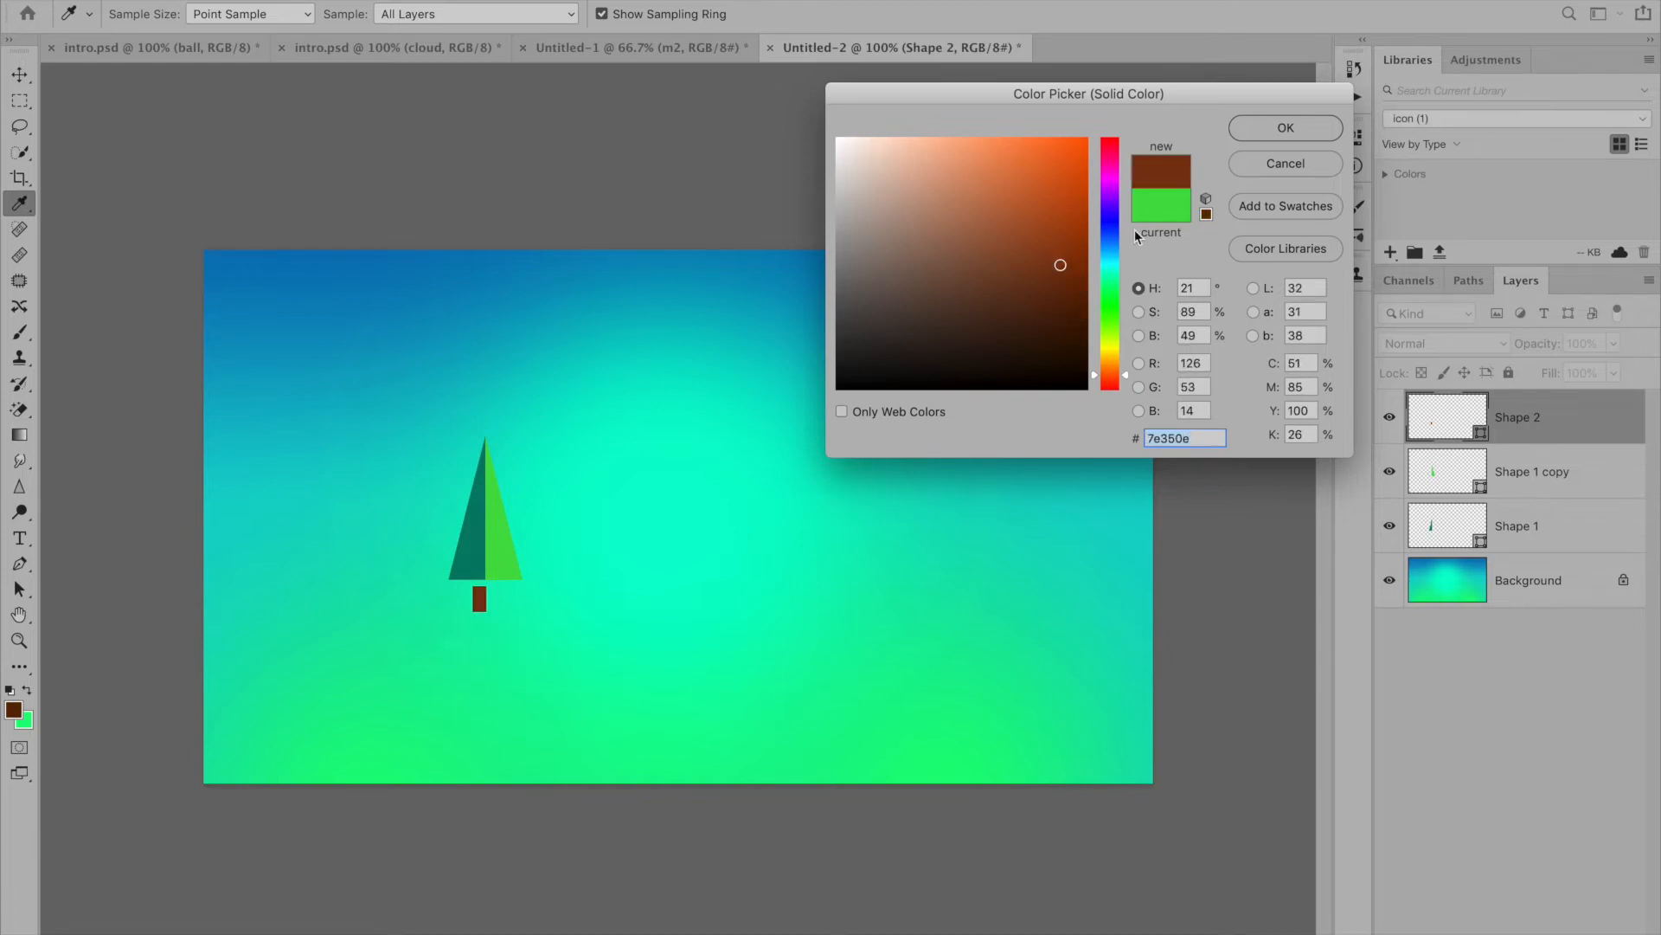
left_click(1284, 132)
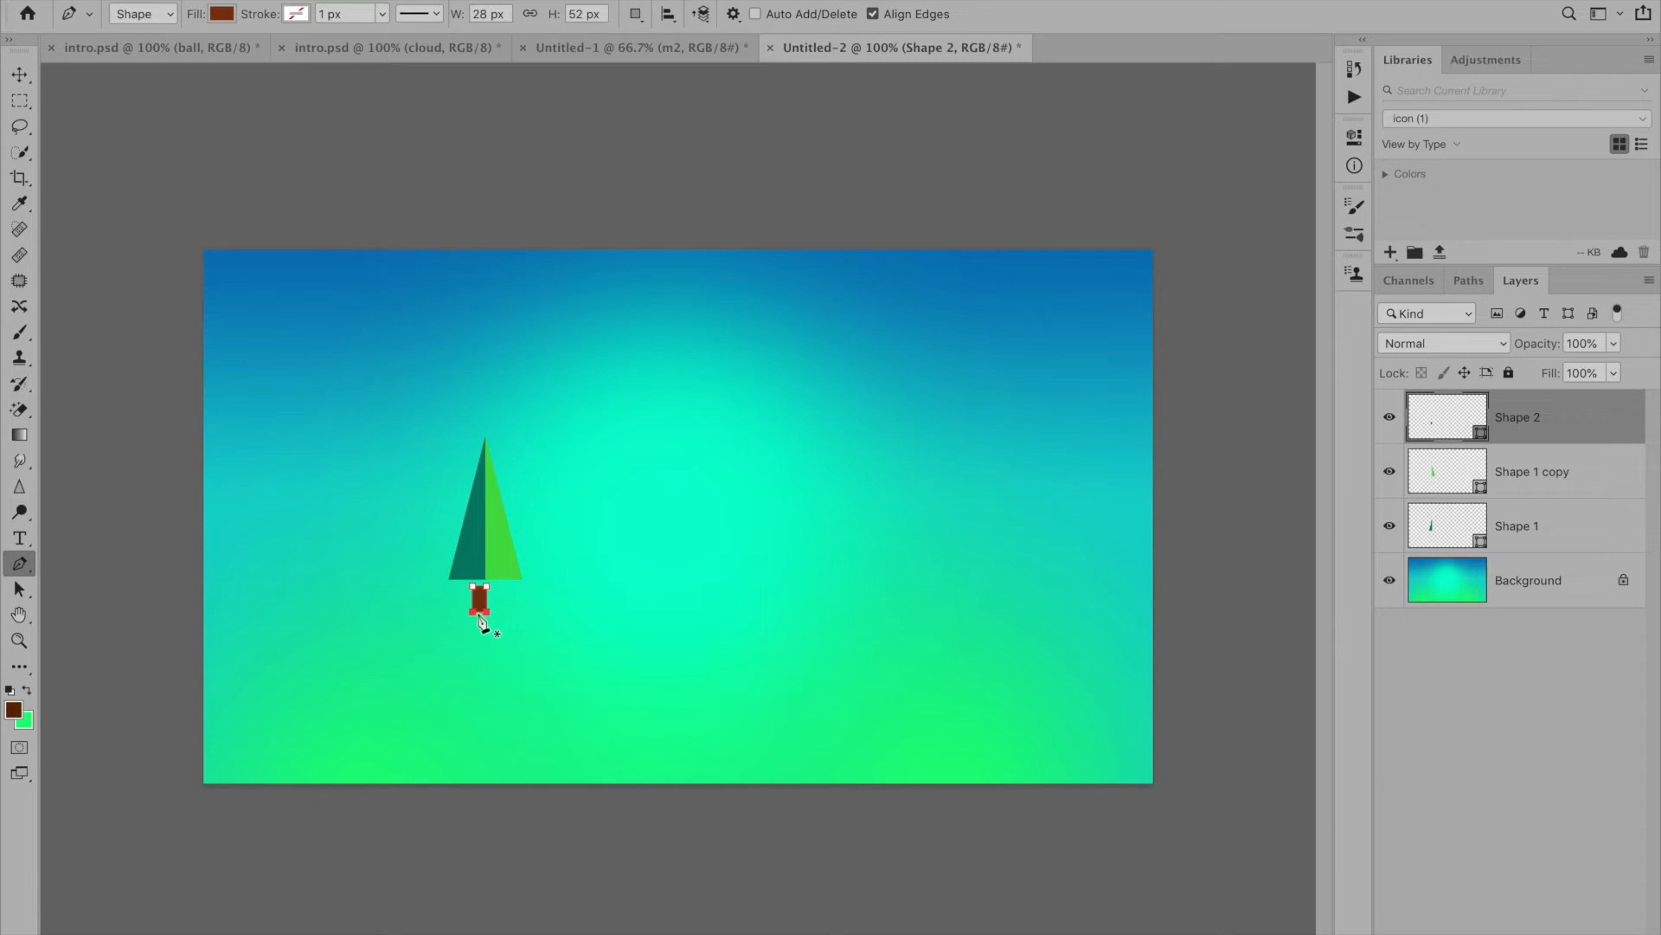
- Move the trunk with the Path Selection Tool so it touches the tree's base and sits centred beneath it
left_click(20, 589)
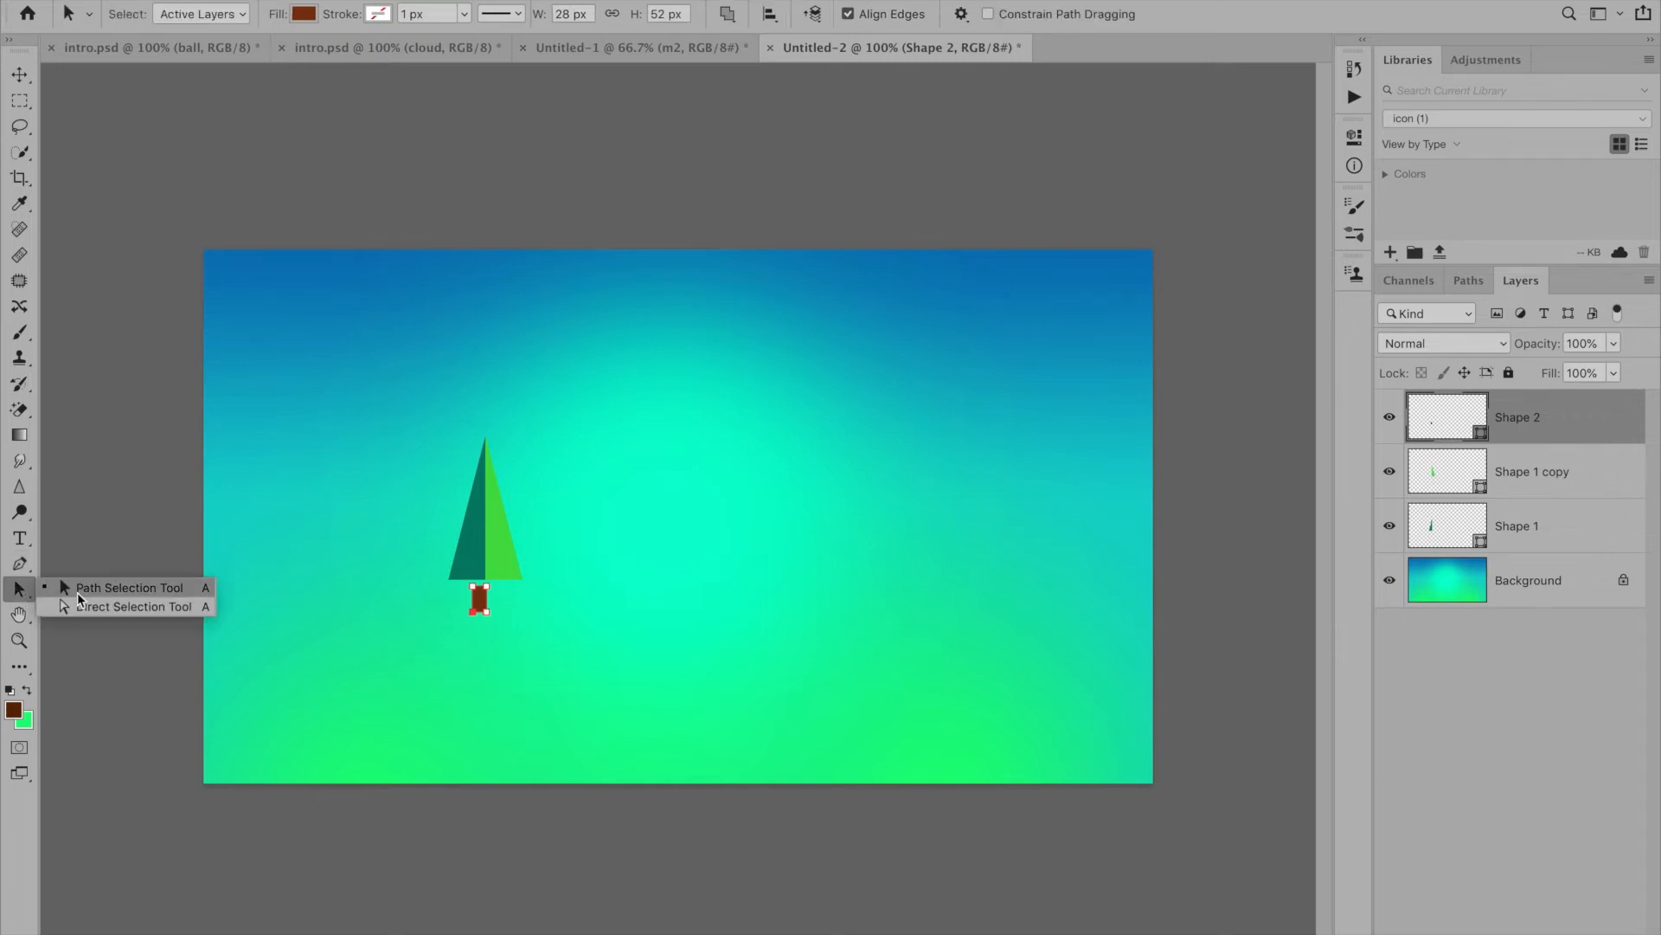
left_click(78, 597)
left_click_drag(477, 600, 491, 601)
key("ctrl+plus")
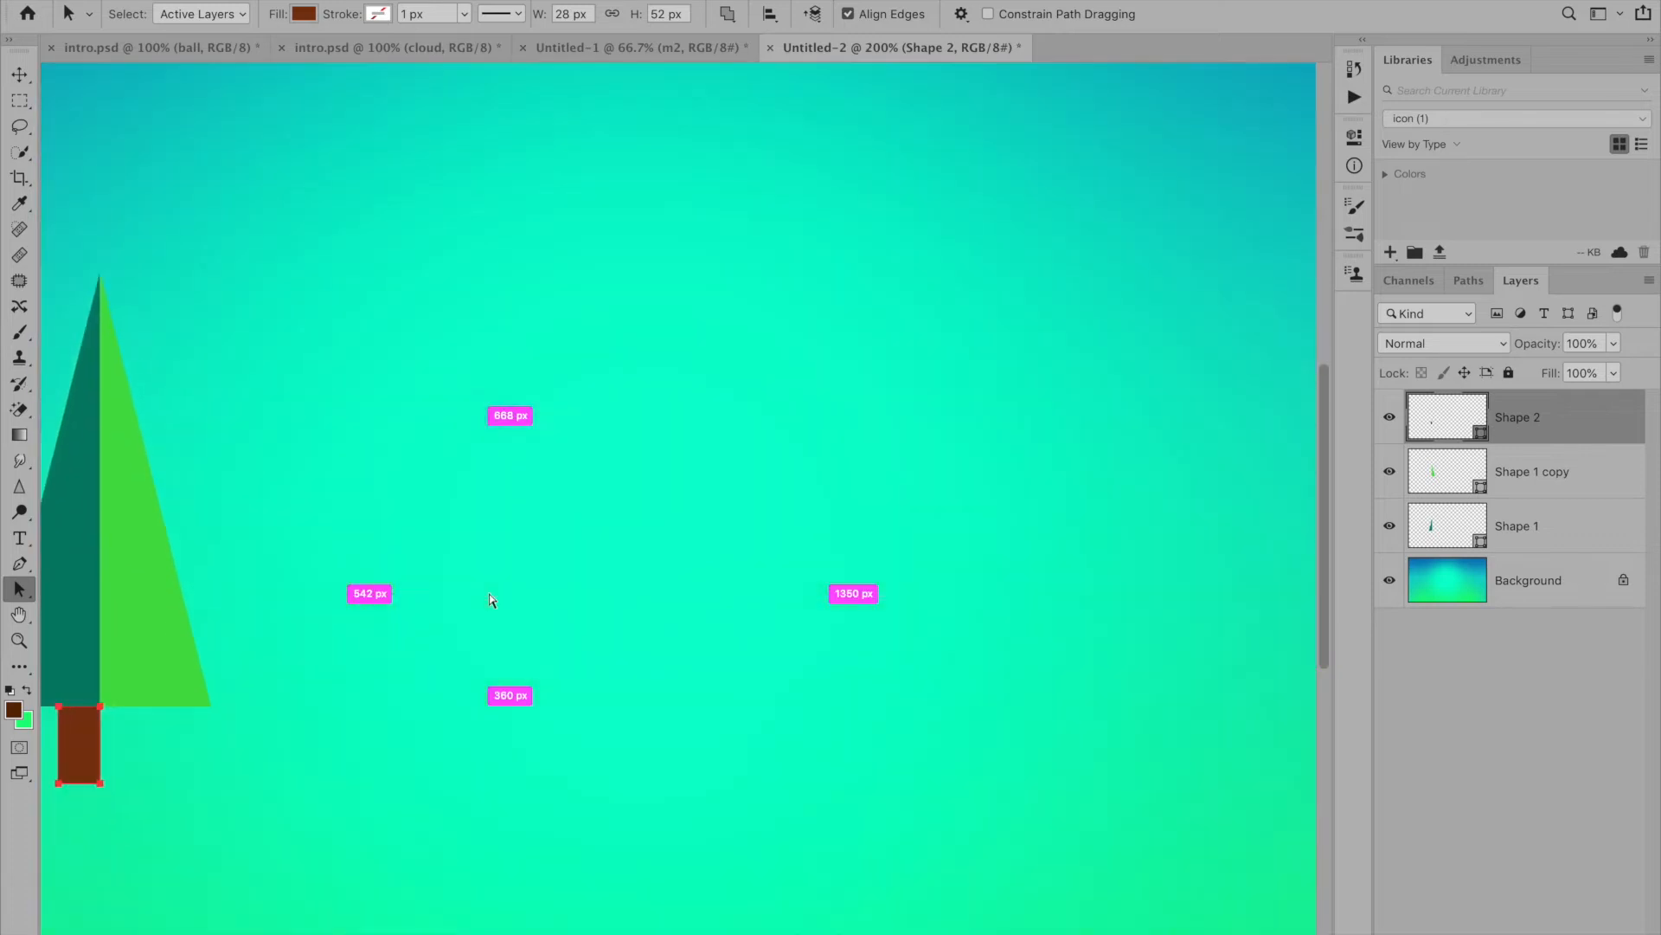
left_click_drag(280, 578, 722, 556)
left_click_drag(536, 740, 554, 736)
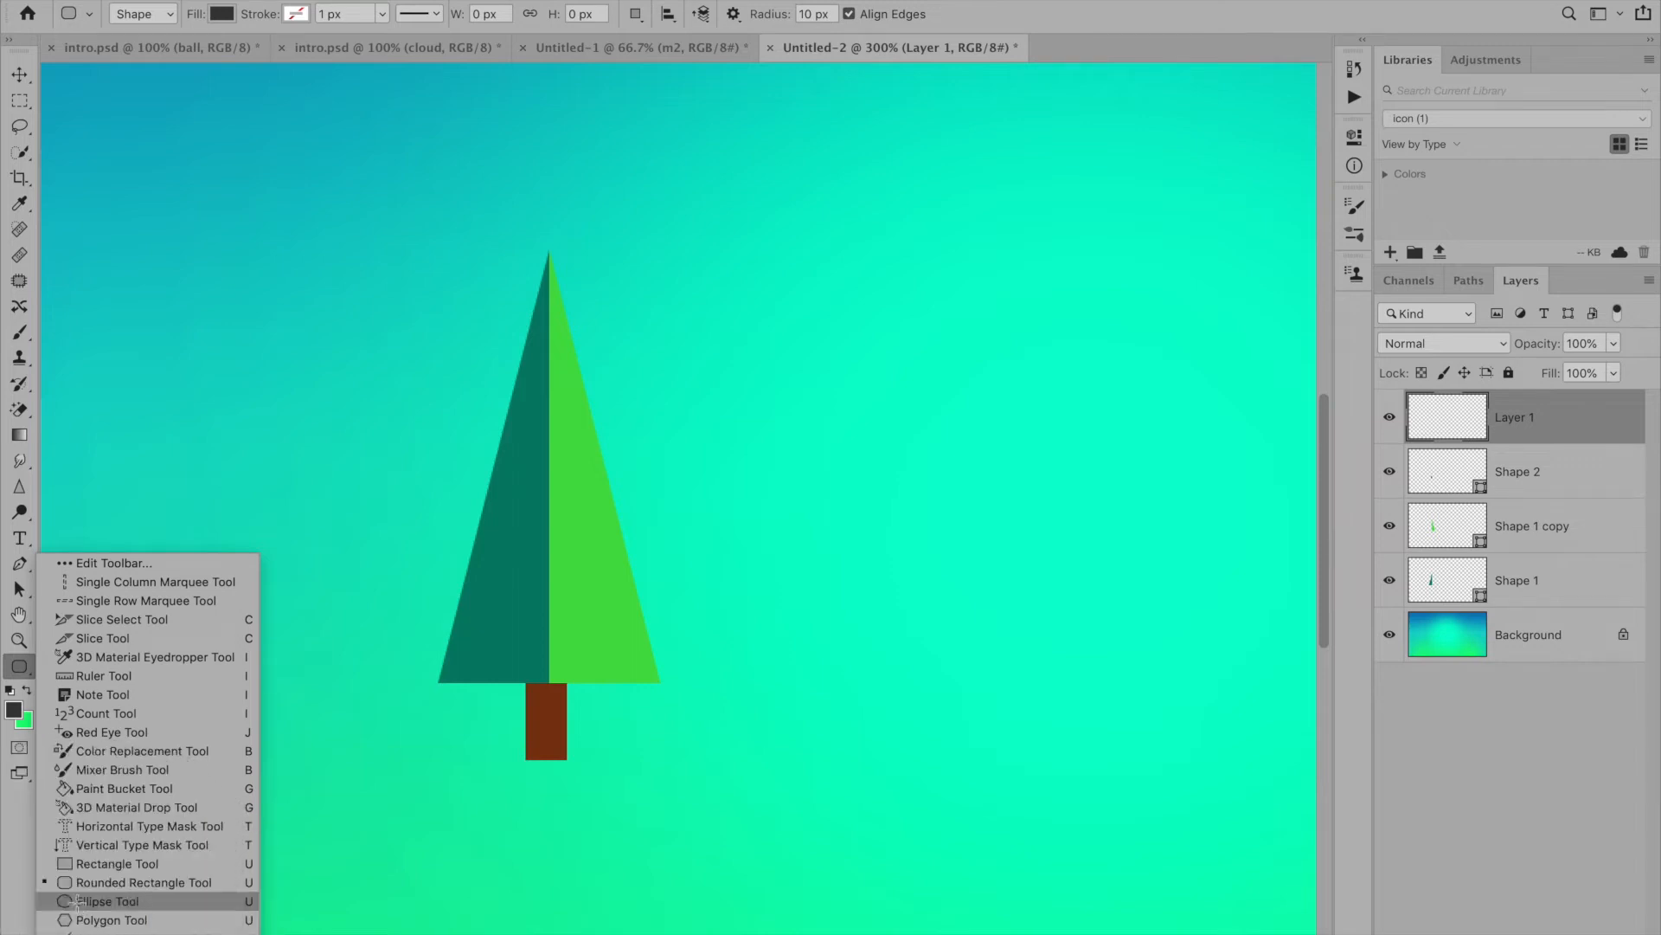
- Draw a flat dark grey shadow ellipse about 105 by 18 px at the trunk's foot as a shape layer
left_click(73, 903)
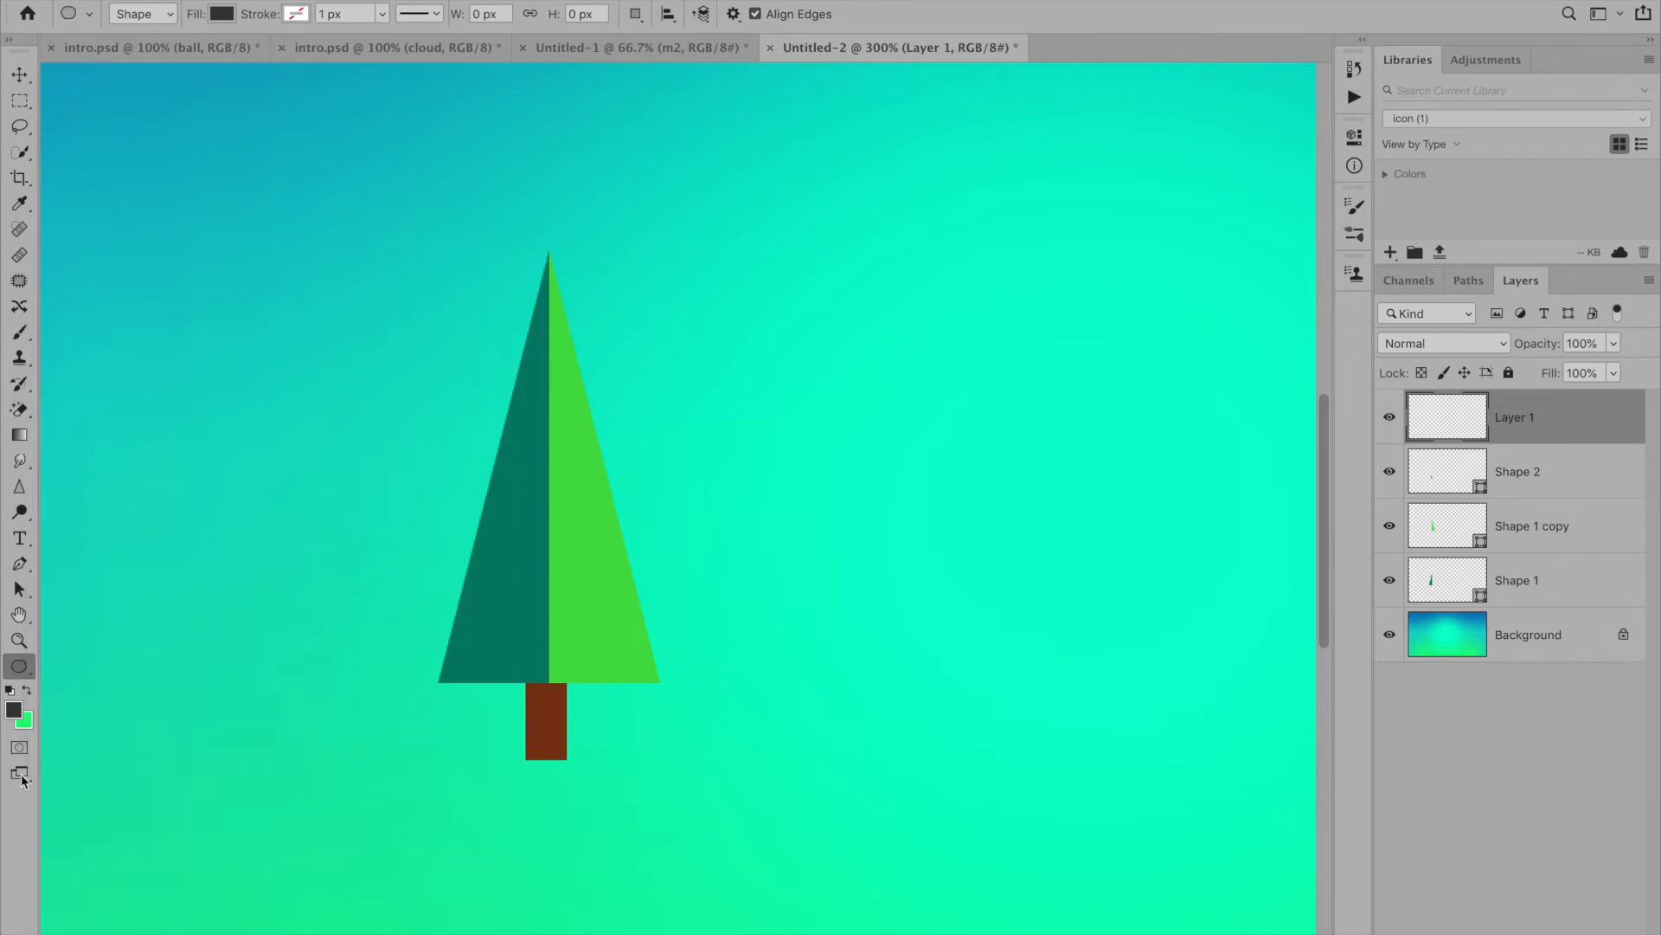
left_click(171, 12)
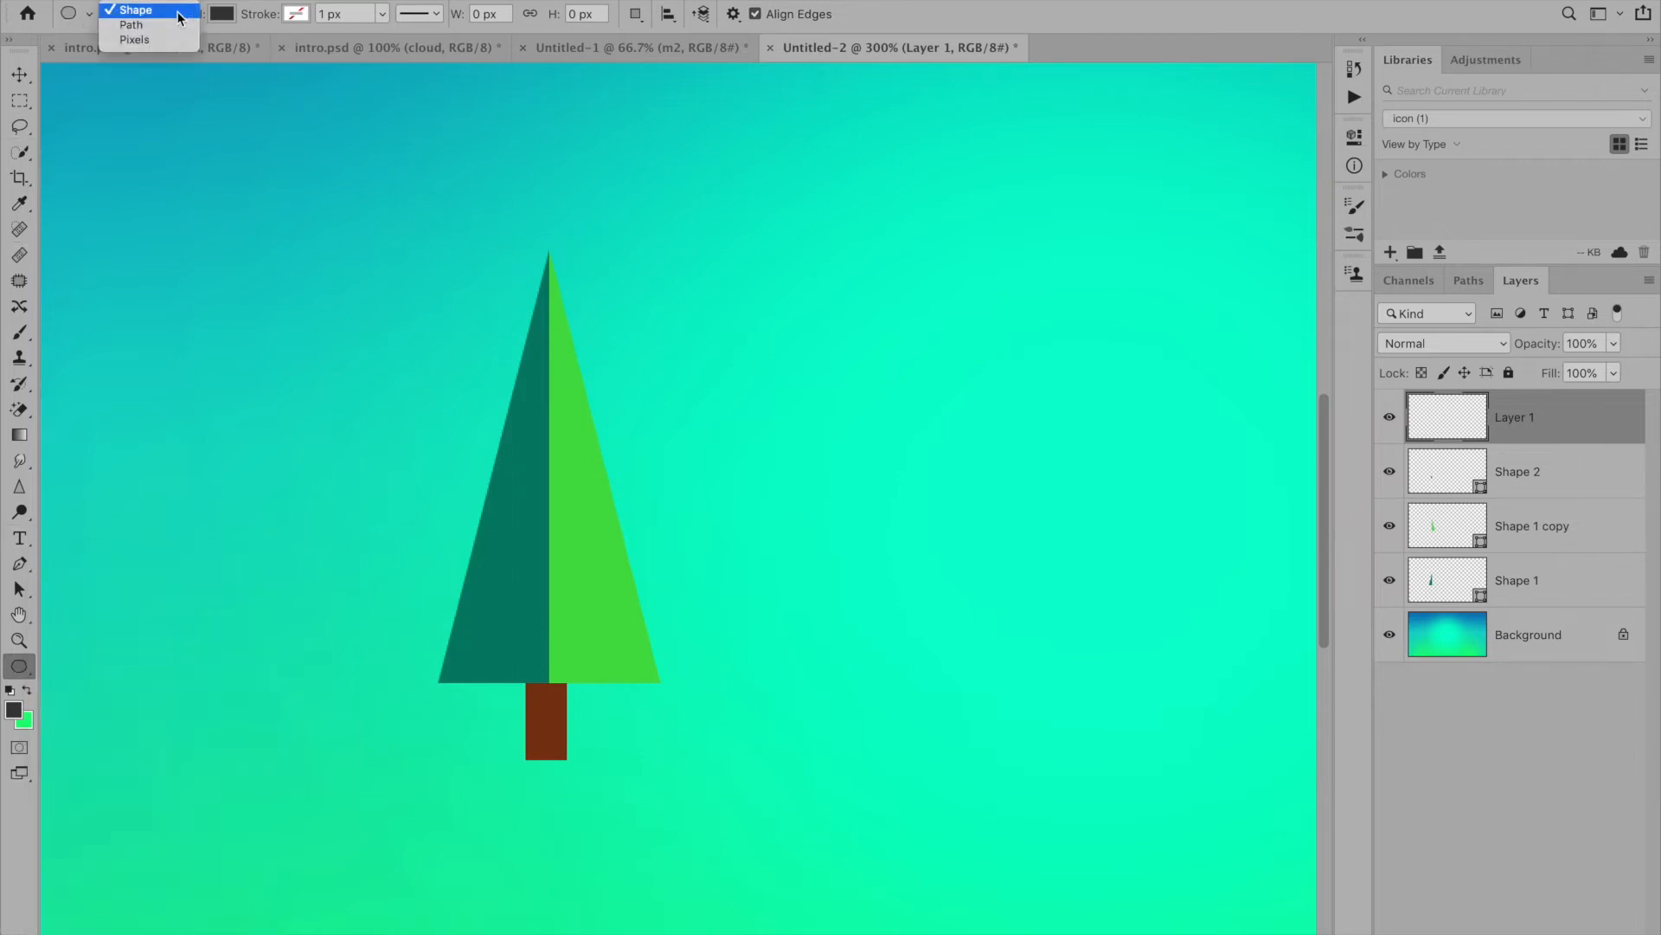
left_click(126, 17)
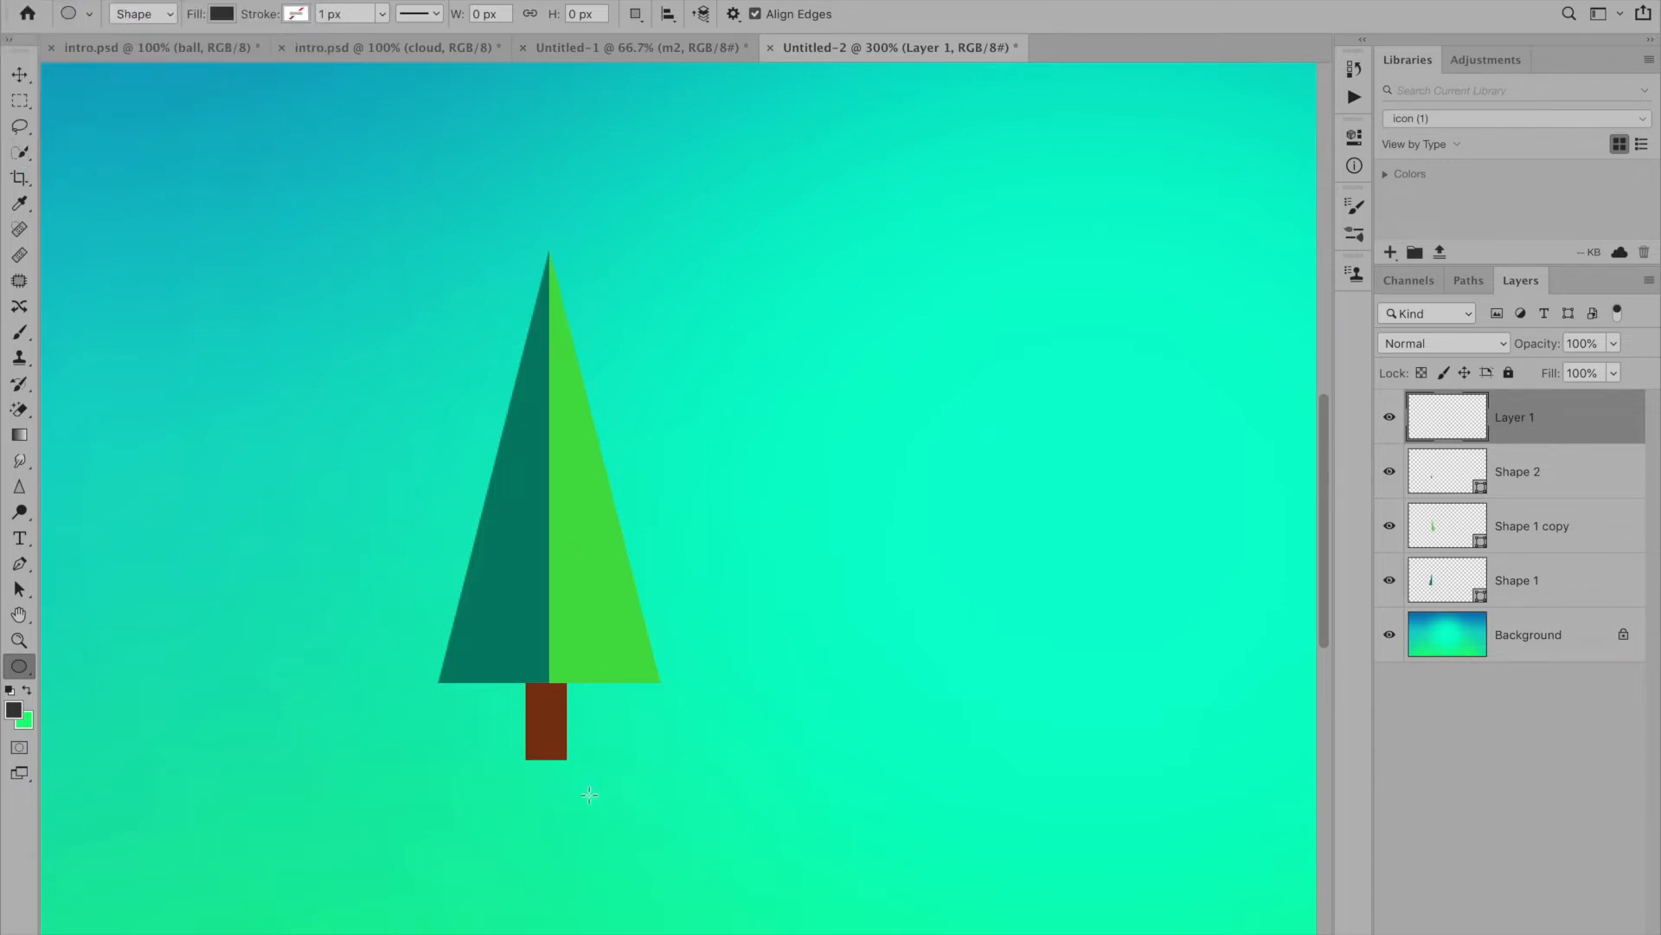
left_click_drag(417, 751, 563, 776)
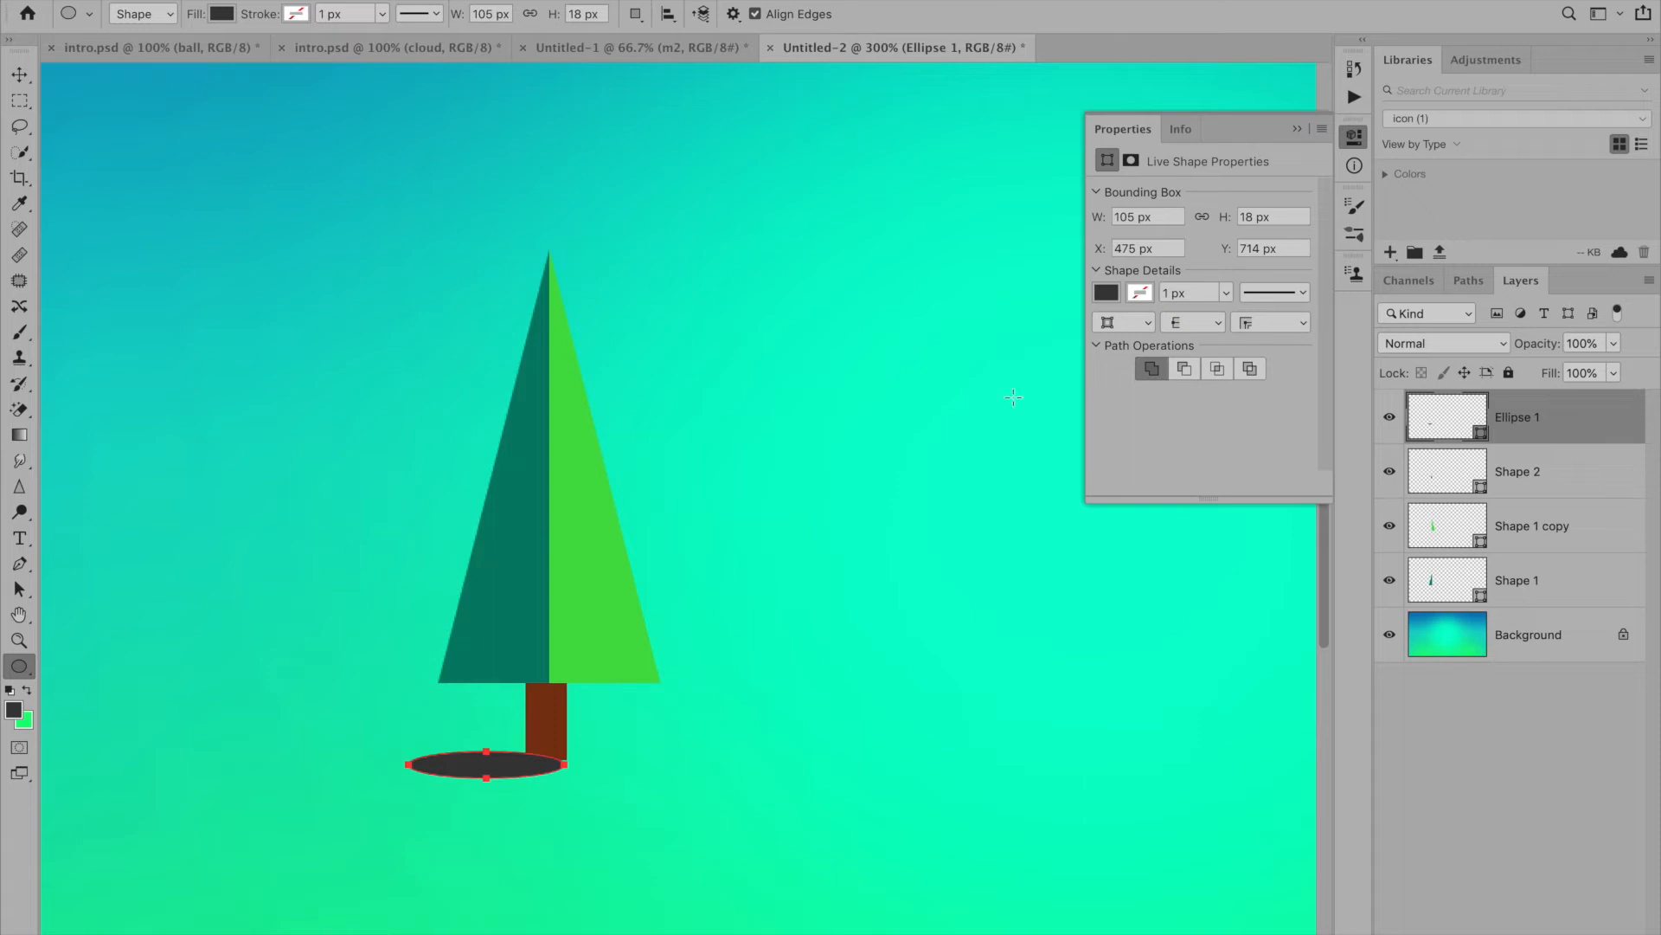
left_click(1298, 128)
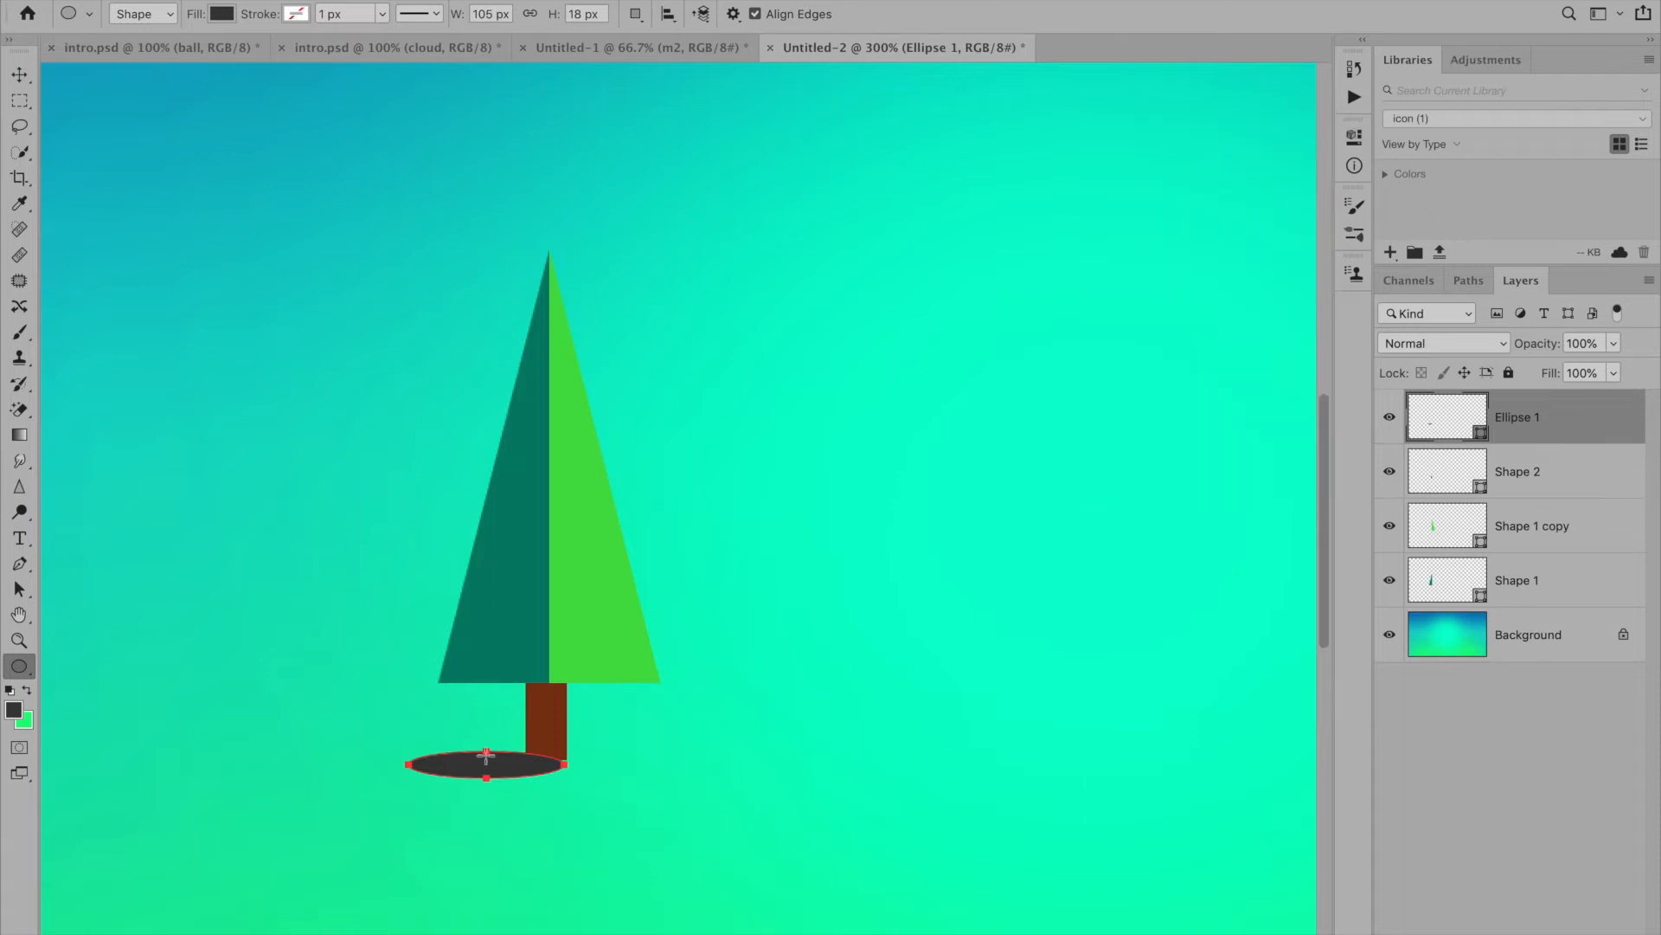
- Nudge the shadow ellipse to align with the trunk's lower edge and place its layer directly above the background, behind the tree shapes
left_click(19, 588)
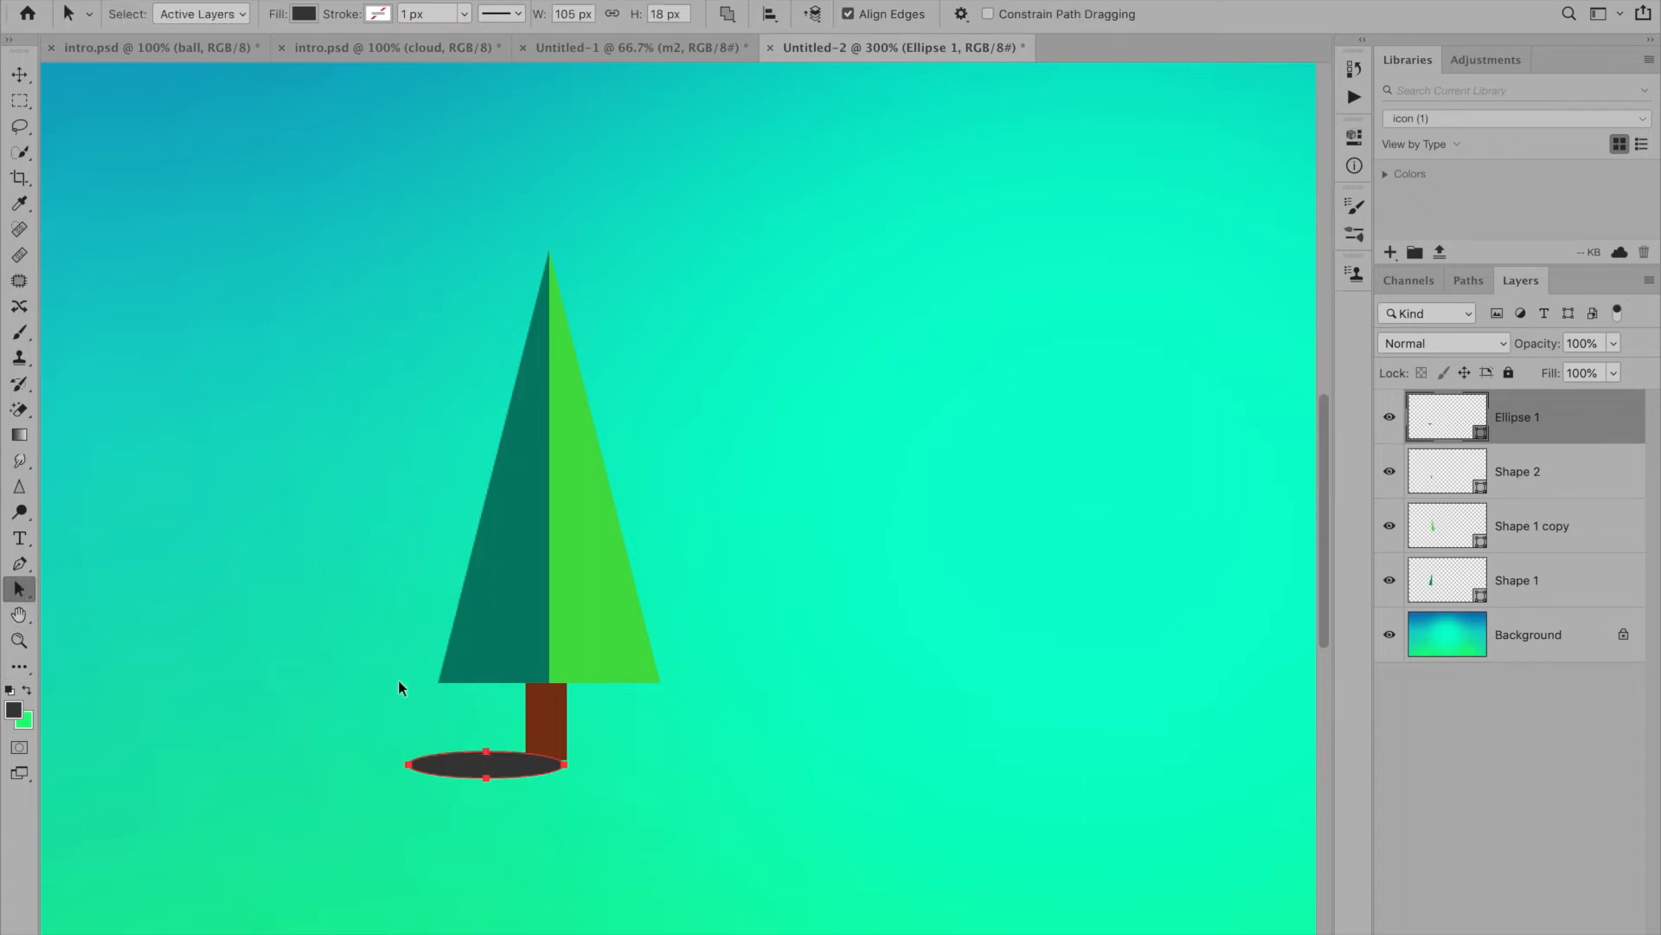
left_click_drag(528, 765, 531, 760)
left_click(570, 787)
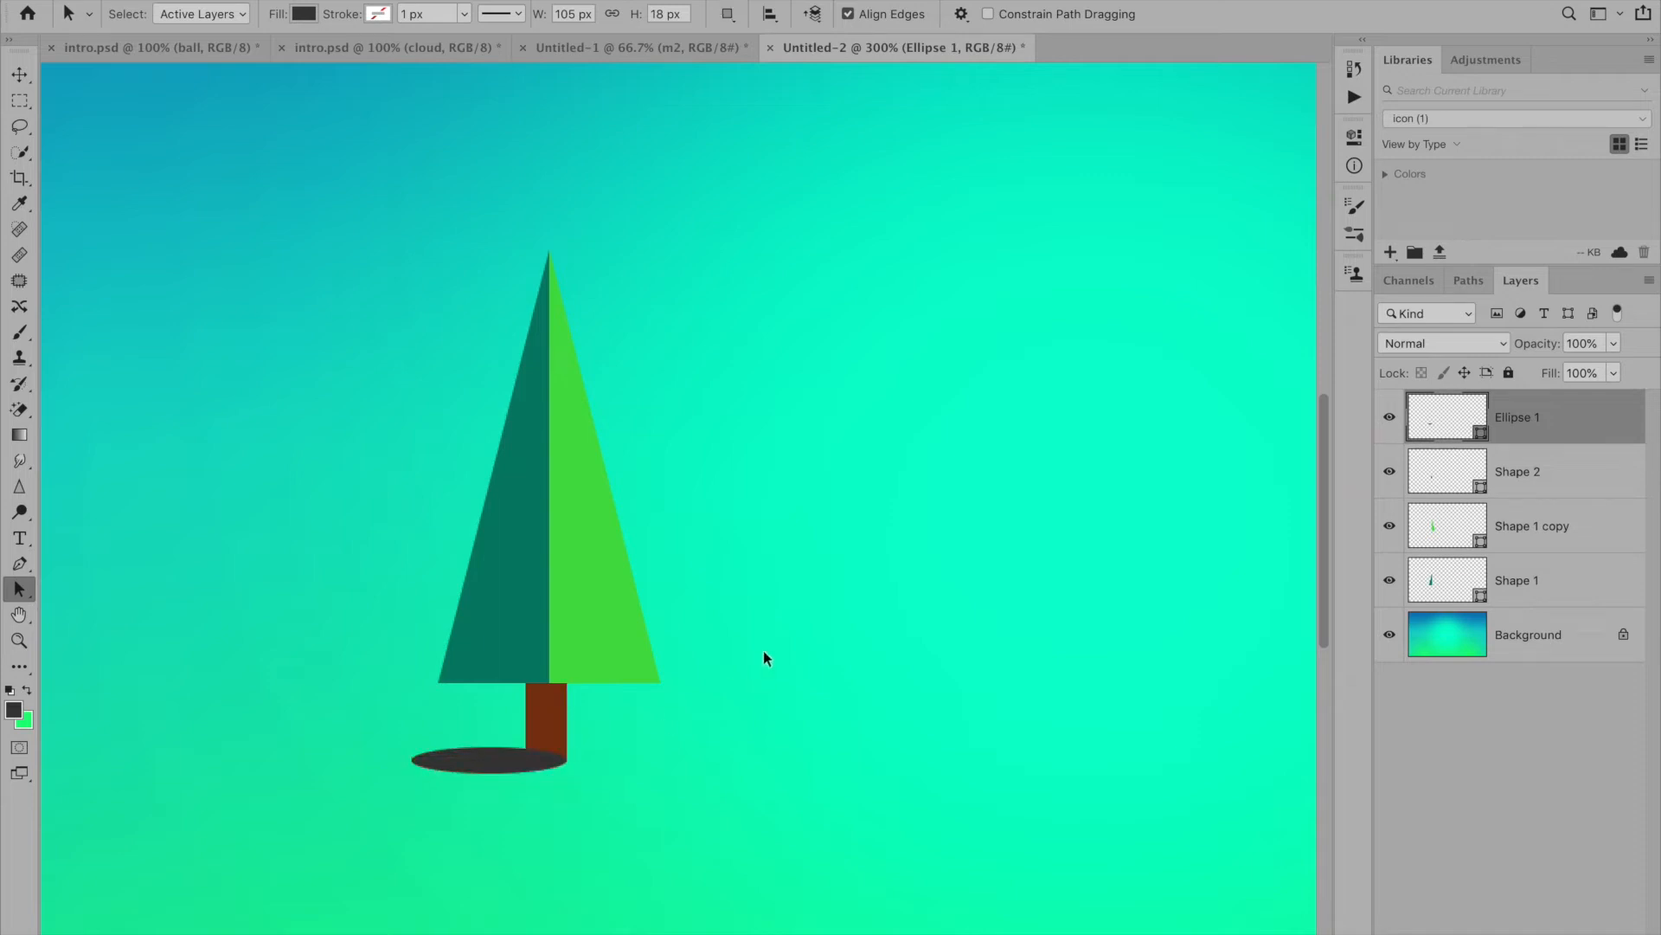
left_click_drag(1454, 419, 1501, 609)
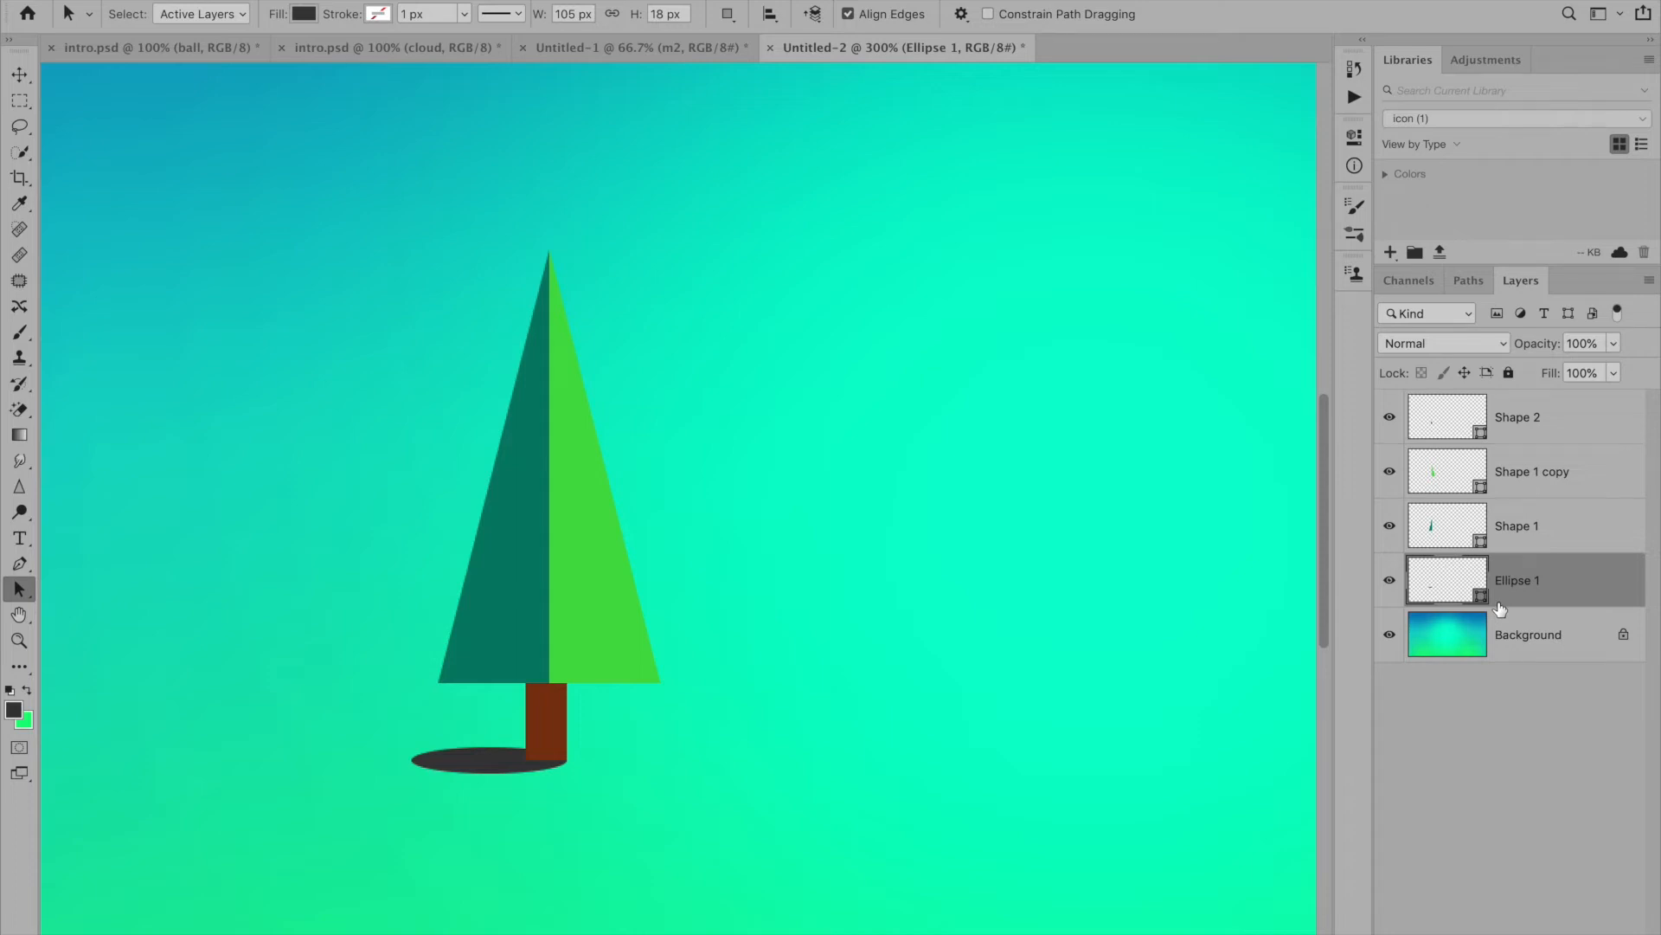
- Group the trunk, both triangle halves and the shadow ellipse, and name the group "tree"
key("ctrl+minus")
key("ctrl+minus")
key("ctrl+minus")
key("ctrl+minus")
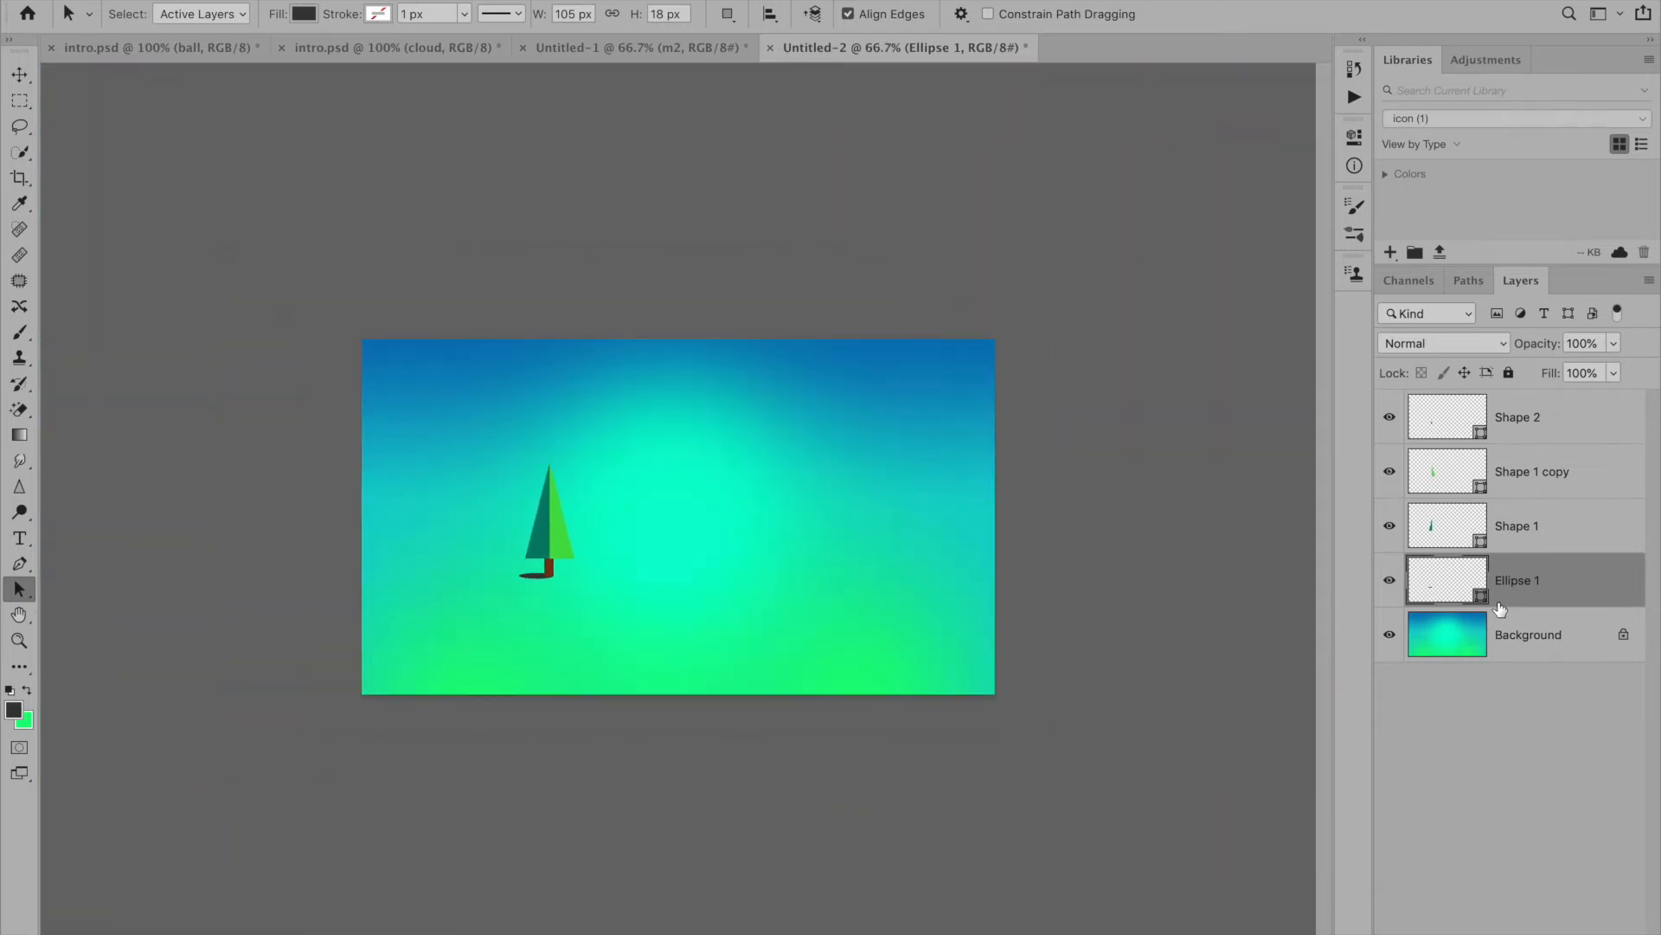
key("ctrl+plus")
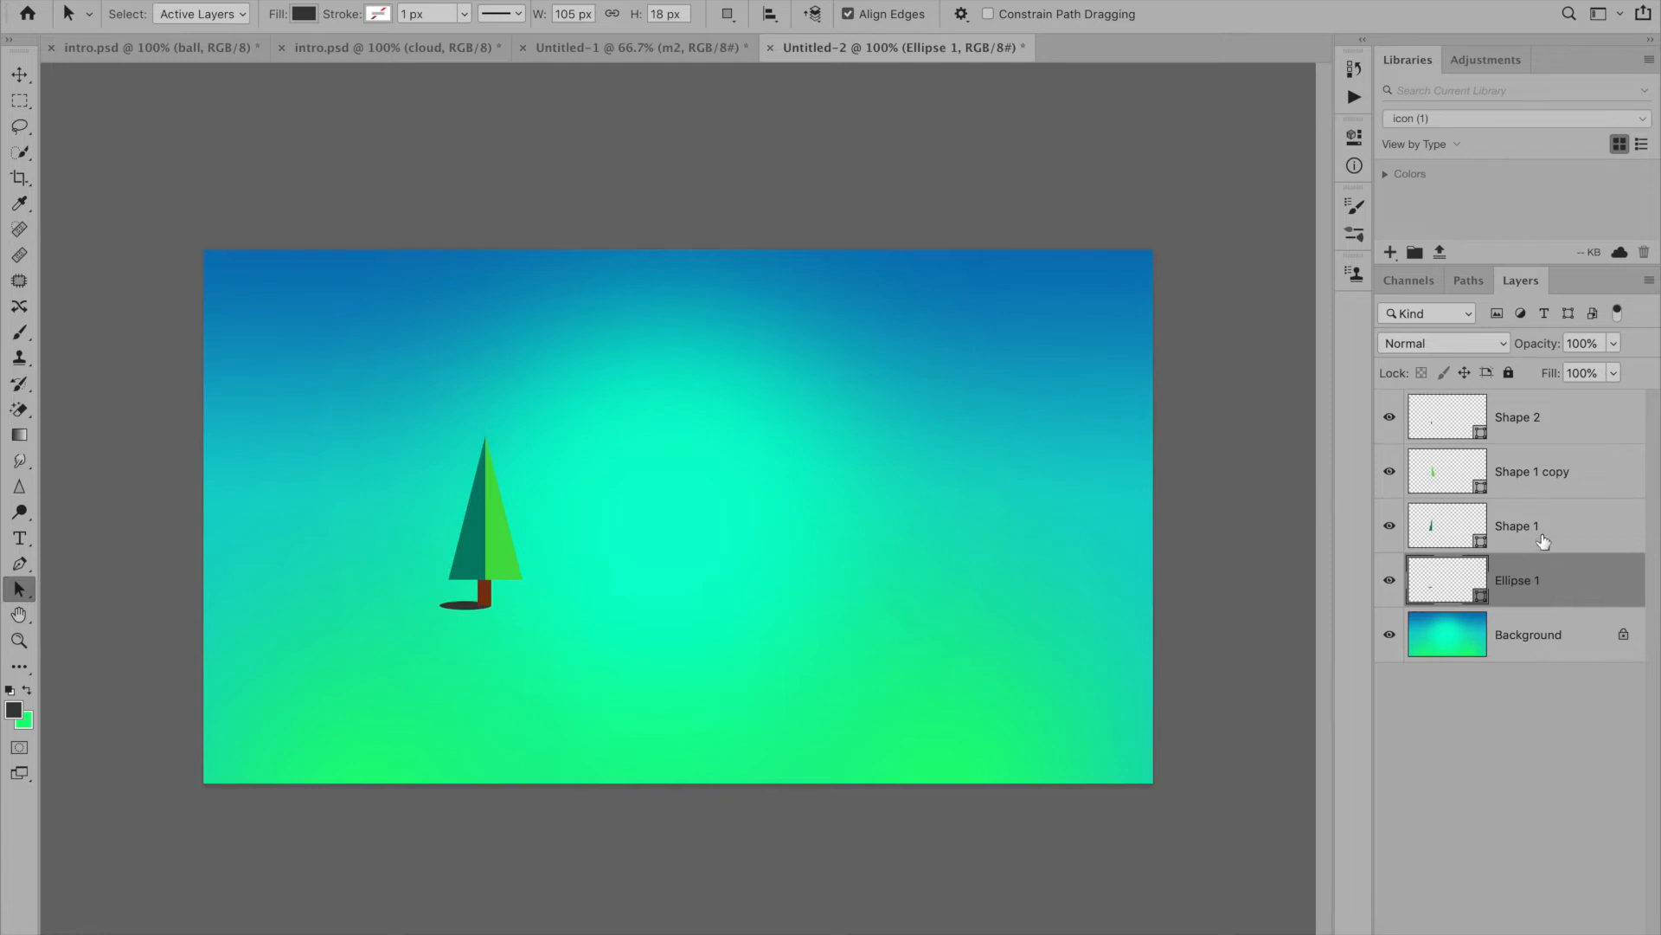
left_click(1540, 419, "shift")
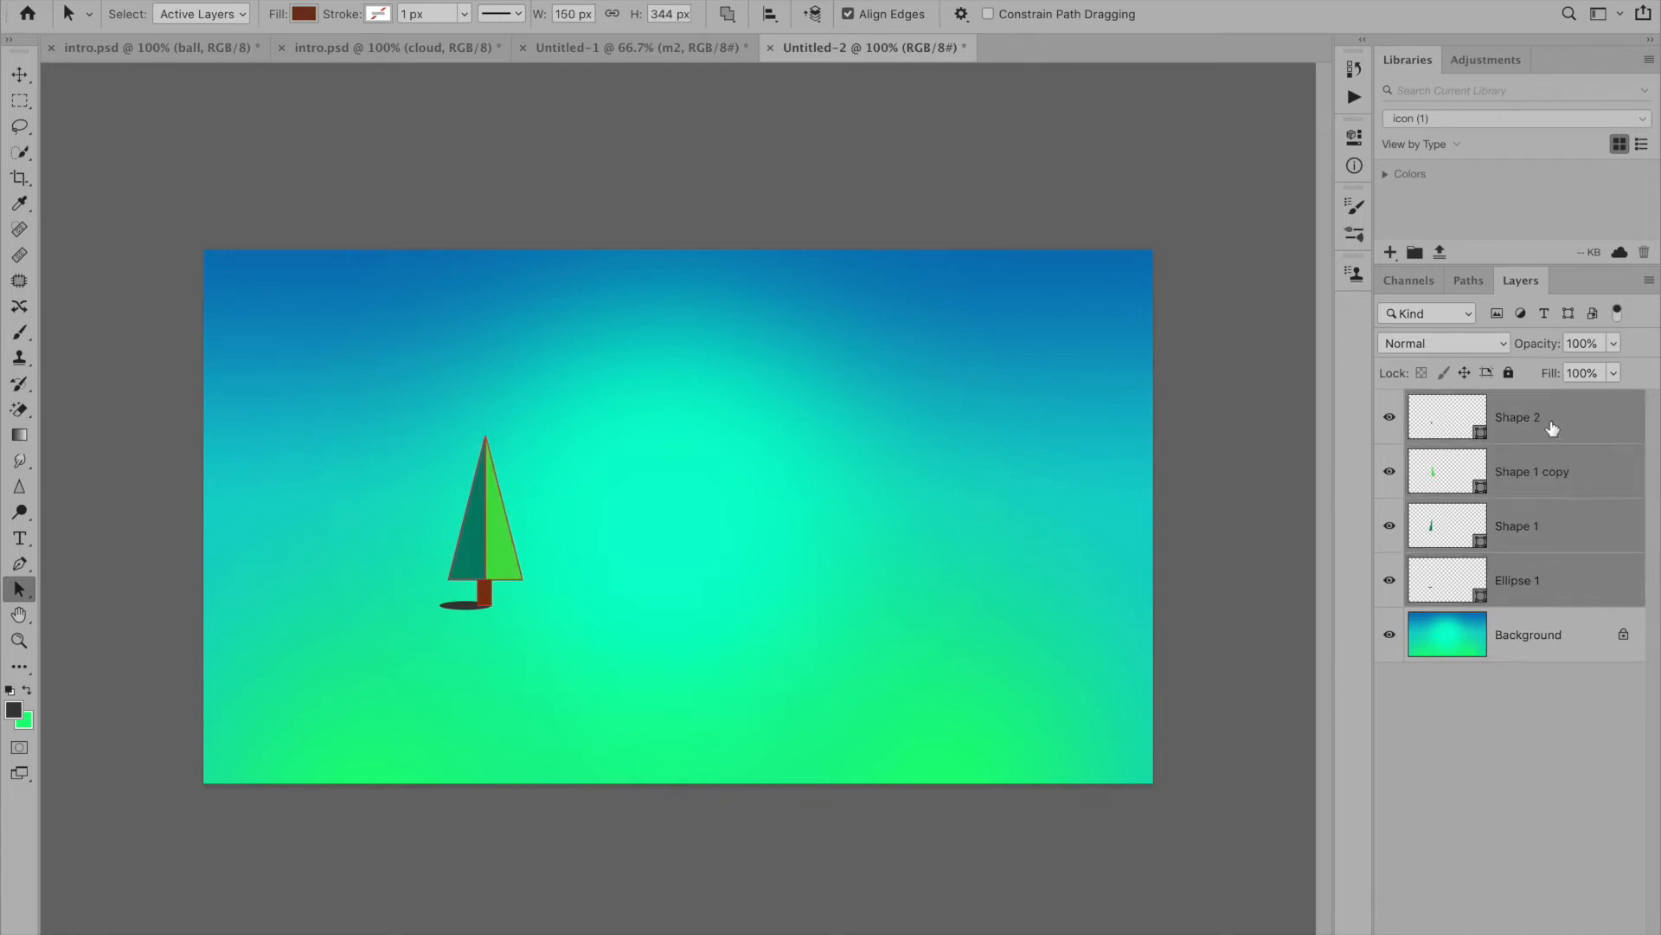
key("ctrl+g")
double_click(1465, 403)
type("tree")
key("Return")
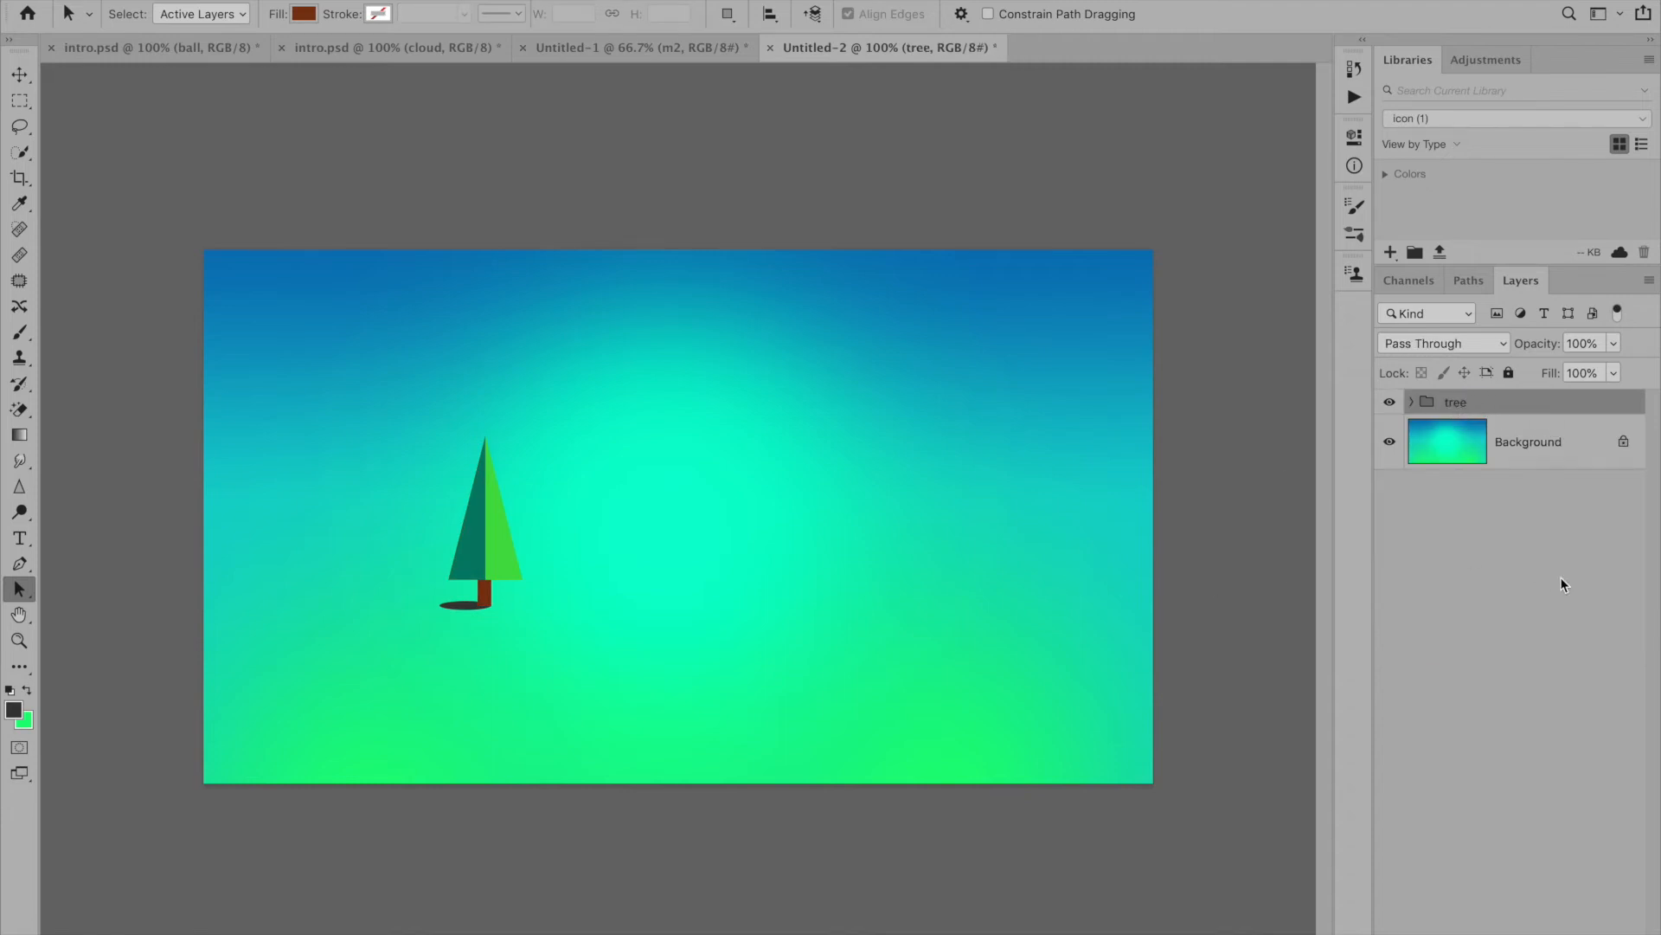
- Draw a curved hill about 686 by 275 px around the tree on a new layer with the Pen tool, filled green (#3e8c5e)
left_click(1568, 929)
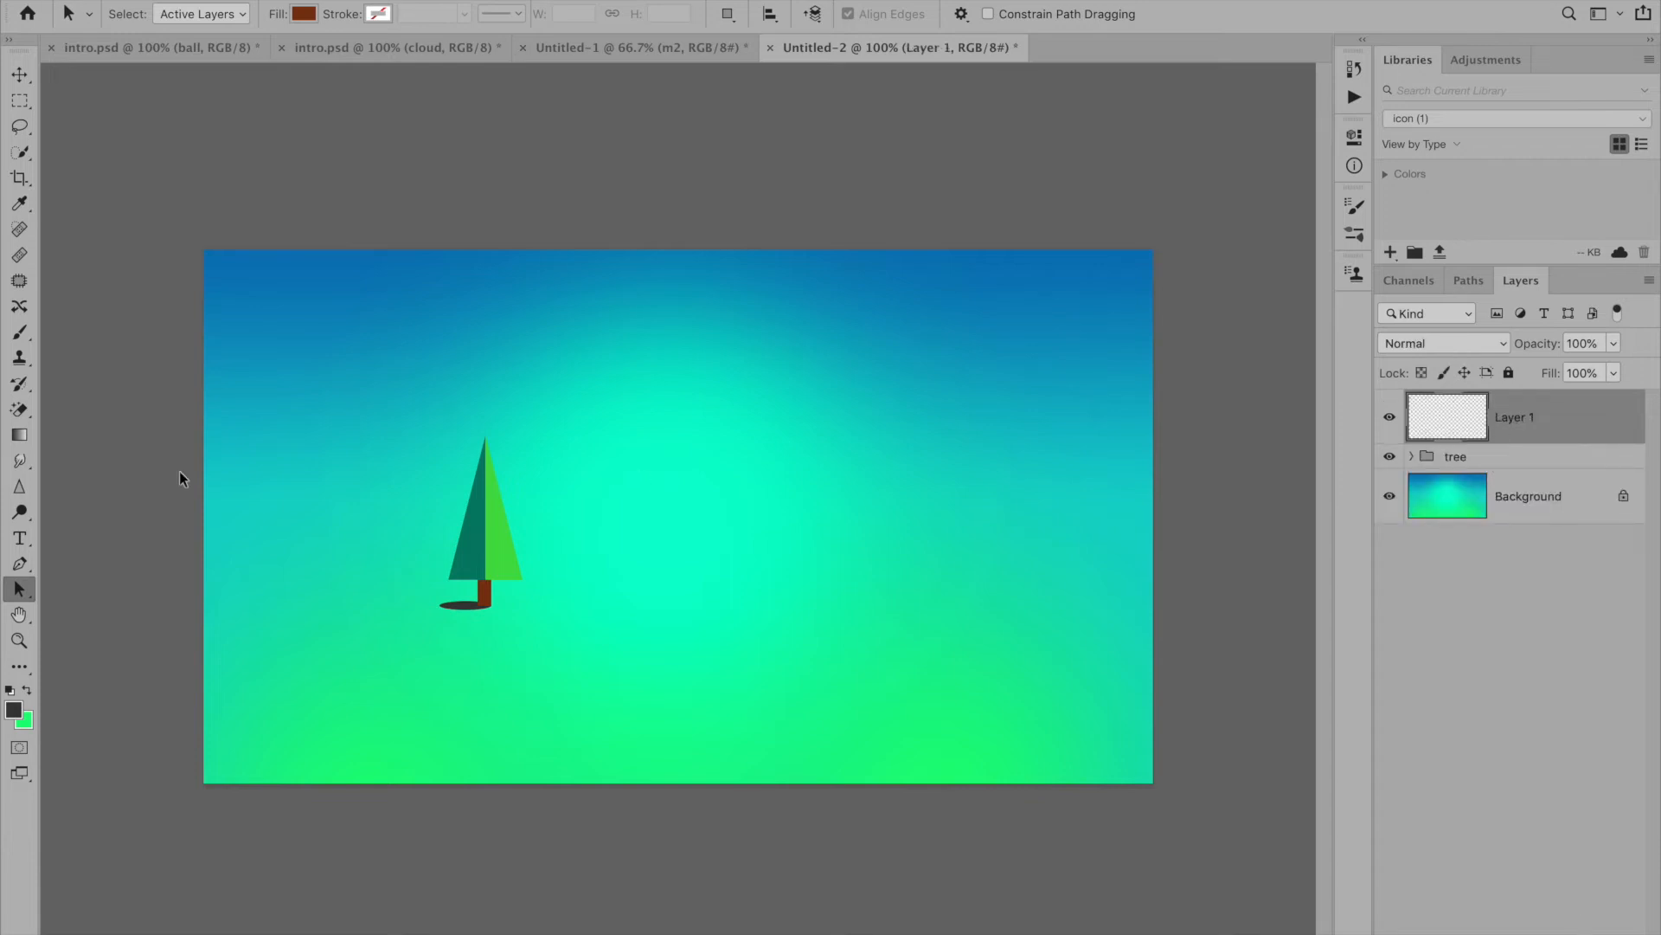
left_click(19, 563)
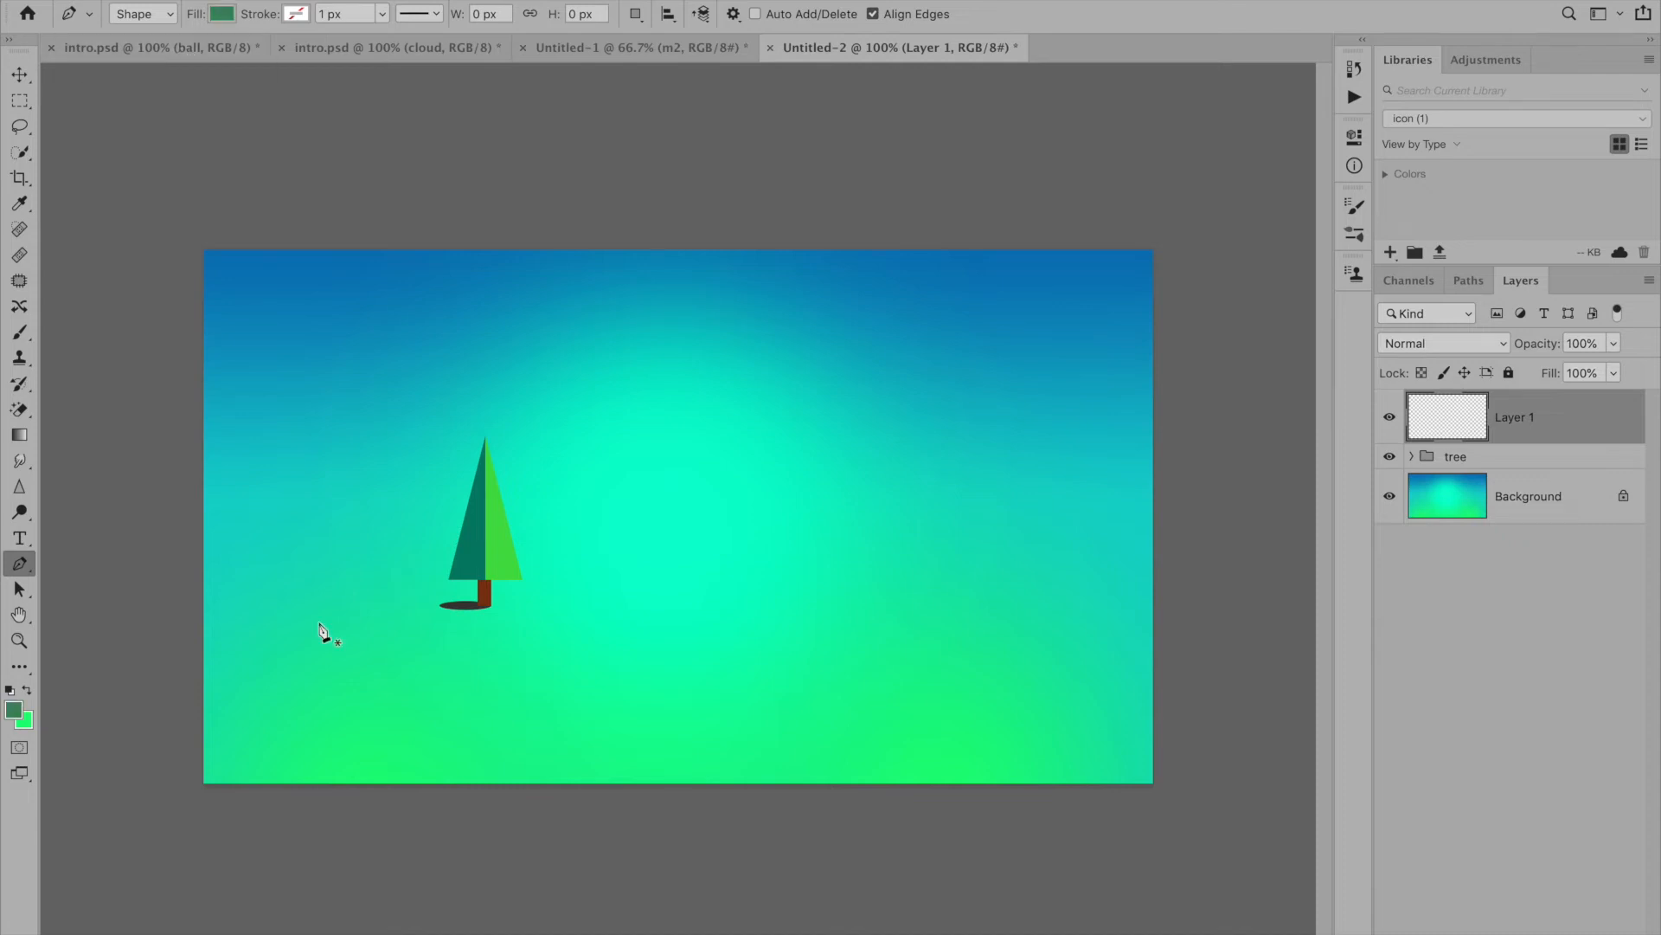
left_click(13, 712)
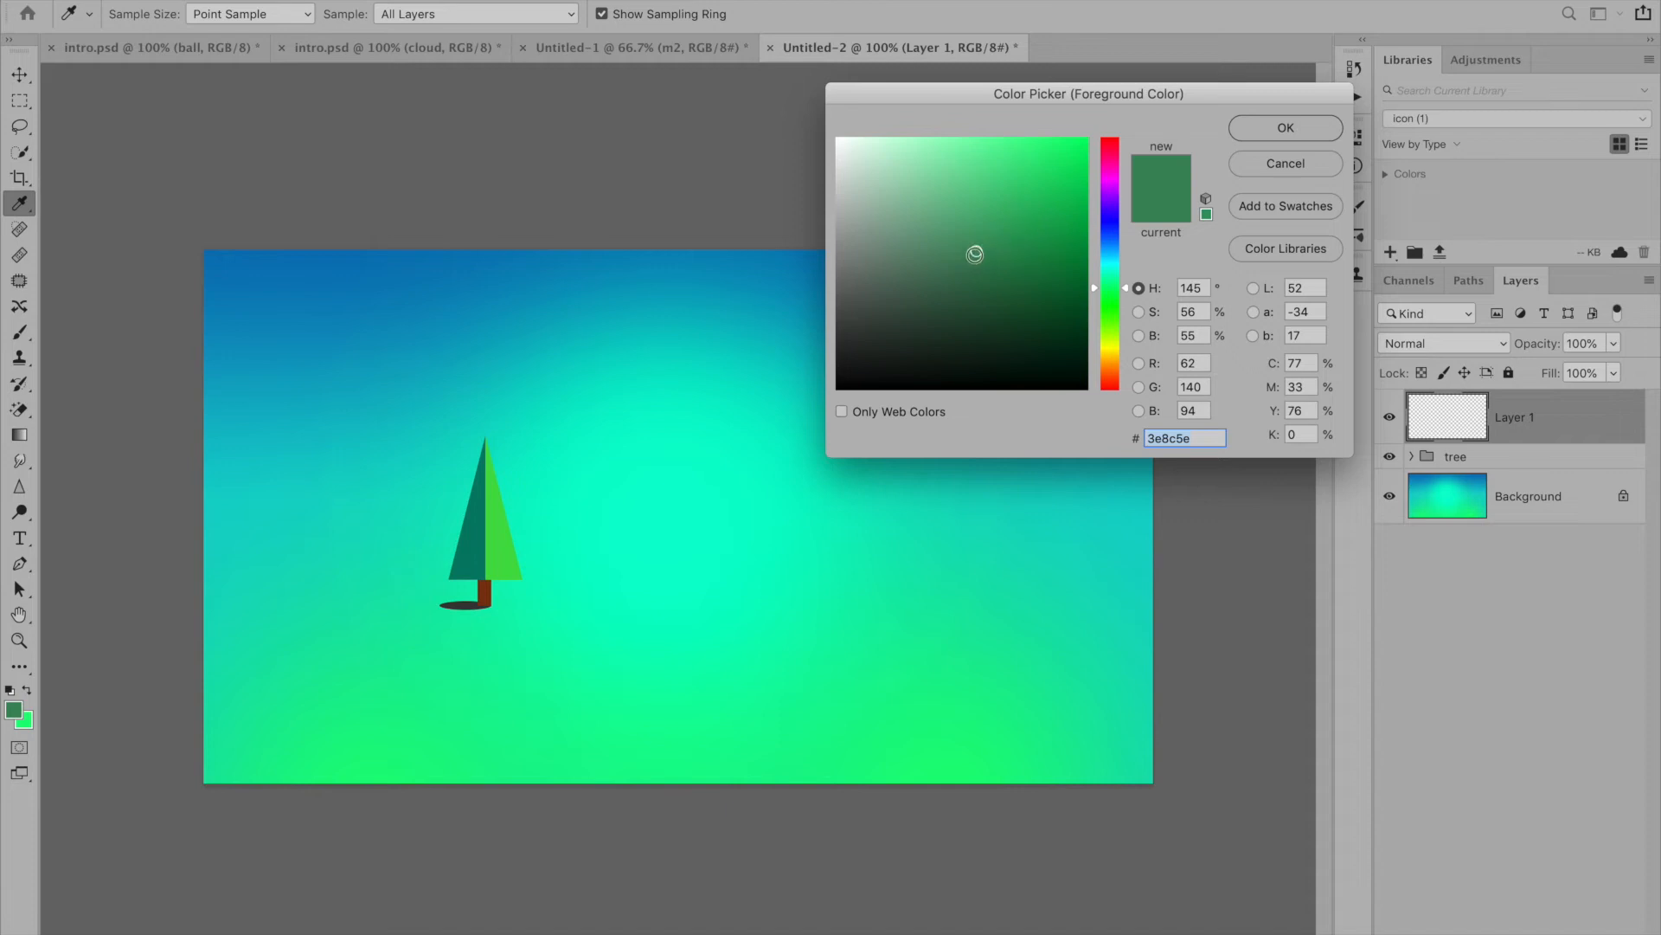
left_click(1326, 126)
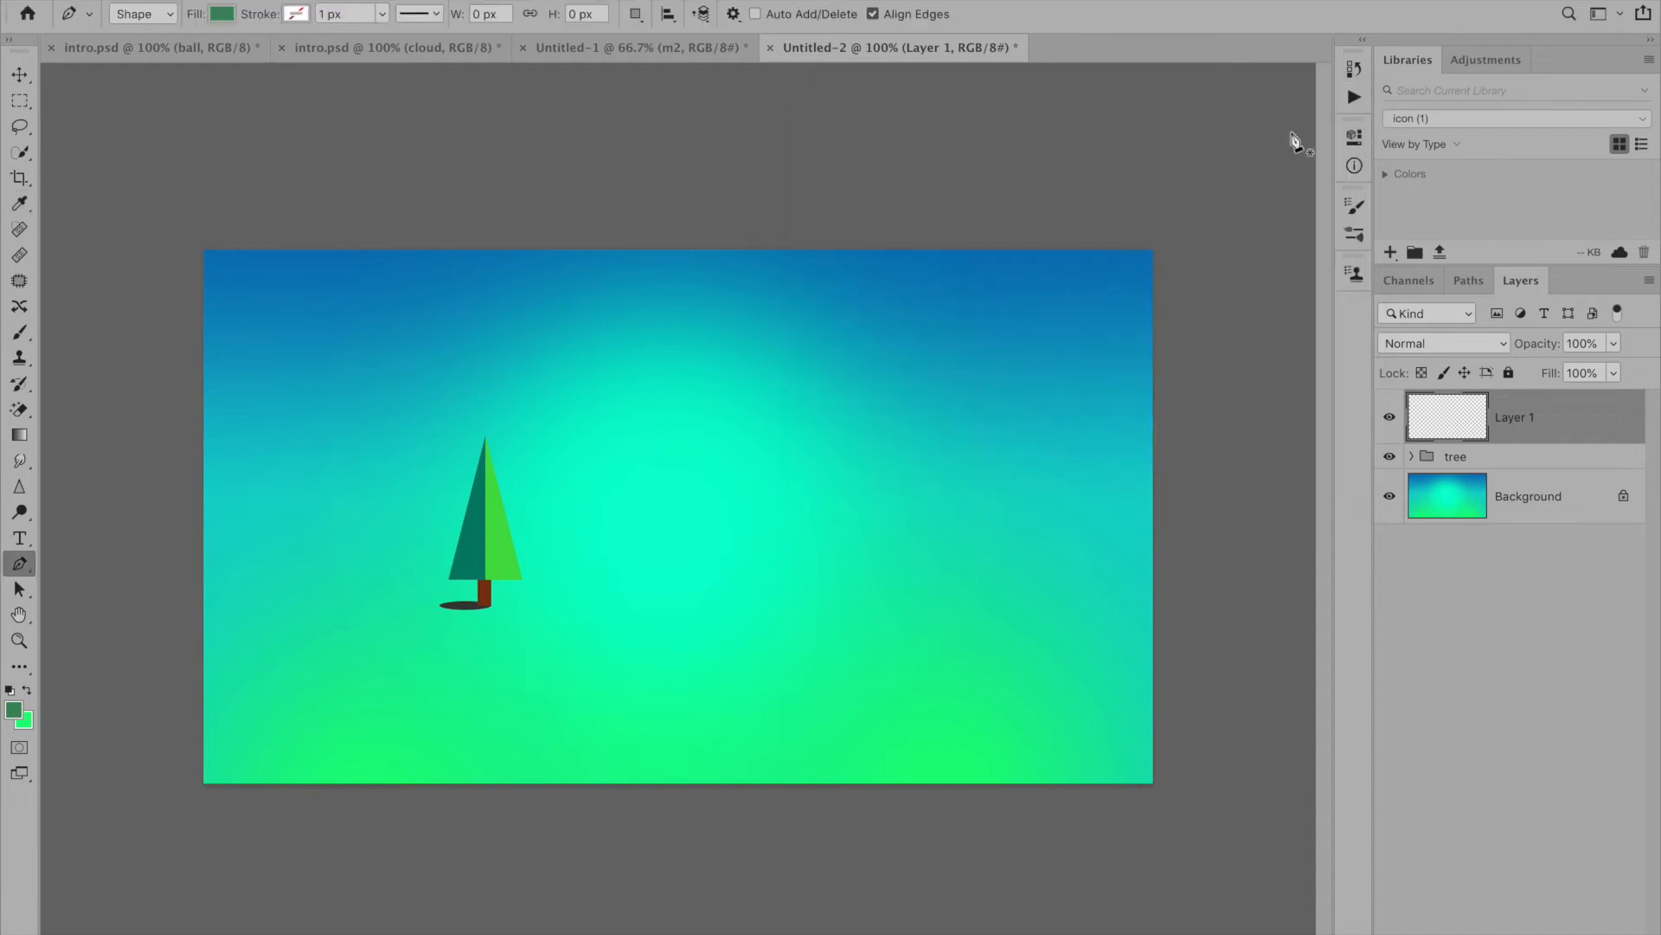
left_click(330, 613)
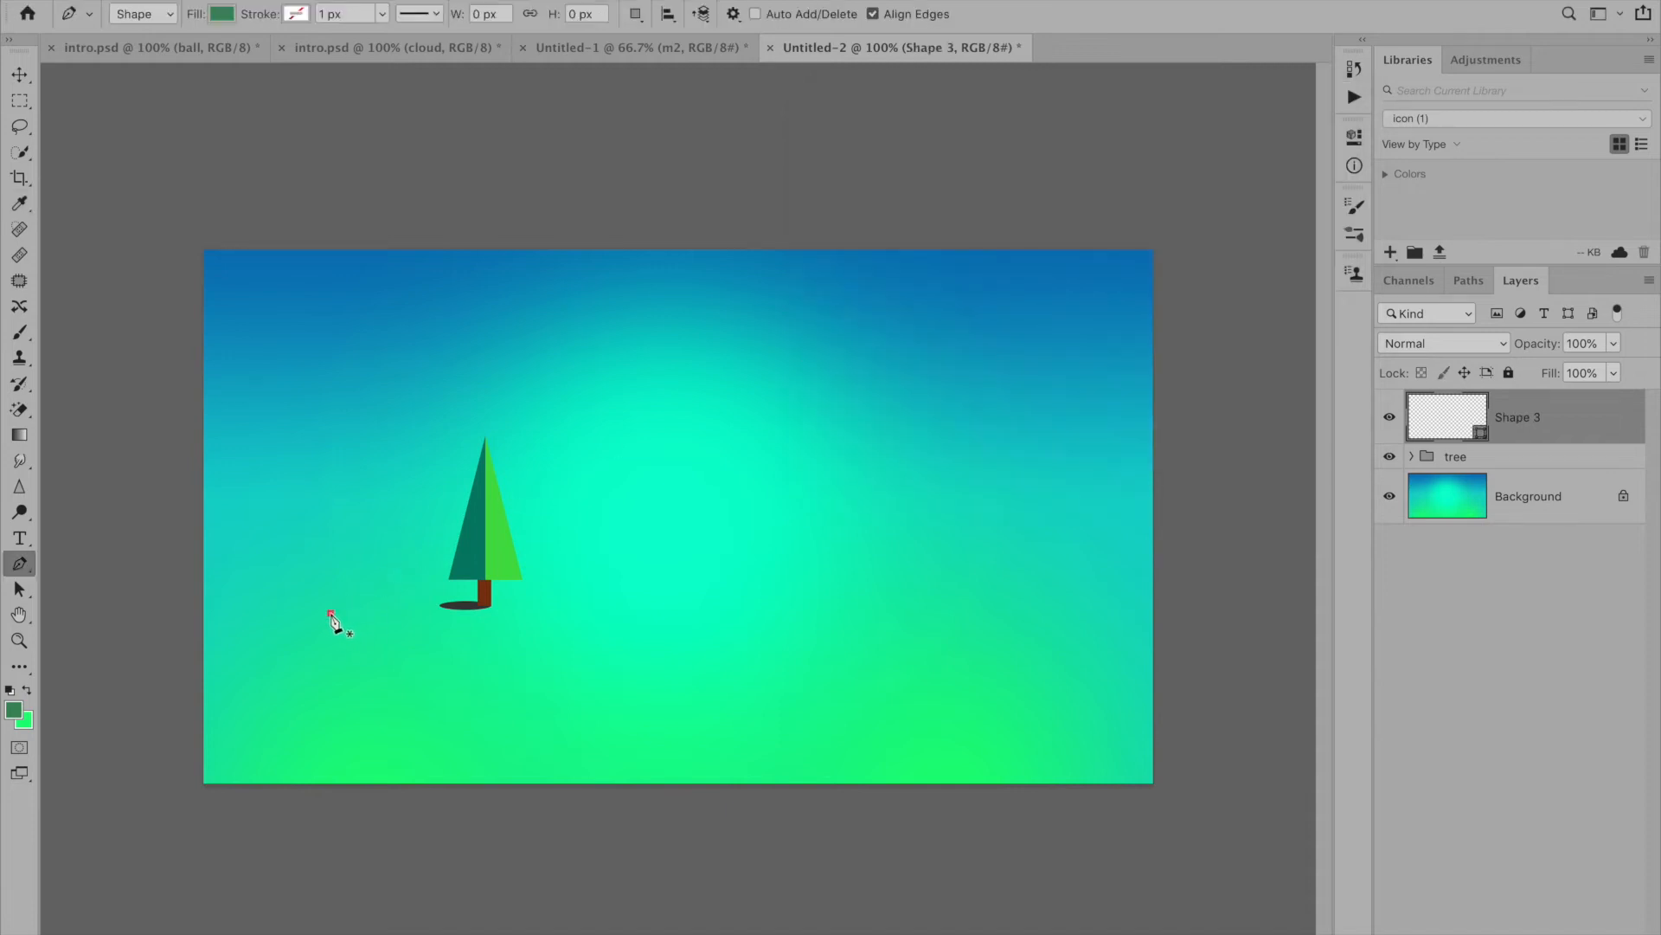
left_click(671, 616)
left_click(331, 614)
left_click_drag(285, 629, 241, 923)
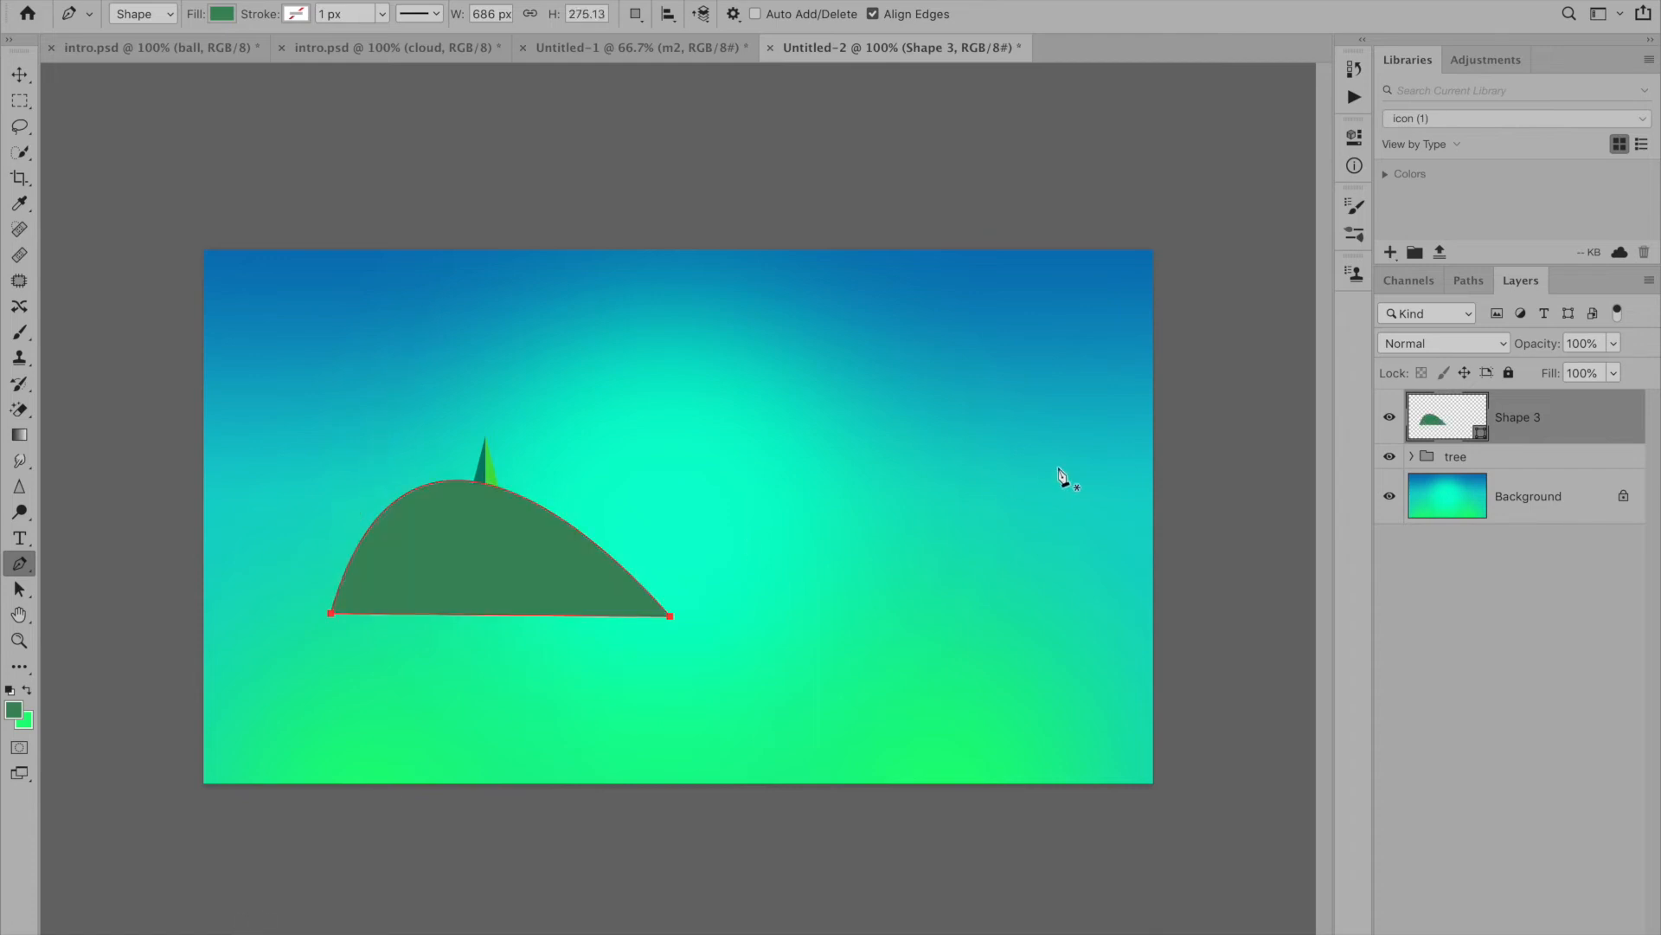
- Rename the hill layer "m1" and place it beneath the tree group
double_click(1521, 418)
type("m1")
key("Return")
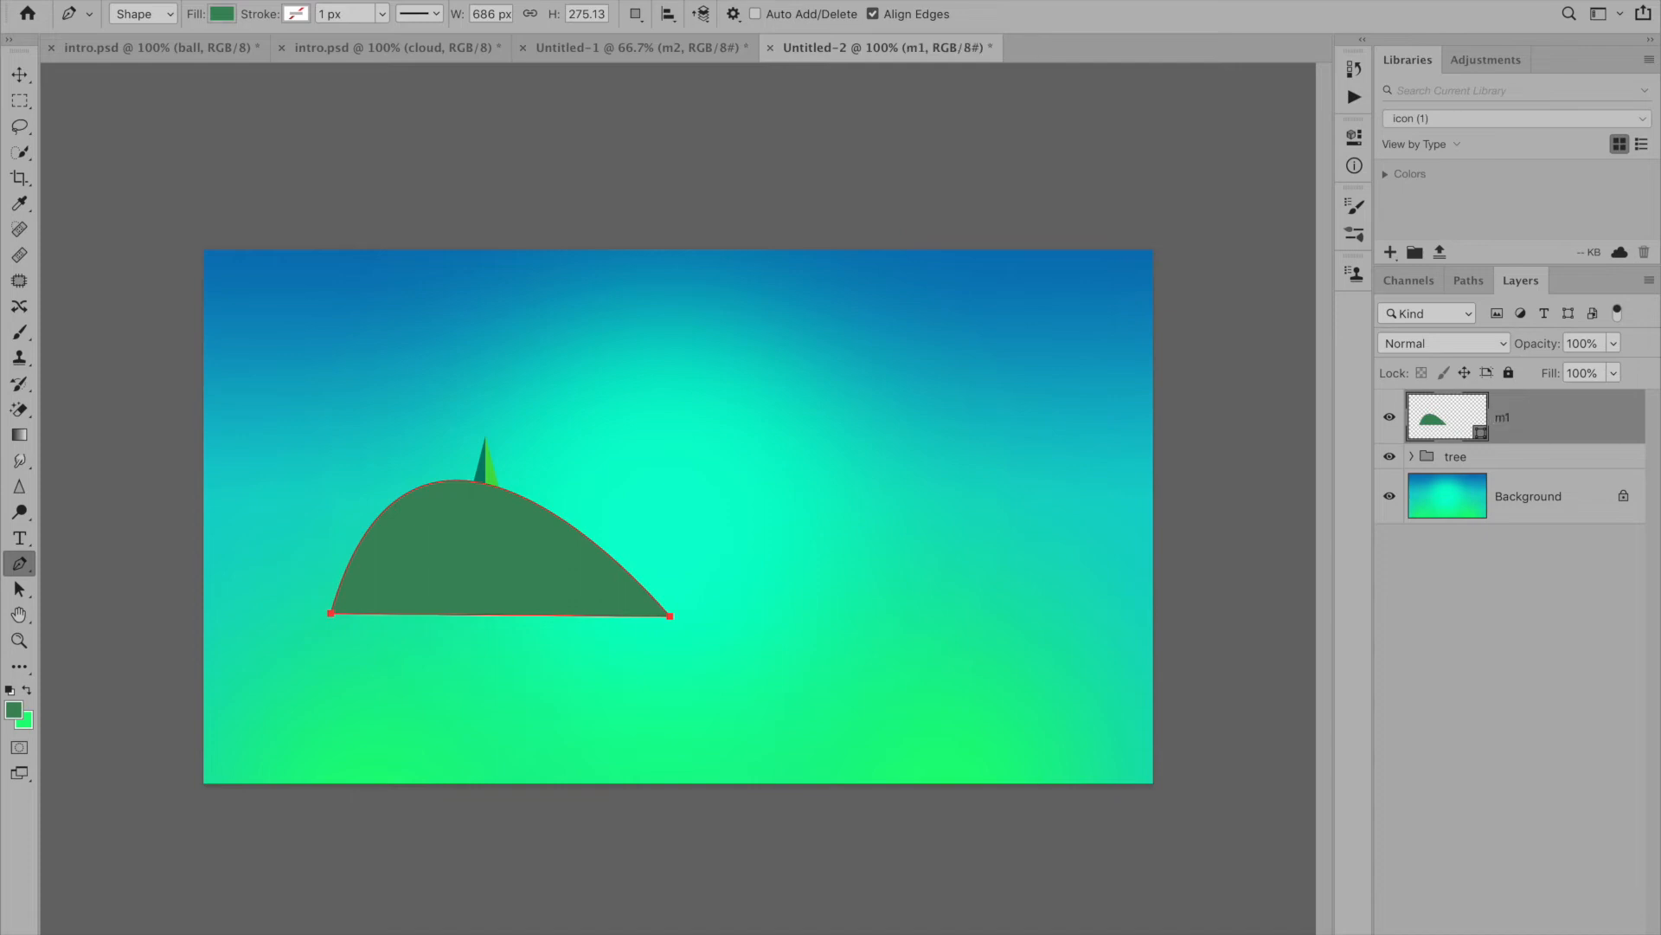
left_click_drag(1547, 419, 1534, 472)
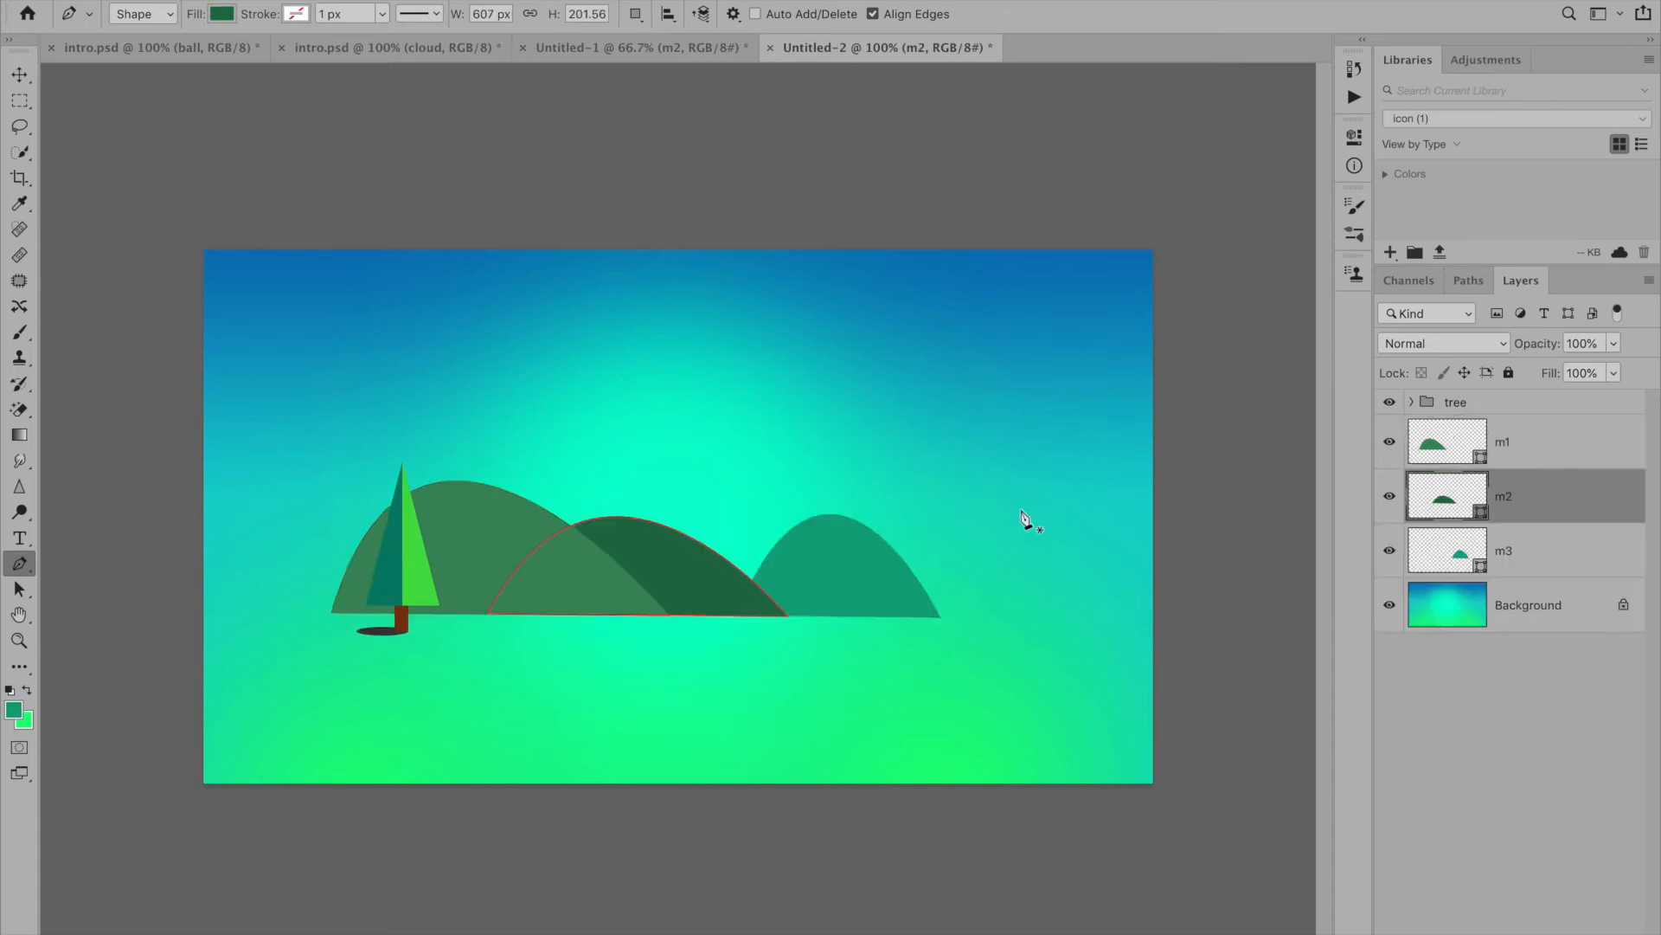
- Enlarge the m1 hill with Free Transform and reposition it behind the tree
left_click(1523, 435)
key("ctrl+t")
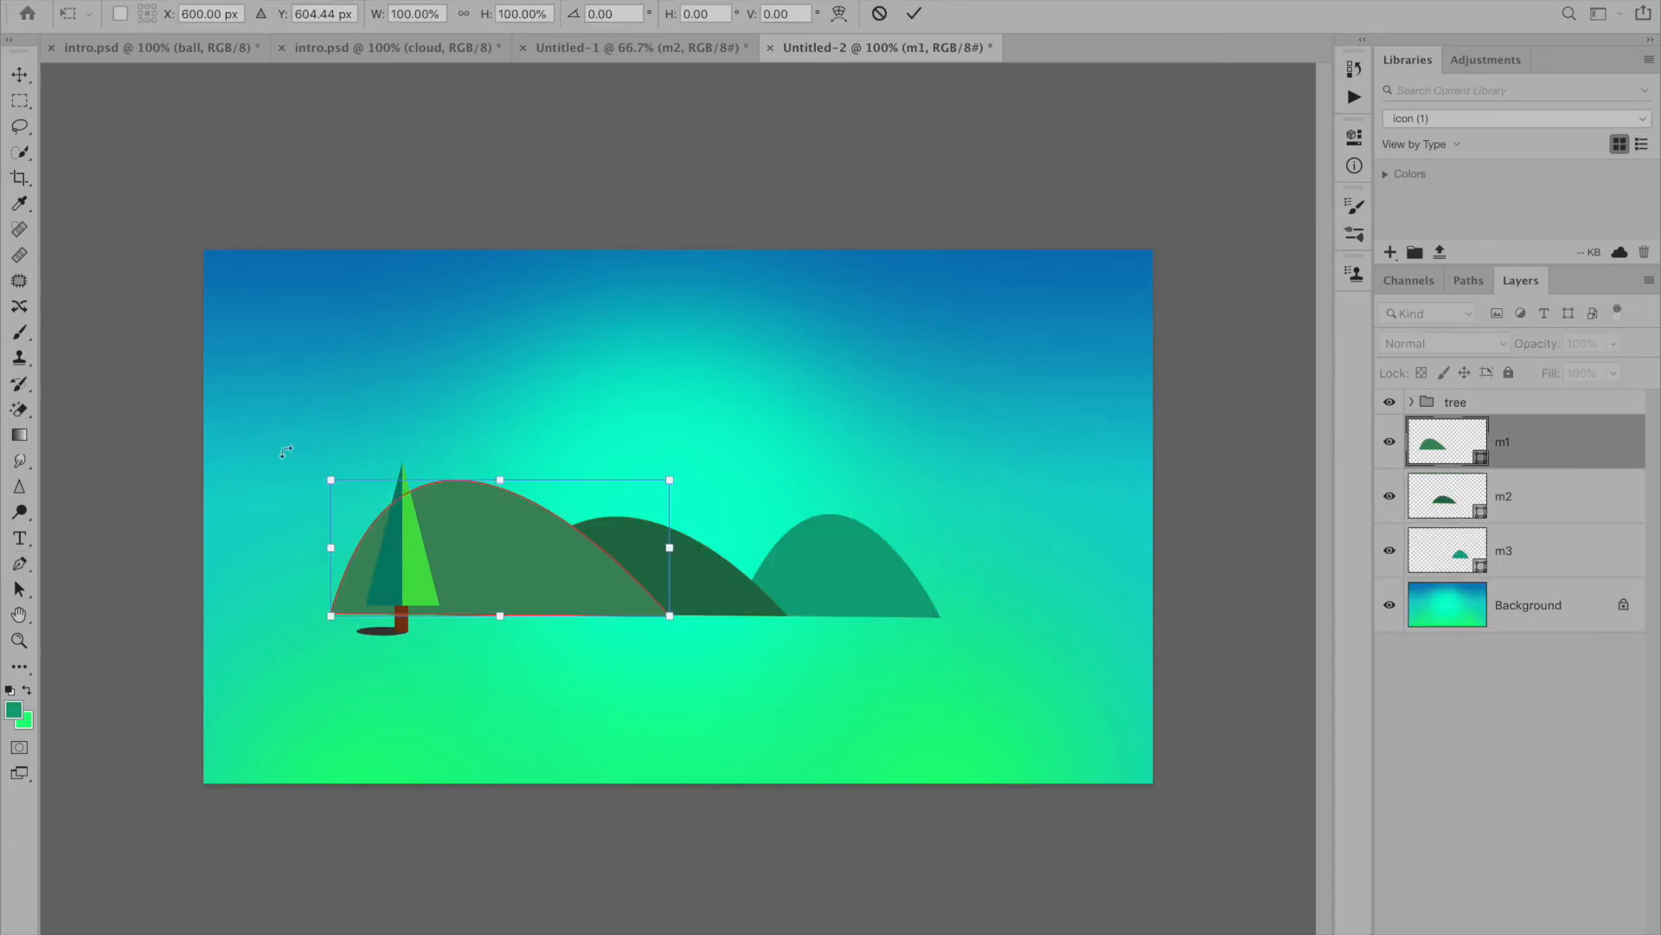
left_click_drag(332, 476, 278, 449)
left_click_drag(550, 568, 583, 570)
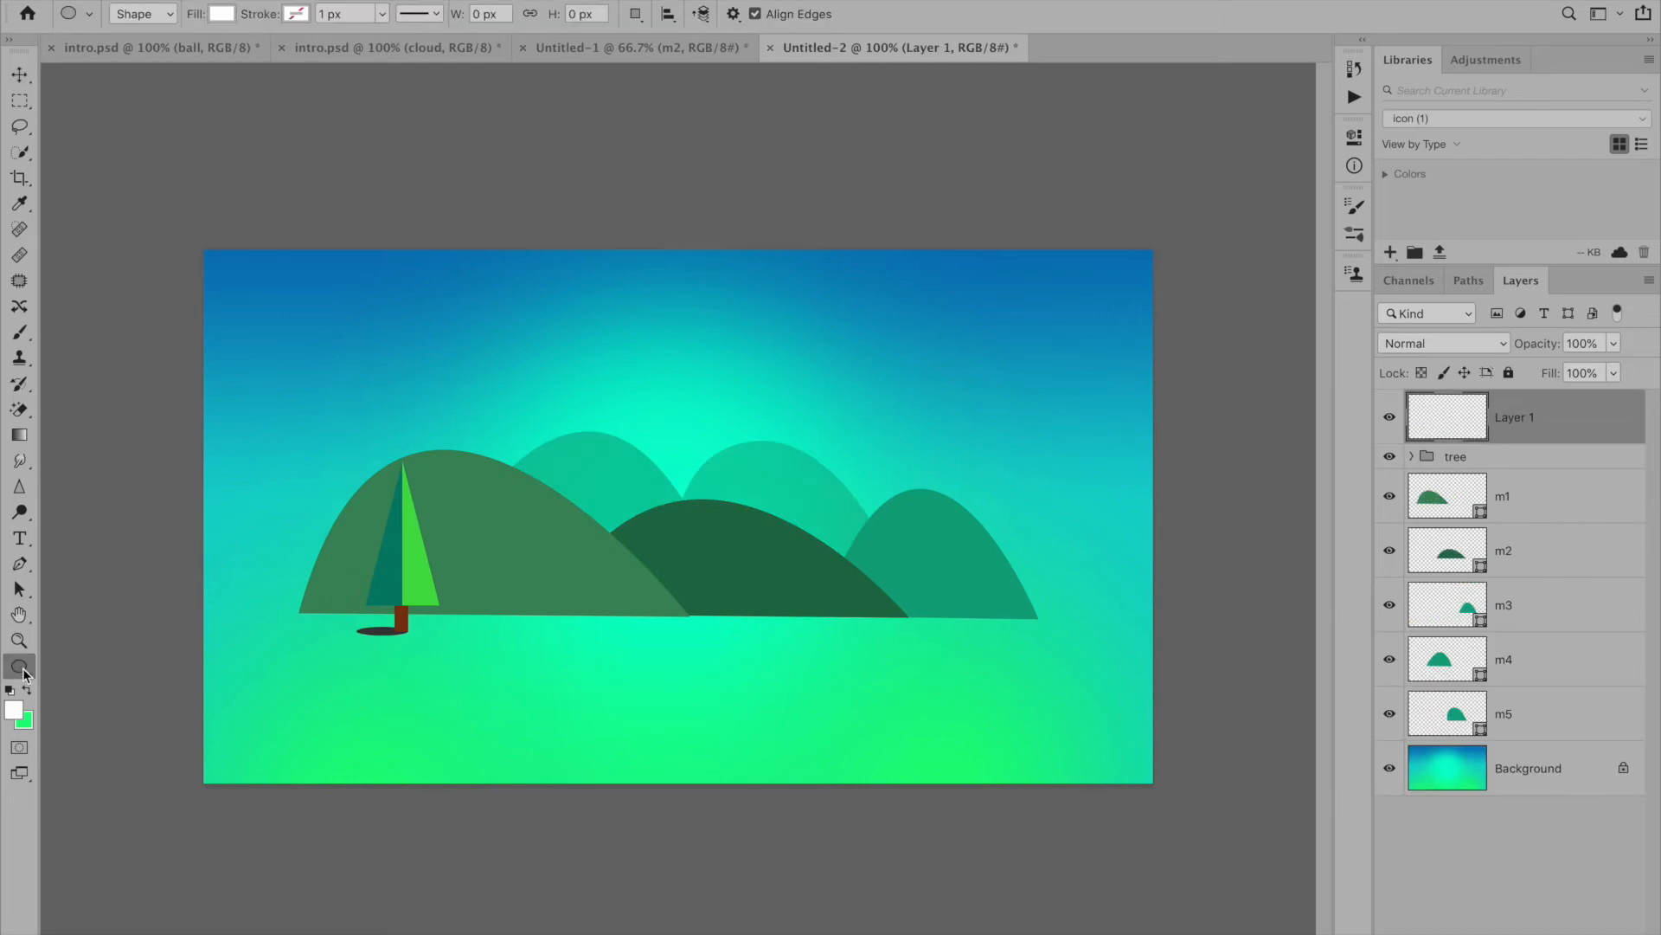
- Draw a white 70 px circle in the sky above the m1 hill and duplicate it twice into an overlapping three-circle cluster
left_click(20, 665)
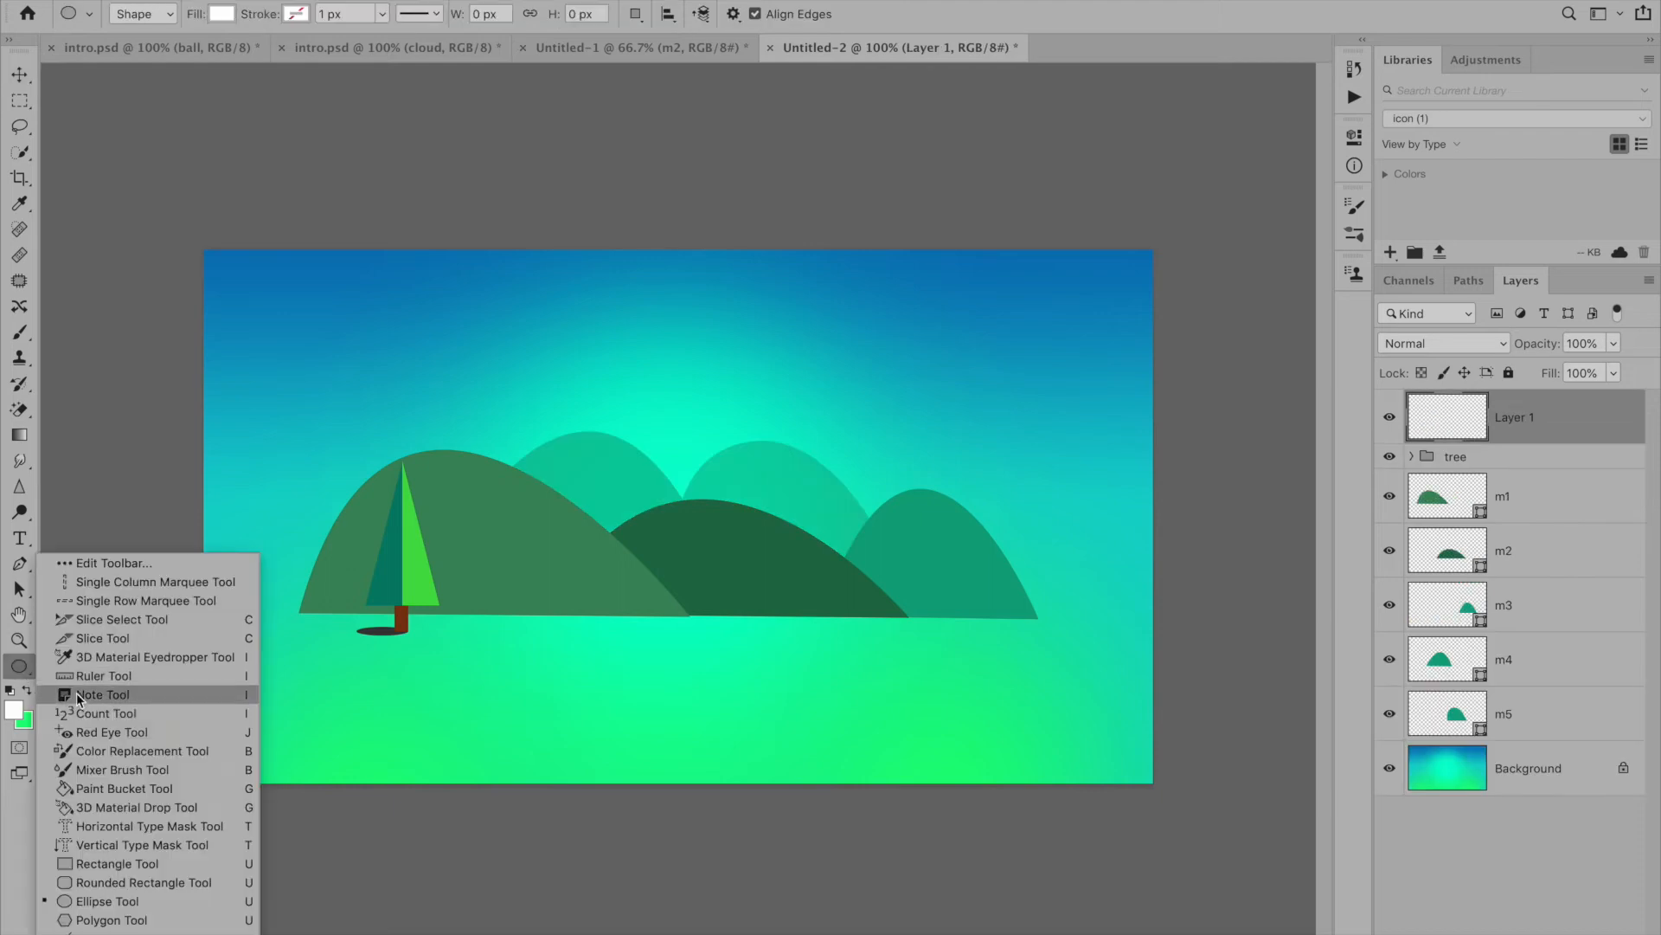
left_click(106, 901)
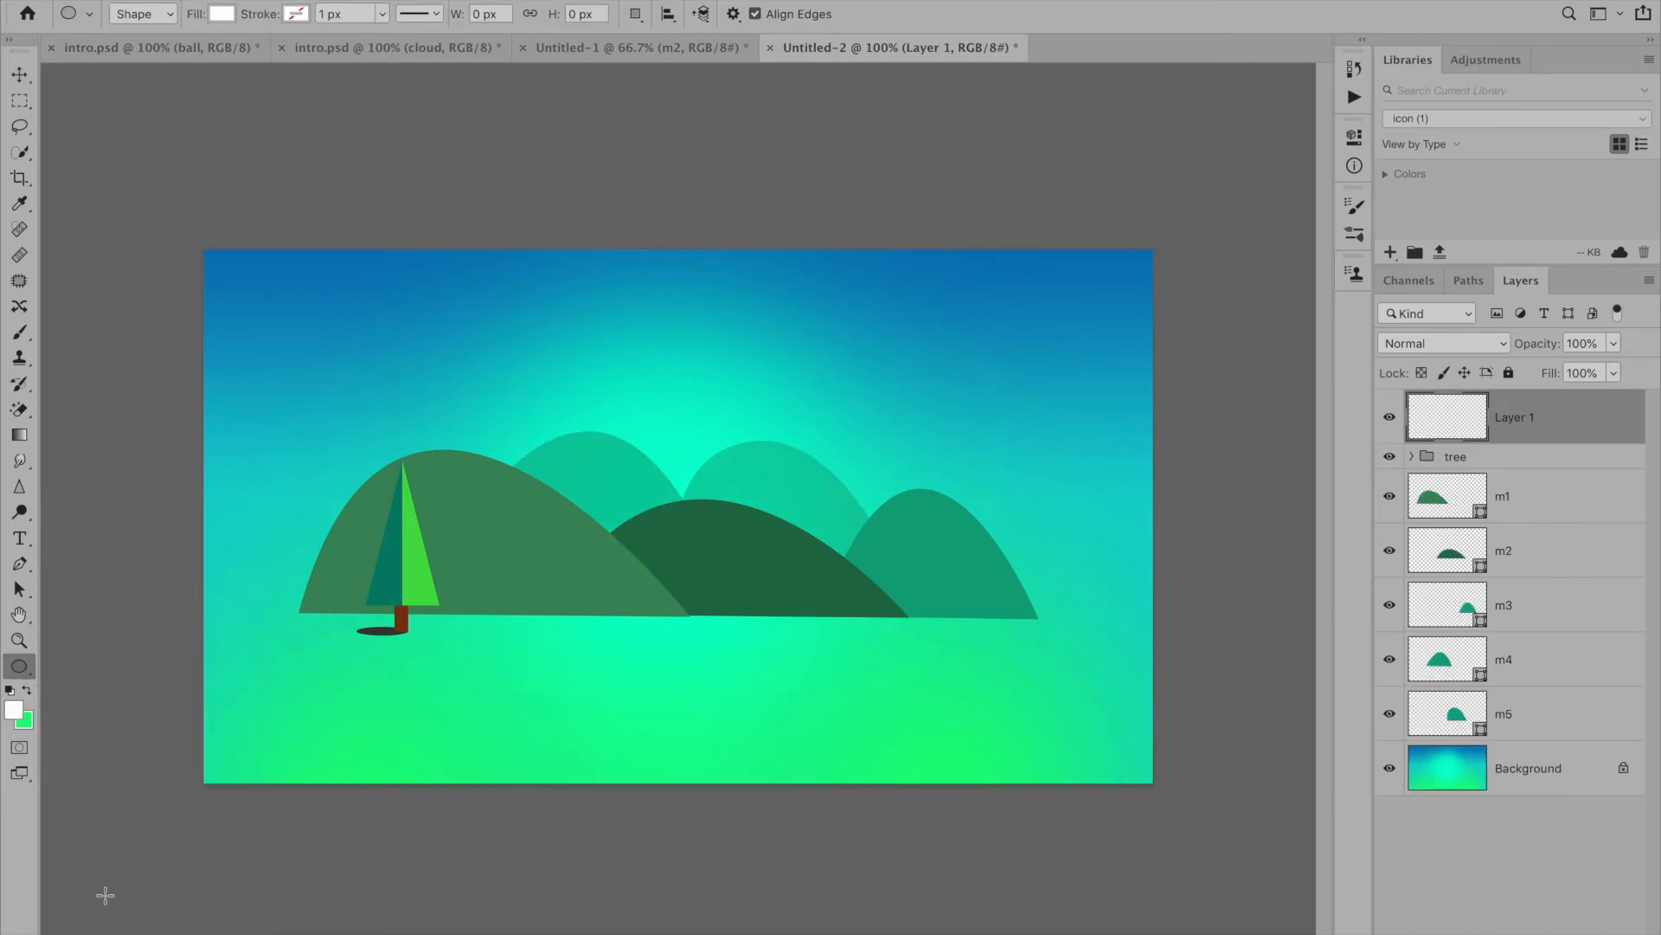
key("super+plus")
key("super+plus")
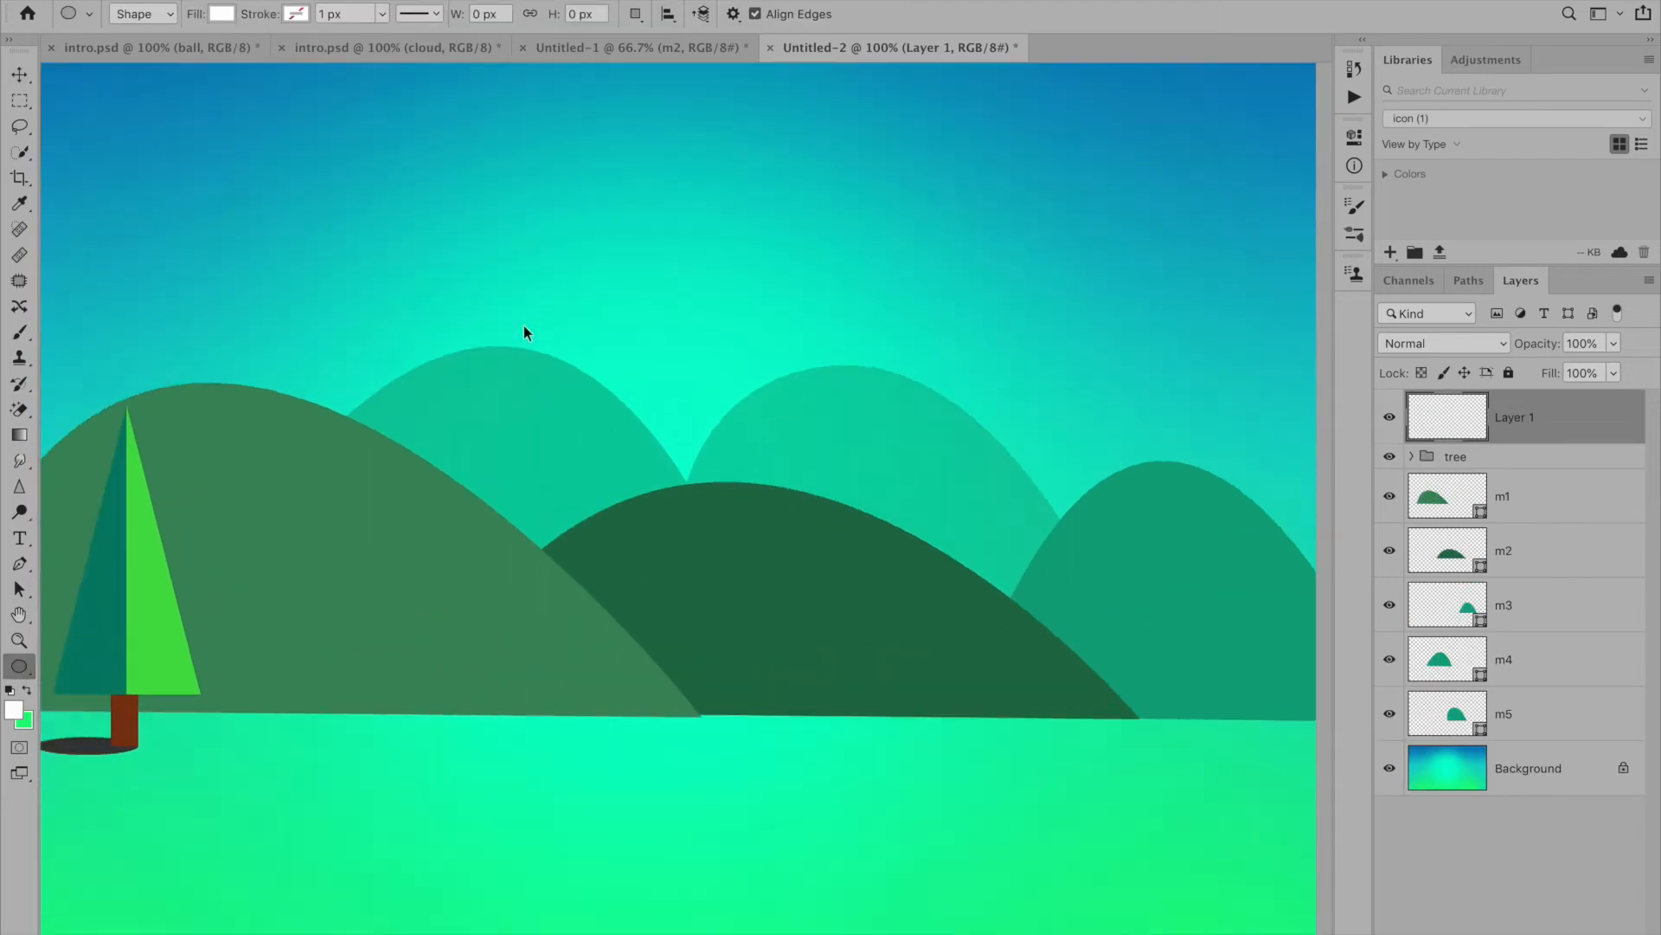
left_click_drag(450, 244, 736, 559)
key("super+minus")
left_click_drag(485, 411, 577, 482)
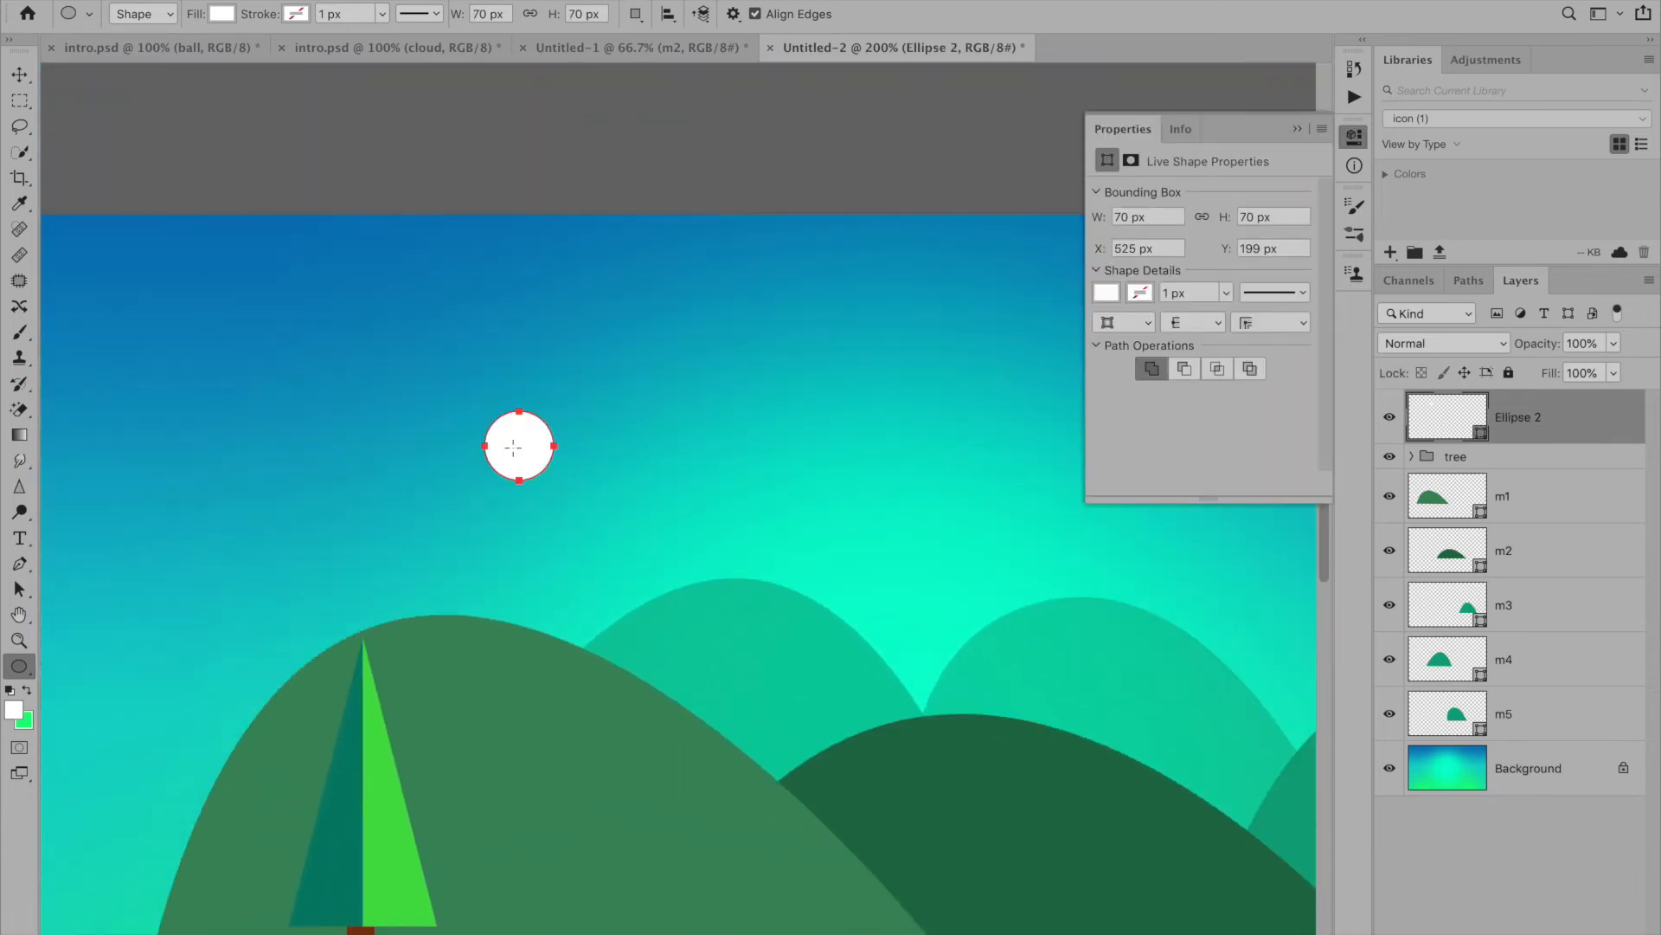
left_click_drag(513, 453, 566, 453)
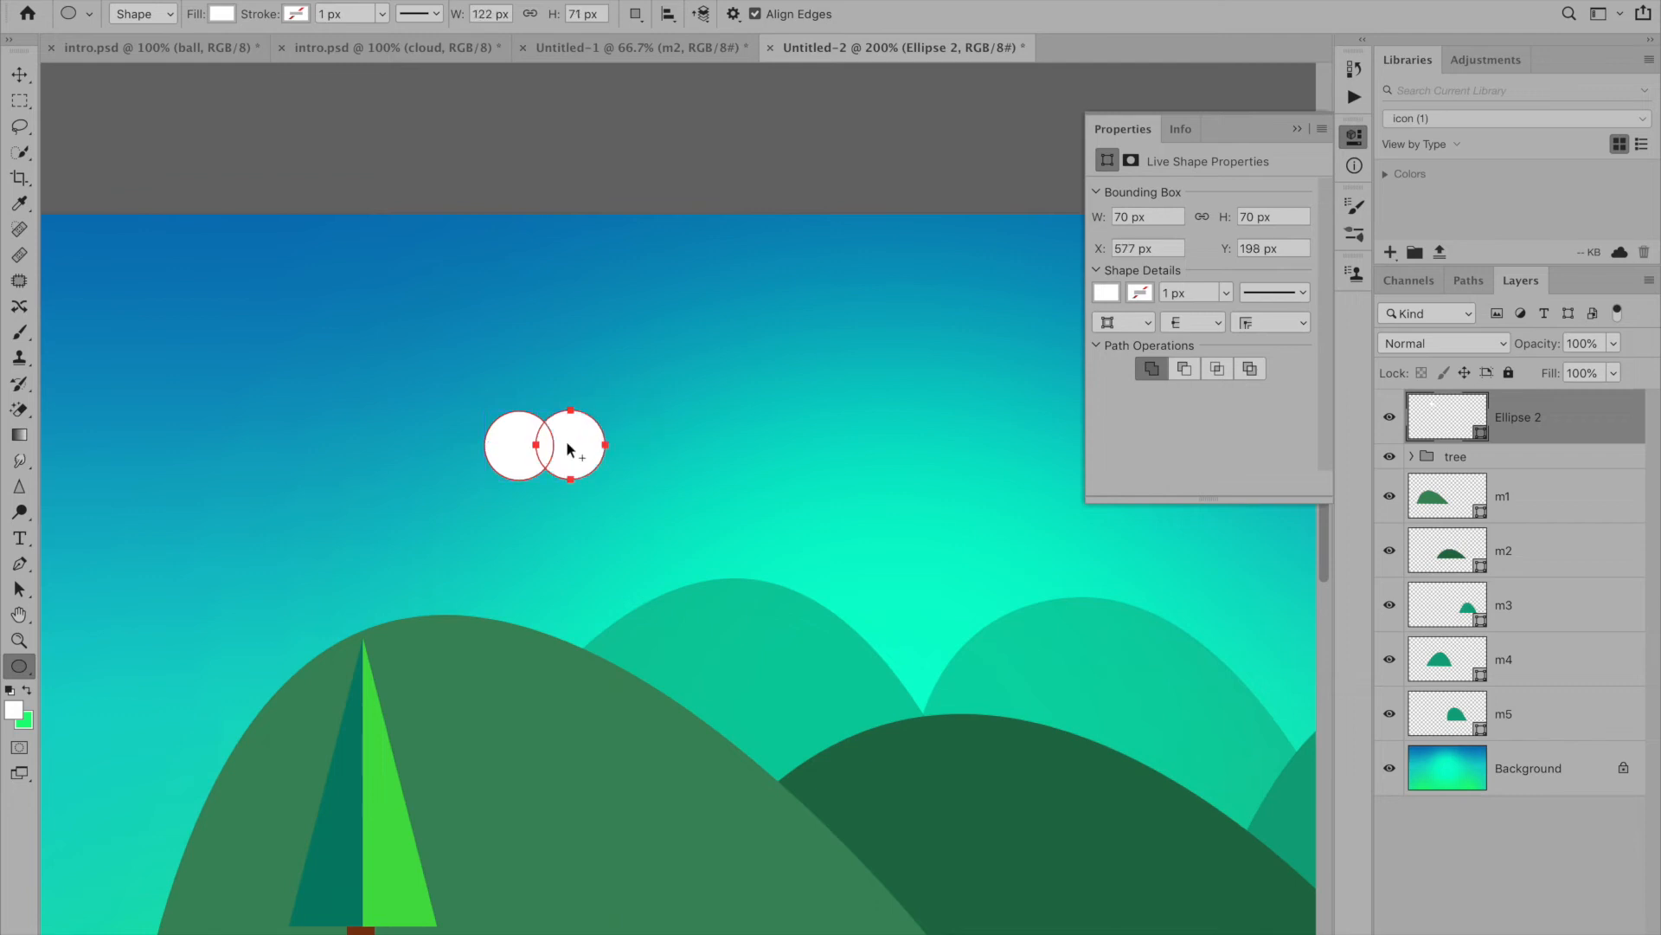
left_click_drag(575, 448, 546, 424)
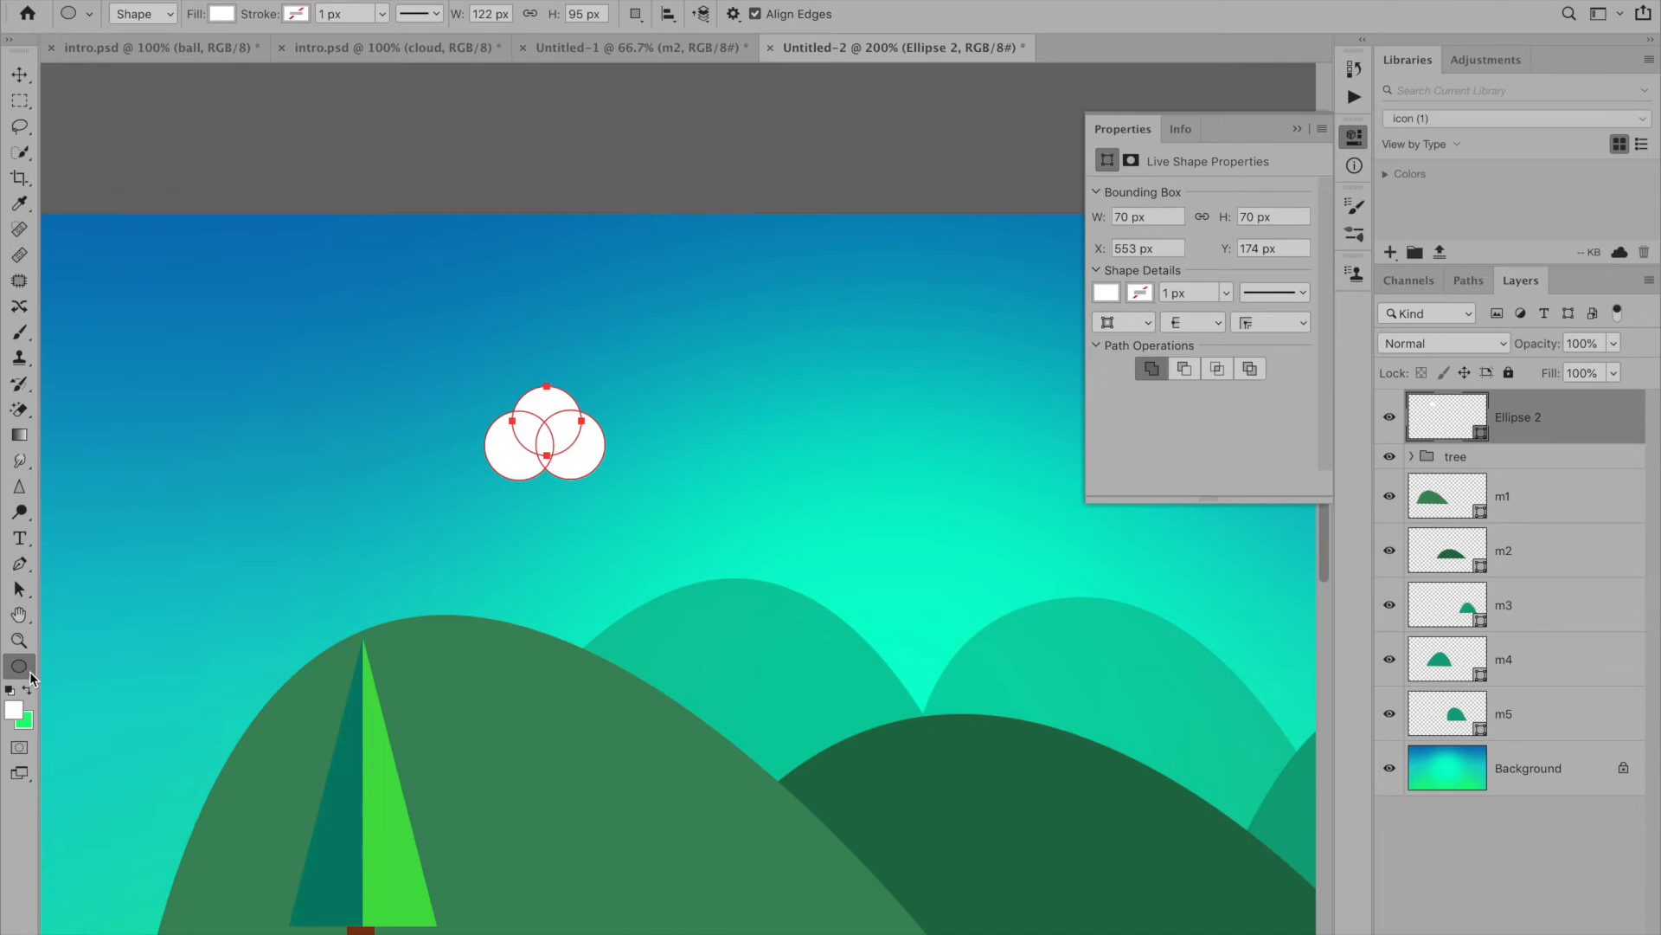
- Add a rounded rectangle with 10 px radius along the base of the circle cluster, using Combine Shapes to keep it on the same layer
right_click(29, 675)
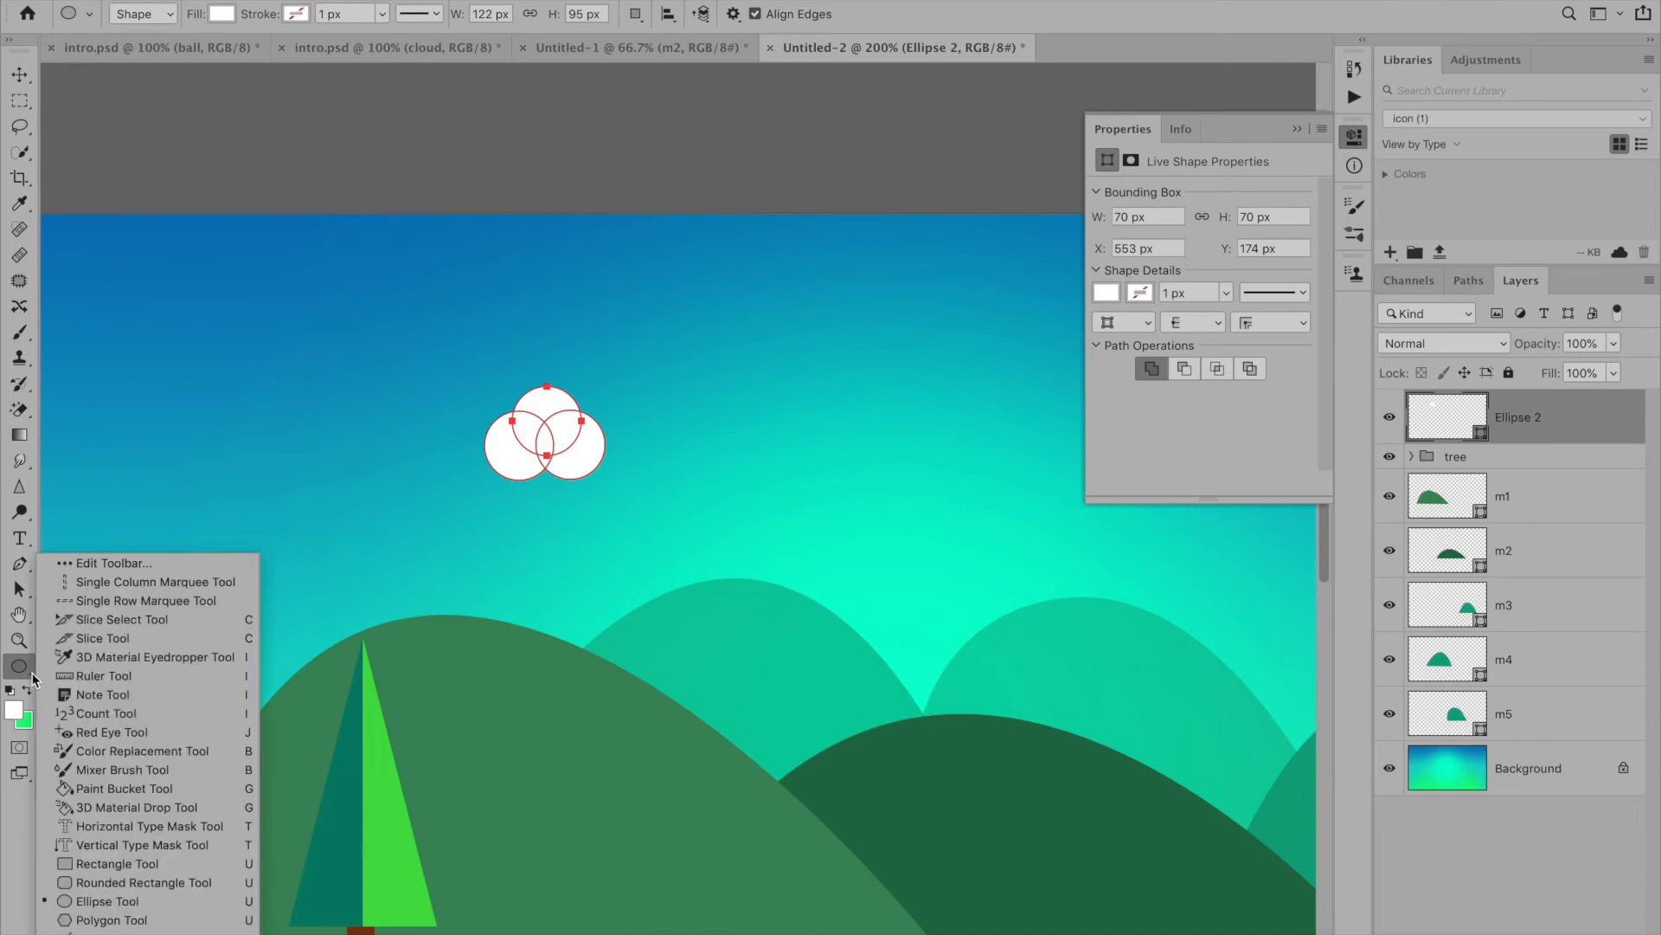
left_click(97, 881)
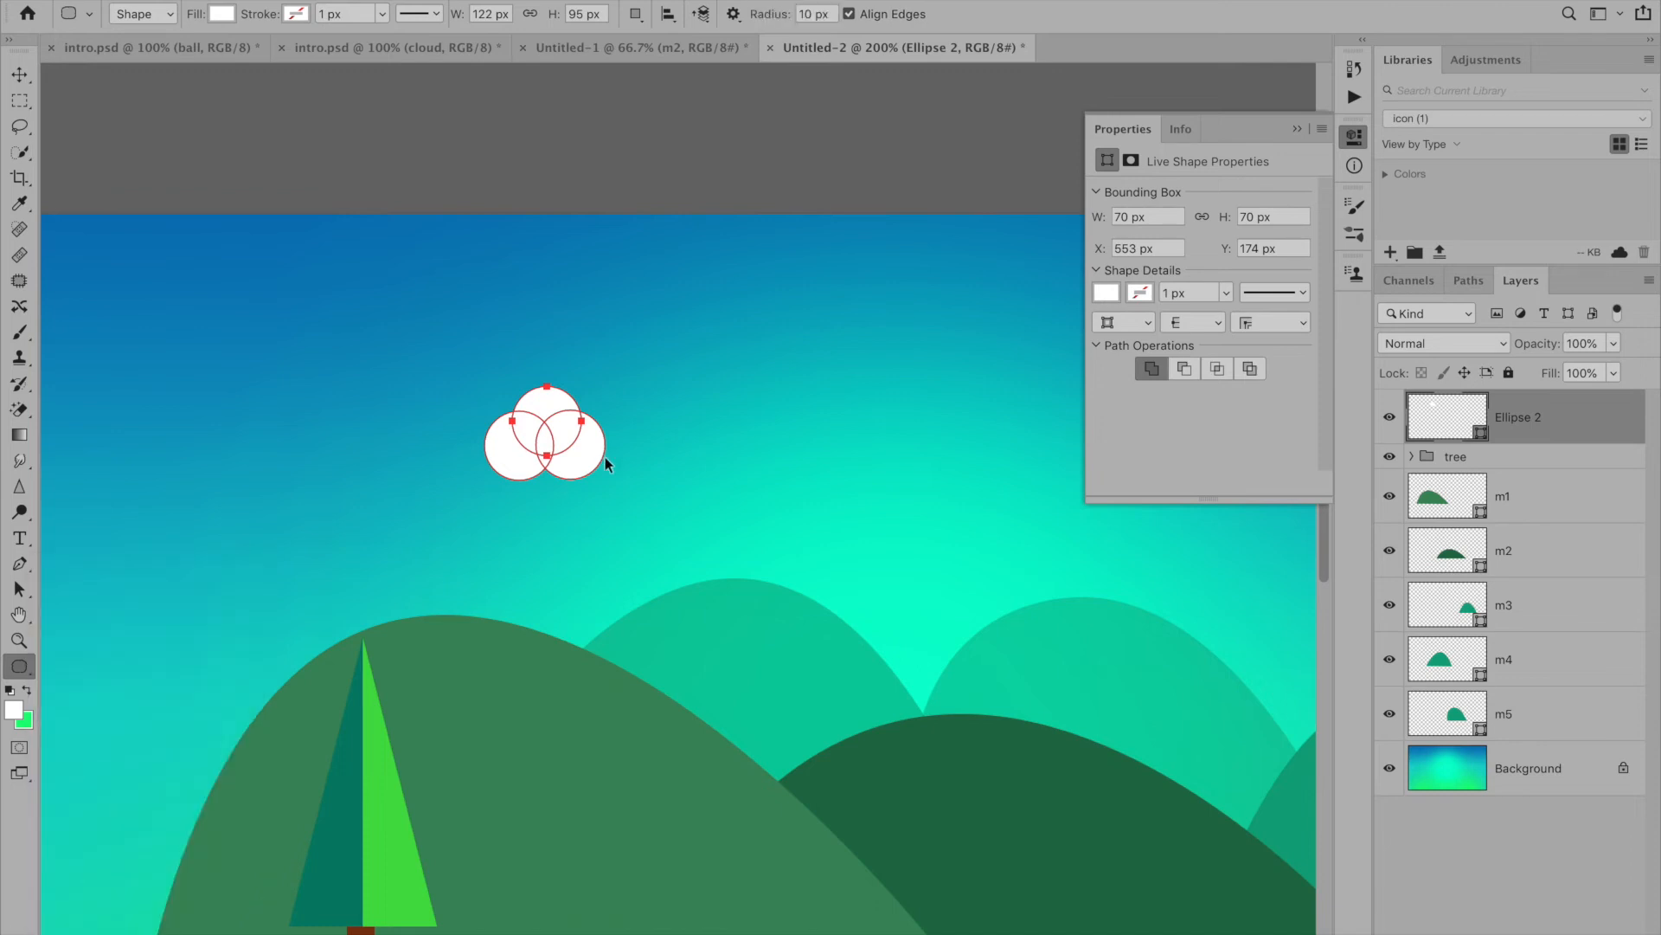
key("ctrl+plus")
key("ctrl+plus")
left_click_drag(456, 341, 557, 402)
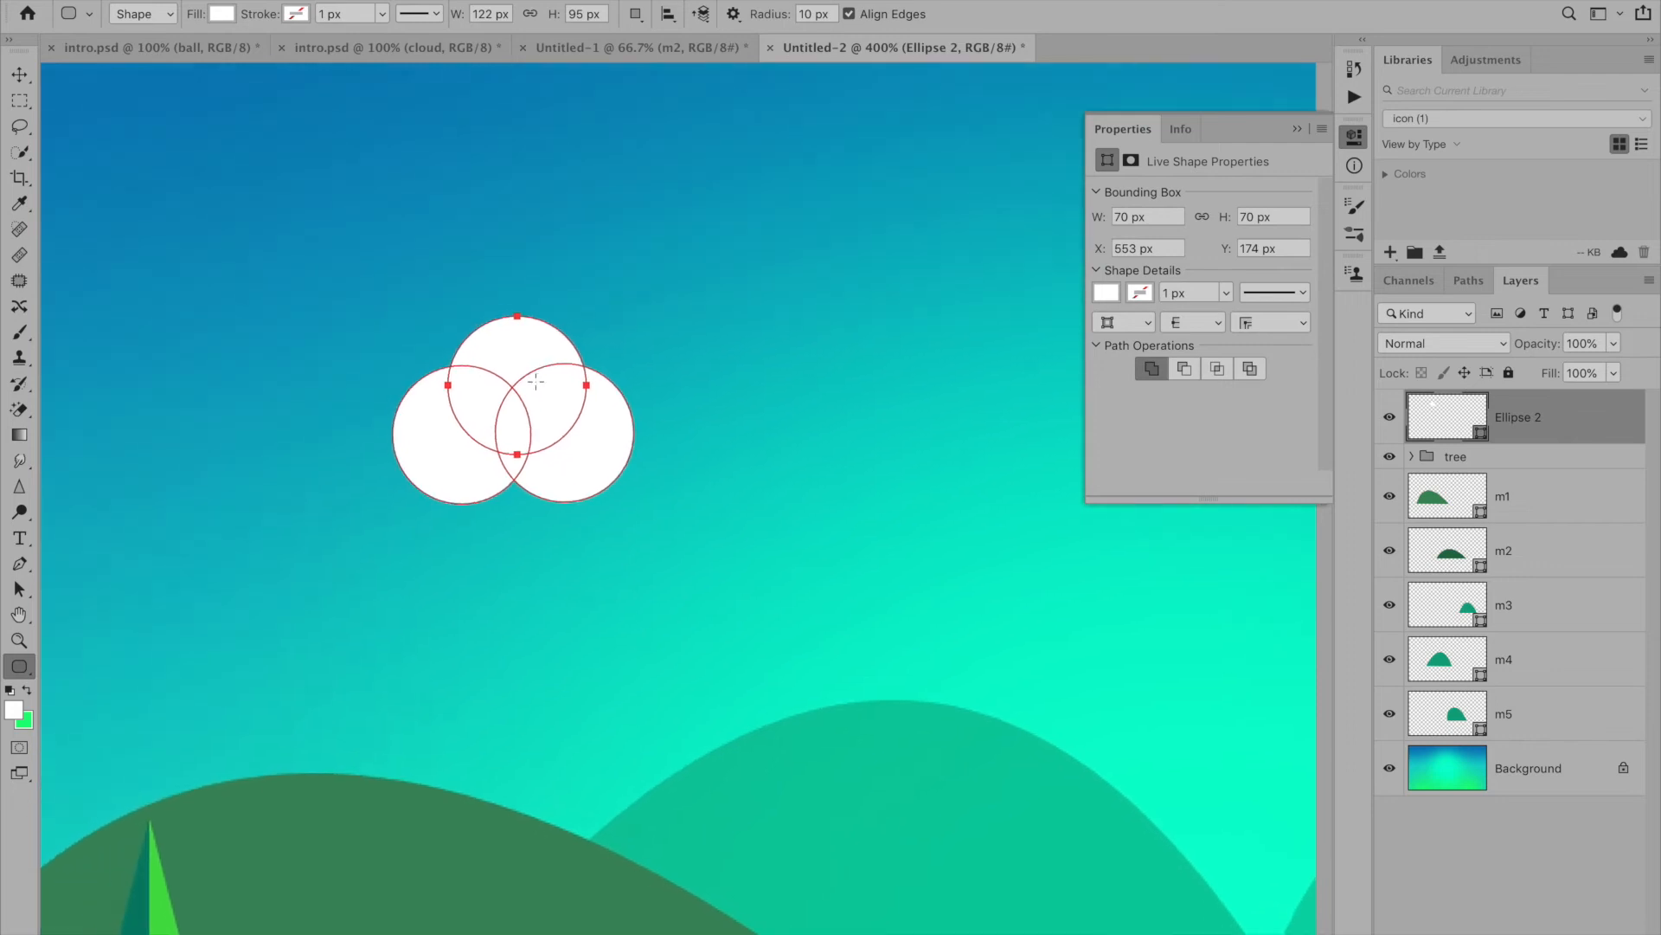
left_click(637, 16)
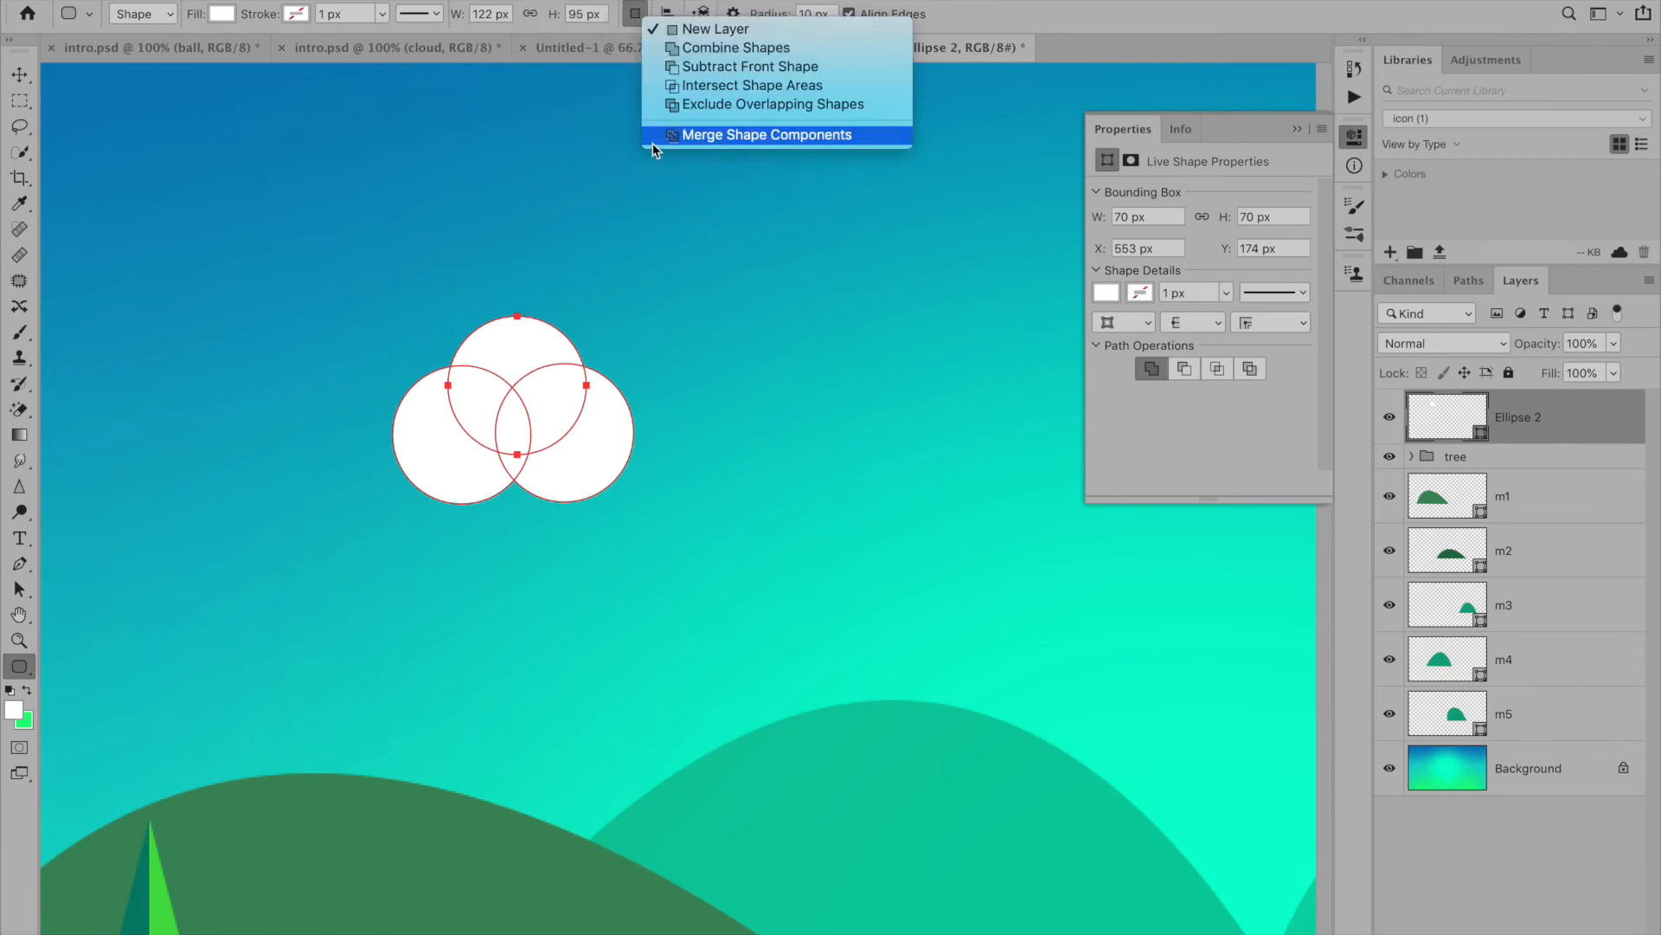
left_click(712, 50)
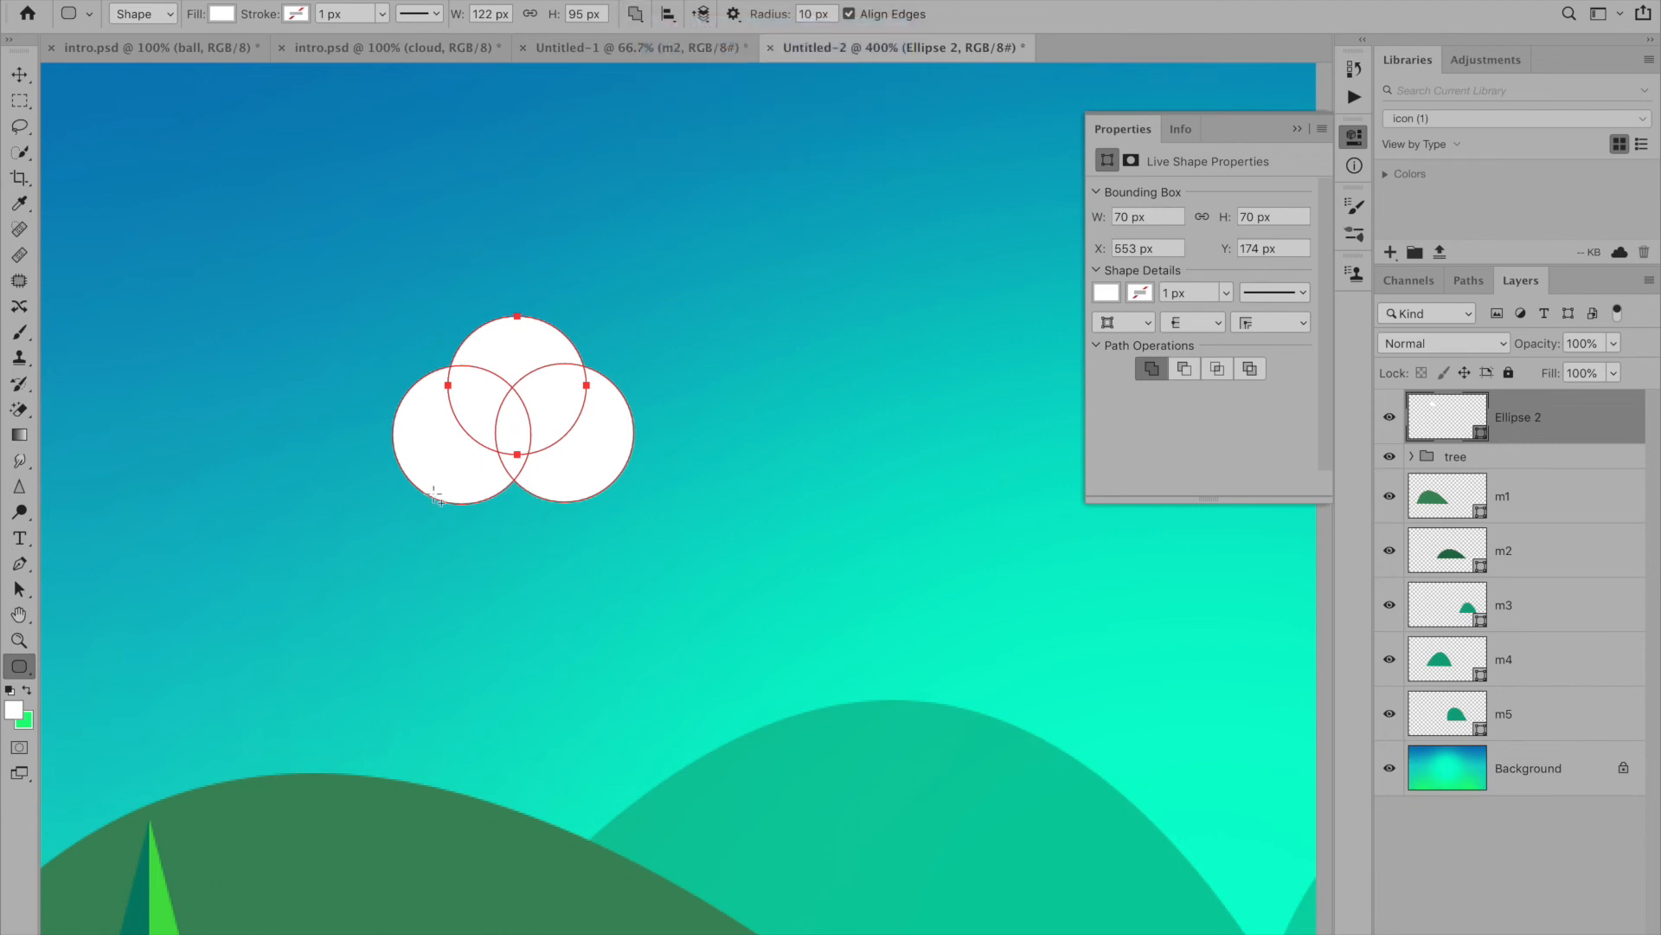
left_click_drag(432, 467, 587, 505)
- Spread the two lower circles outward with the Path Selection Tool until the flat-bottomed cloud is 132 px wide
key("a")
left_click(635, 481)
left_click(611, 481)
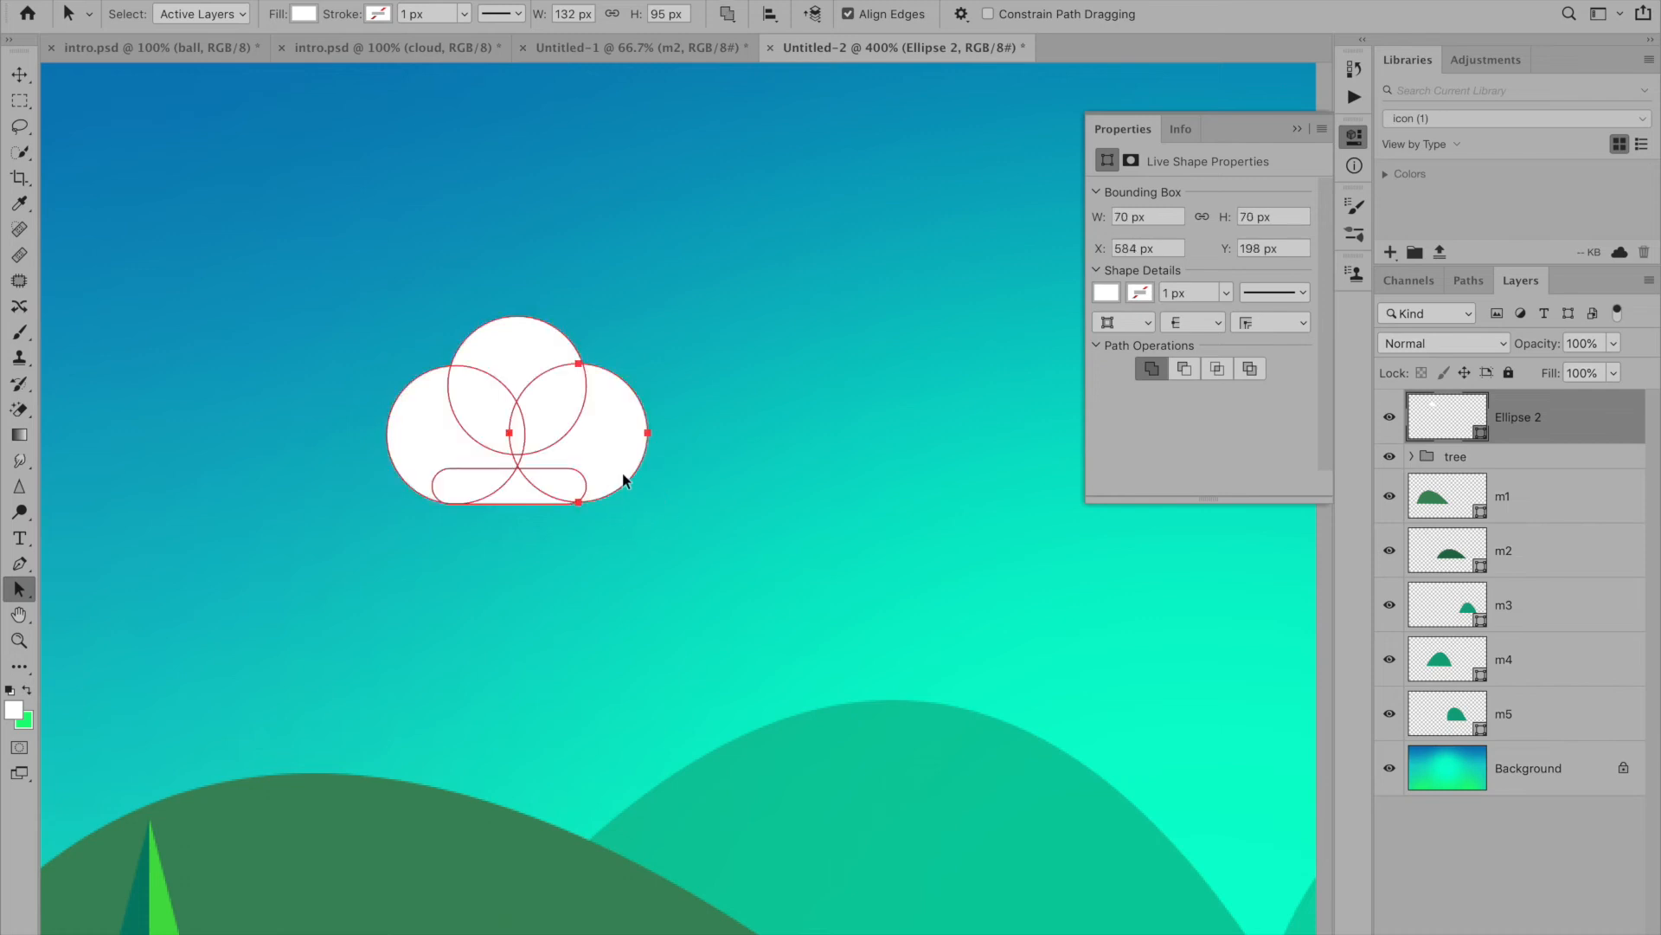
key("Down")
left_click(651, 517)
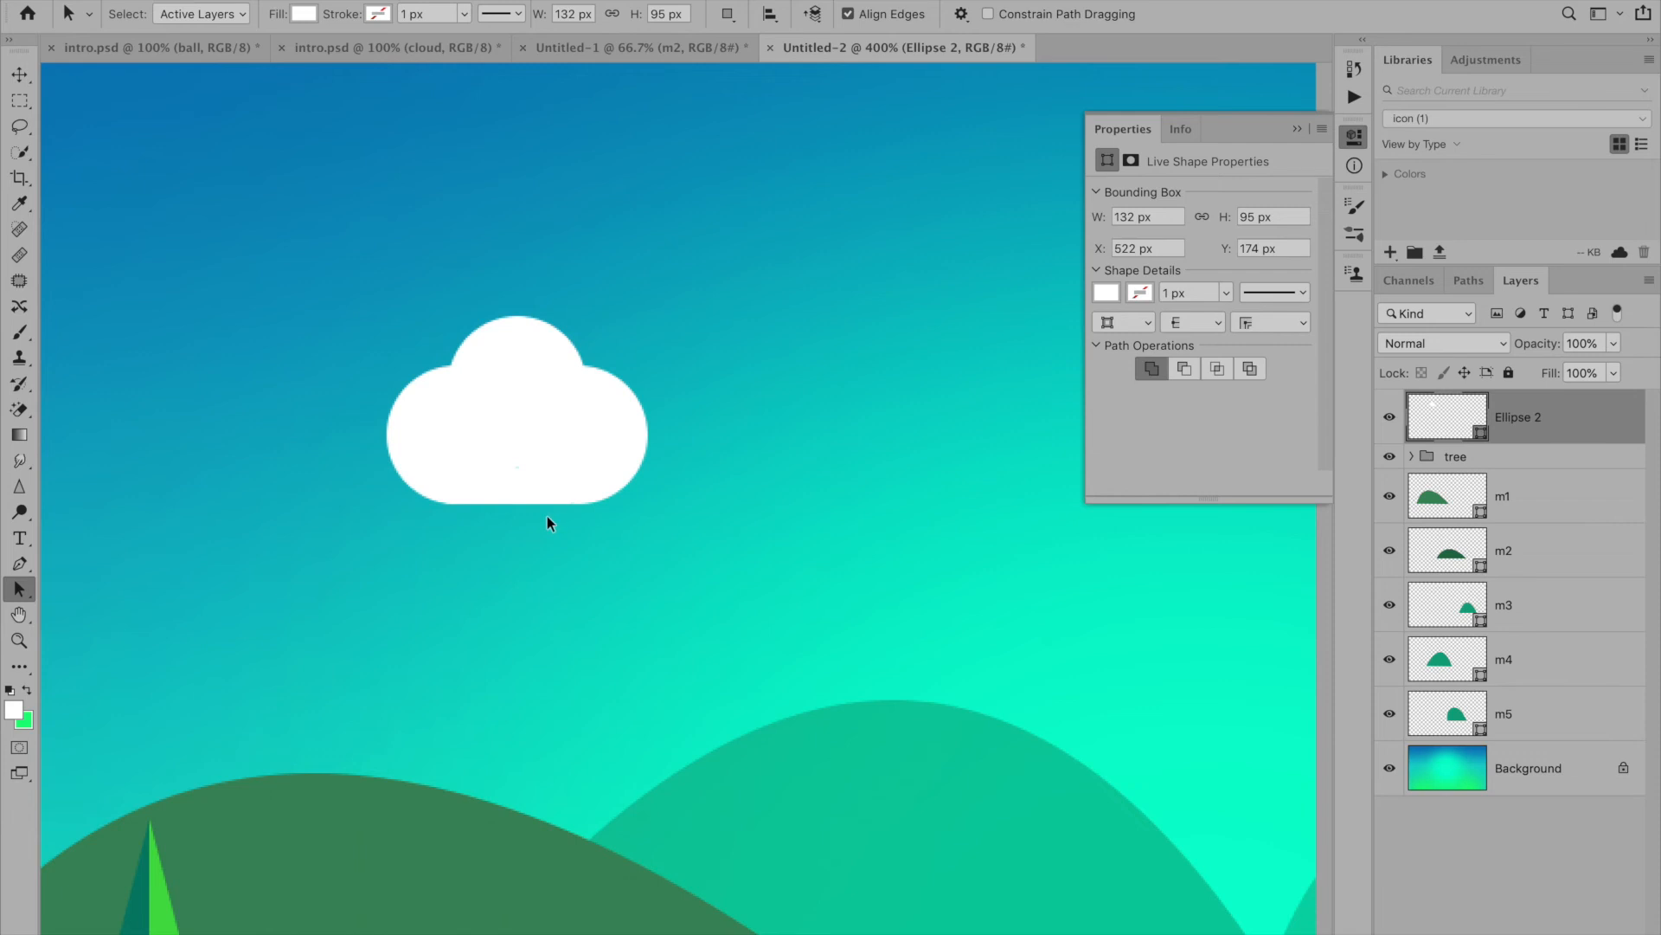
- Rename the white cloud's shape layer as cloud
key("super+minus")
key("super+minus")
key("super+minus")
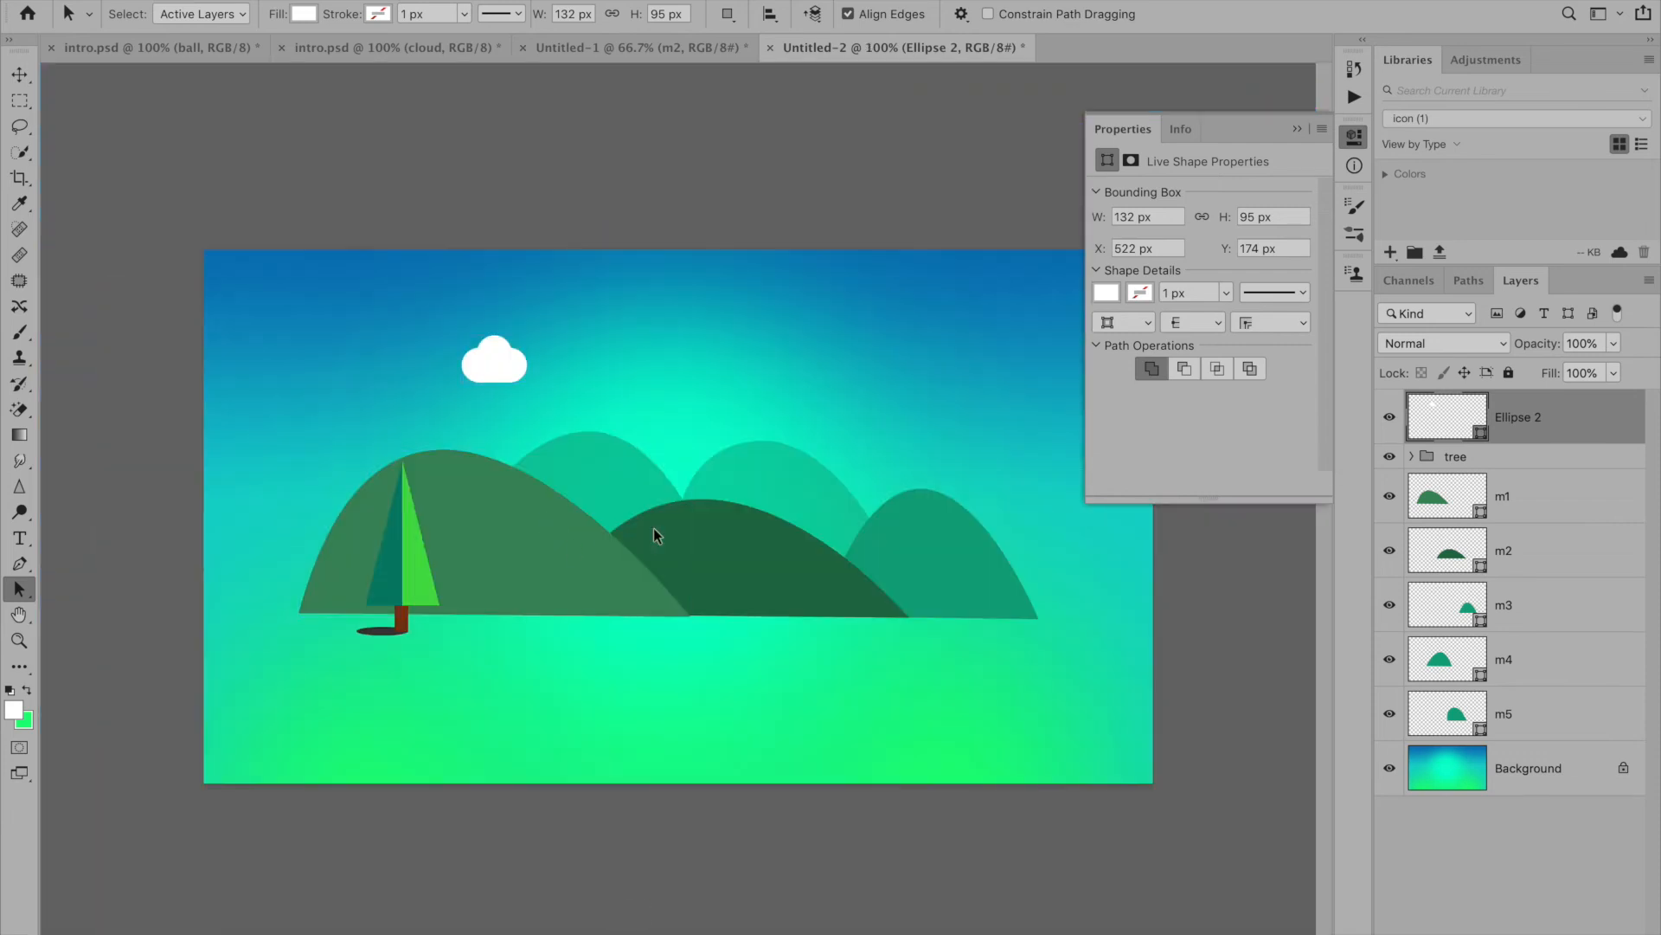
left_click(1390, 419)
left_click(1389, 419)
double_click(1518, 418)
type("cloud")
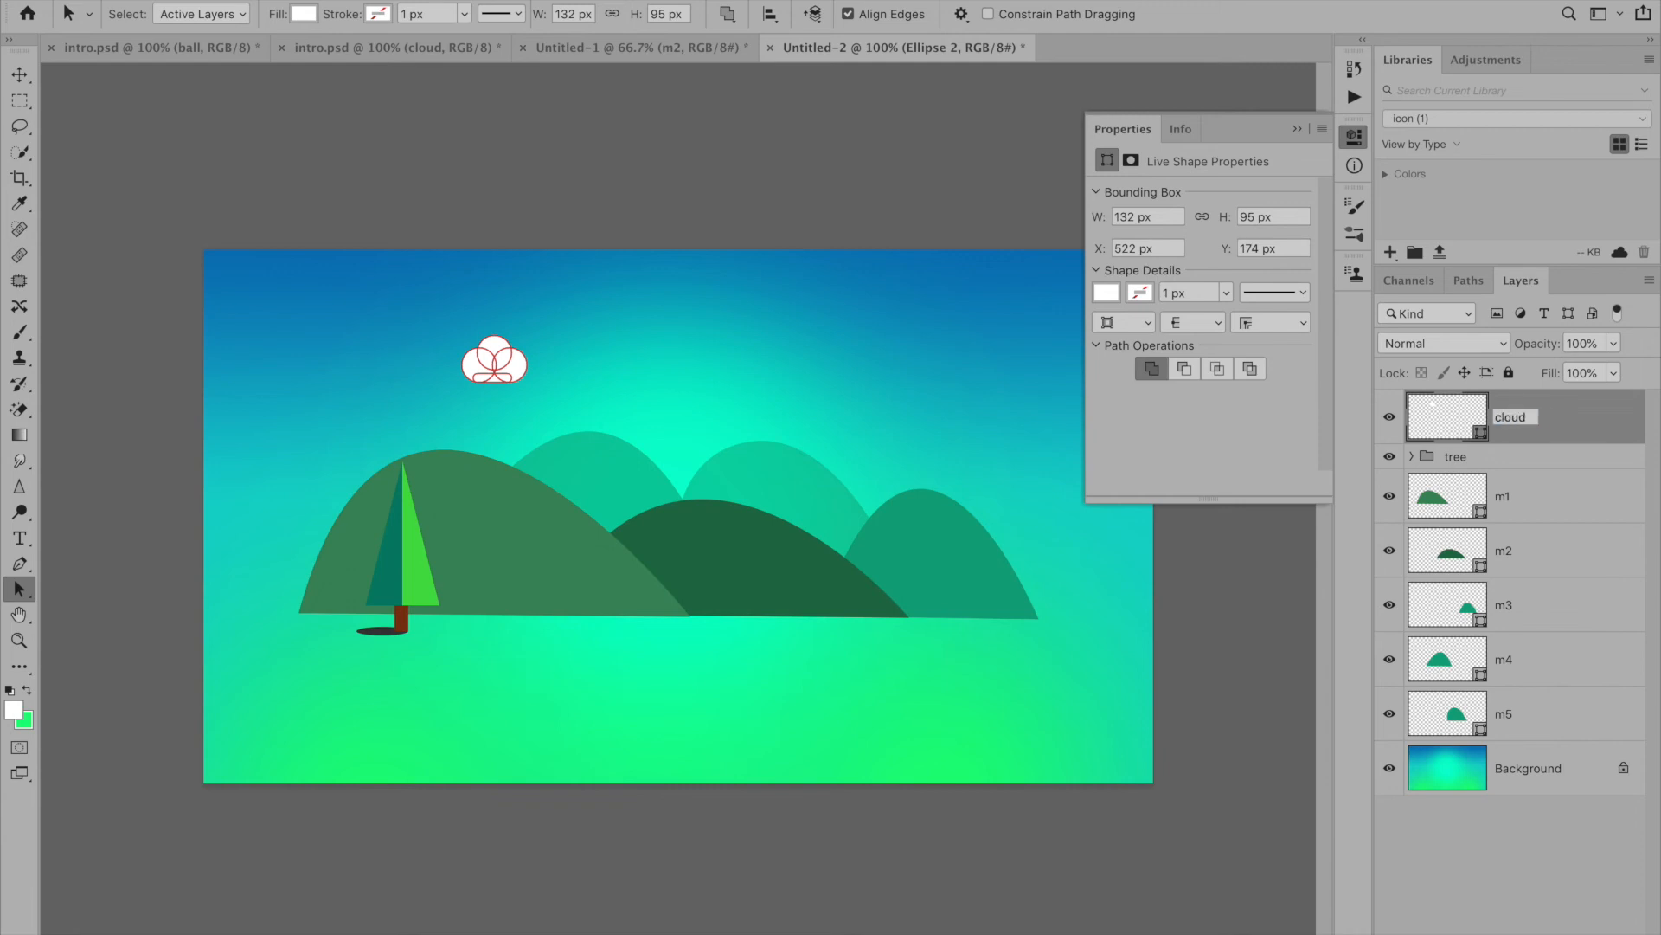
key("Return")
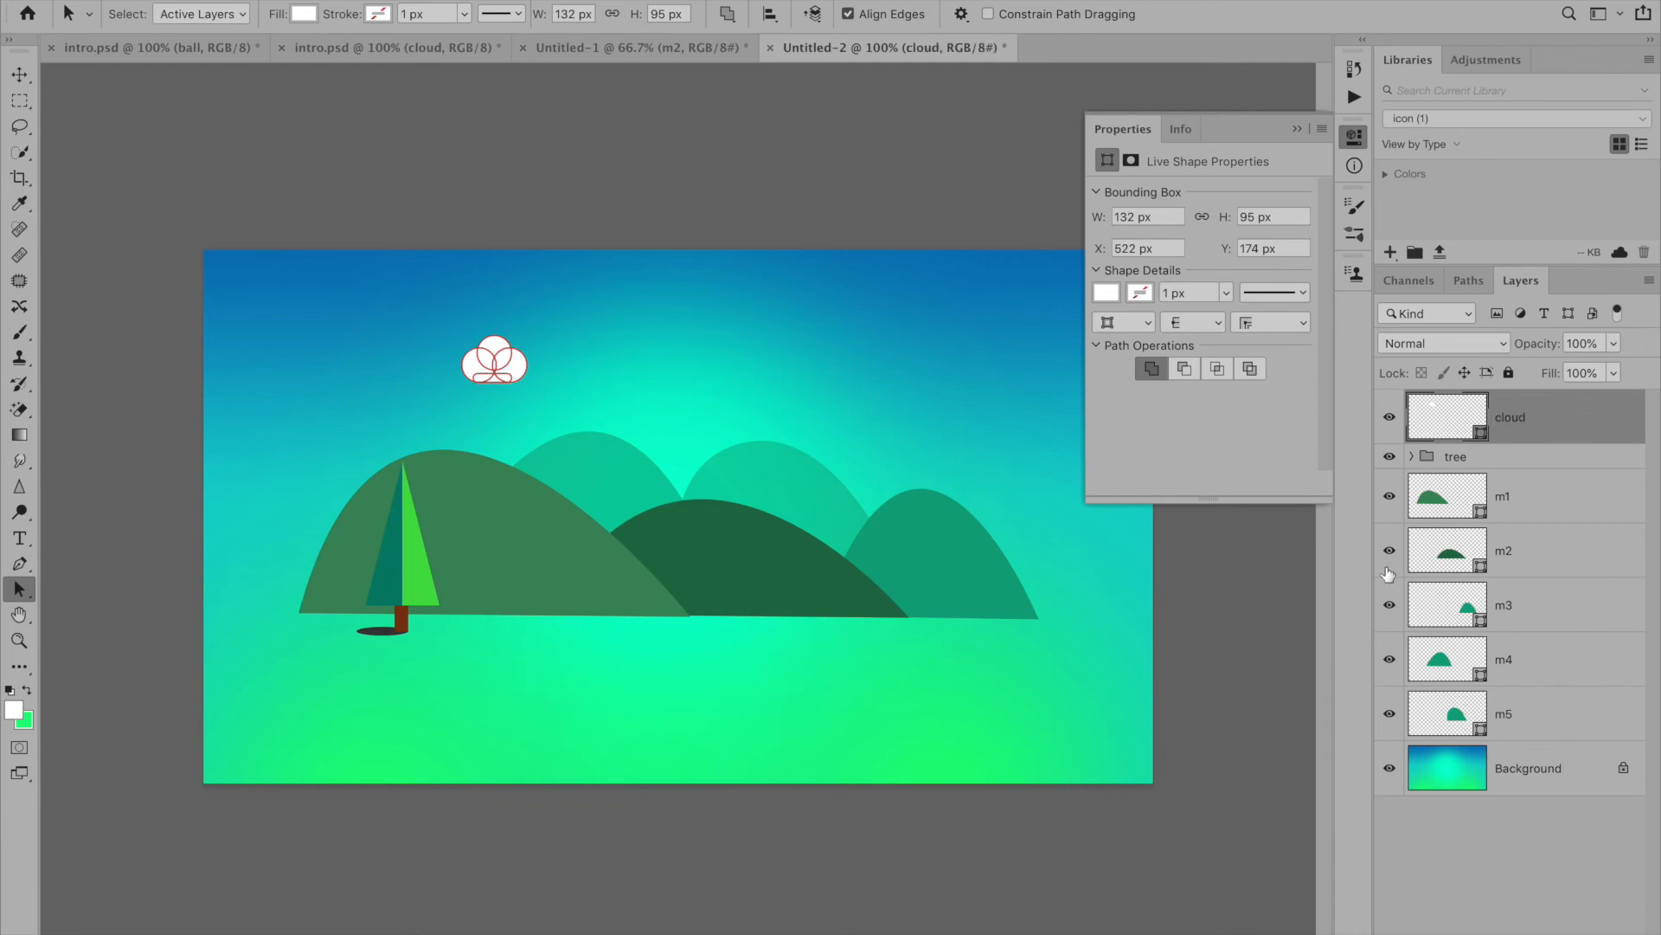
- Enlarge the cloud to about 169 × 122 px with Free Transform and lower its layer opacity to 55%
left_click(1568, 500)
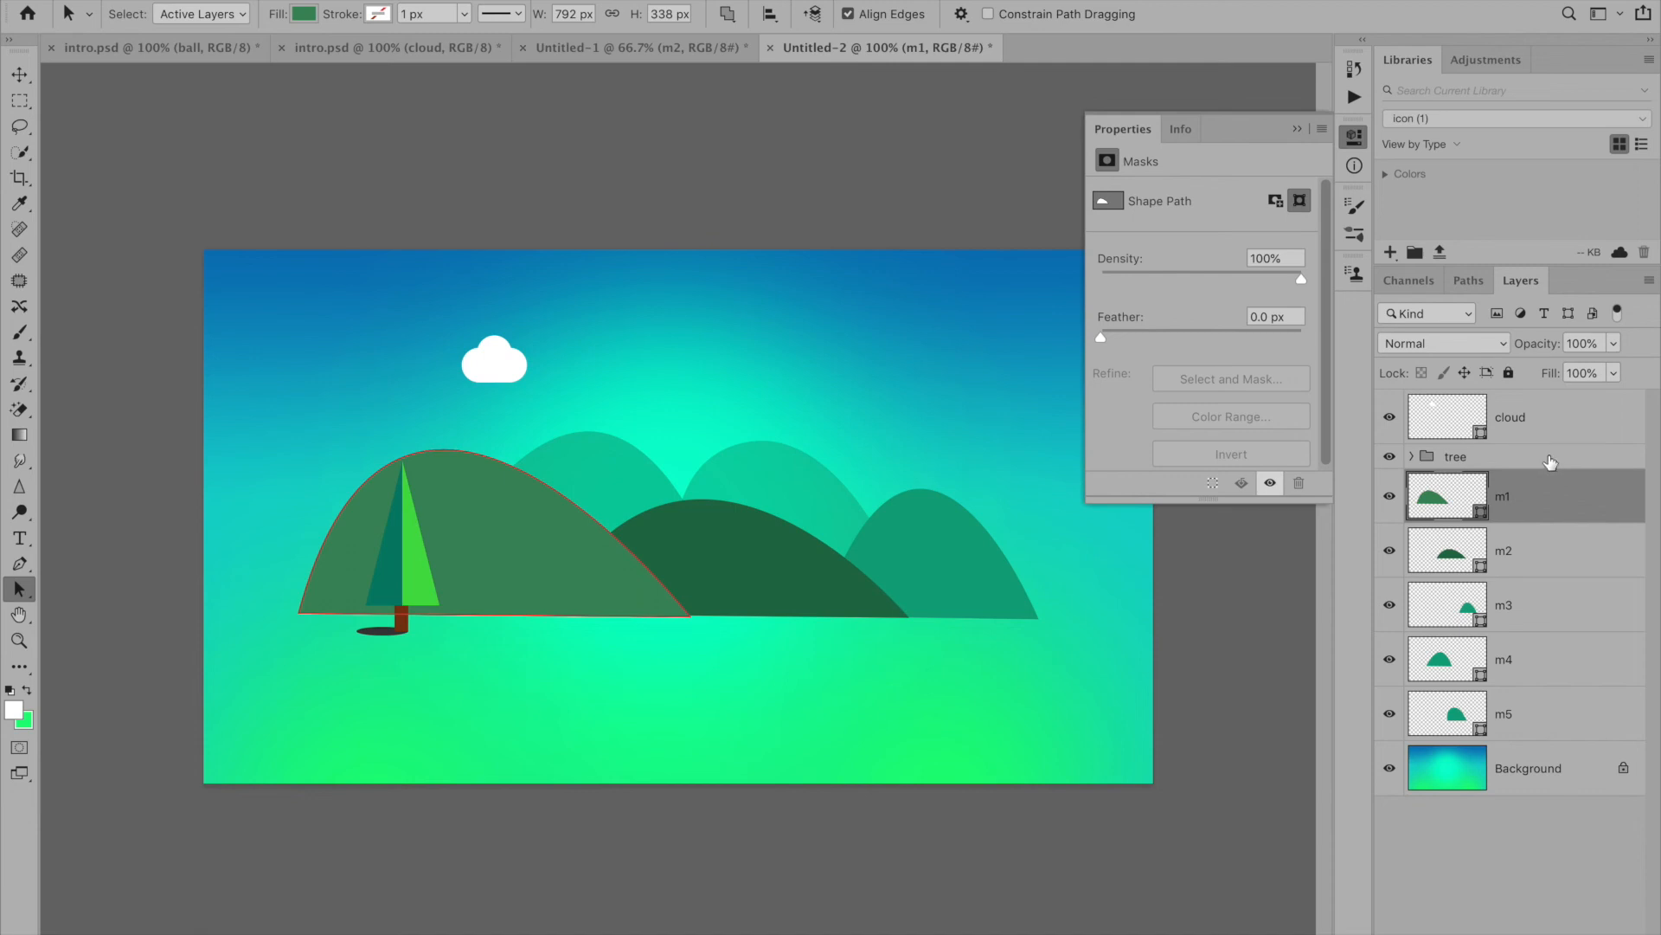
left_click(1549, 422)
key("ctrl+t")
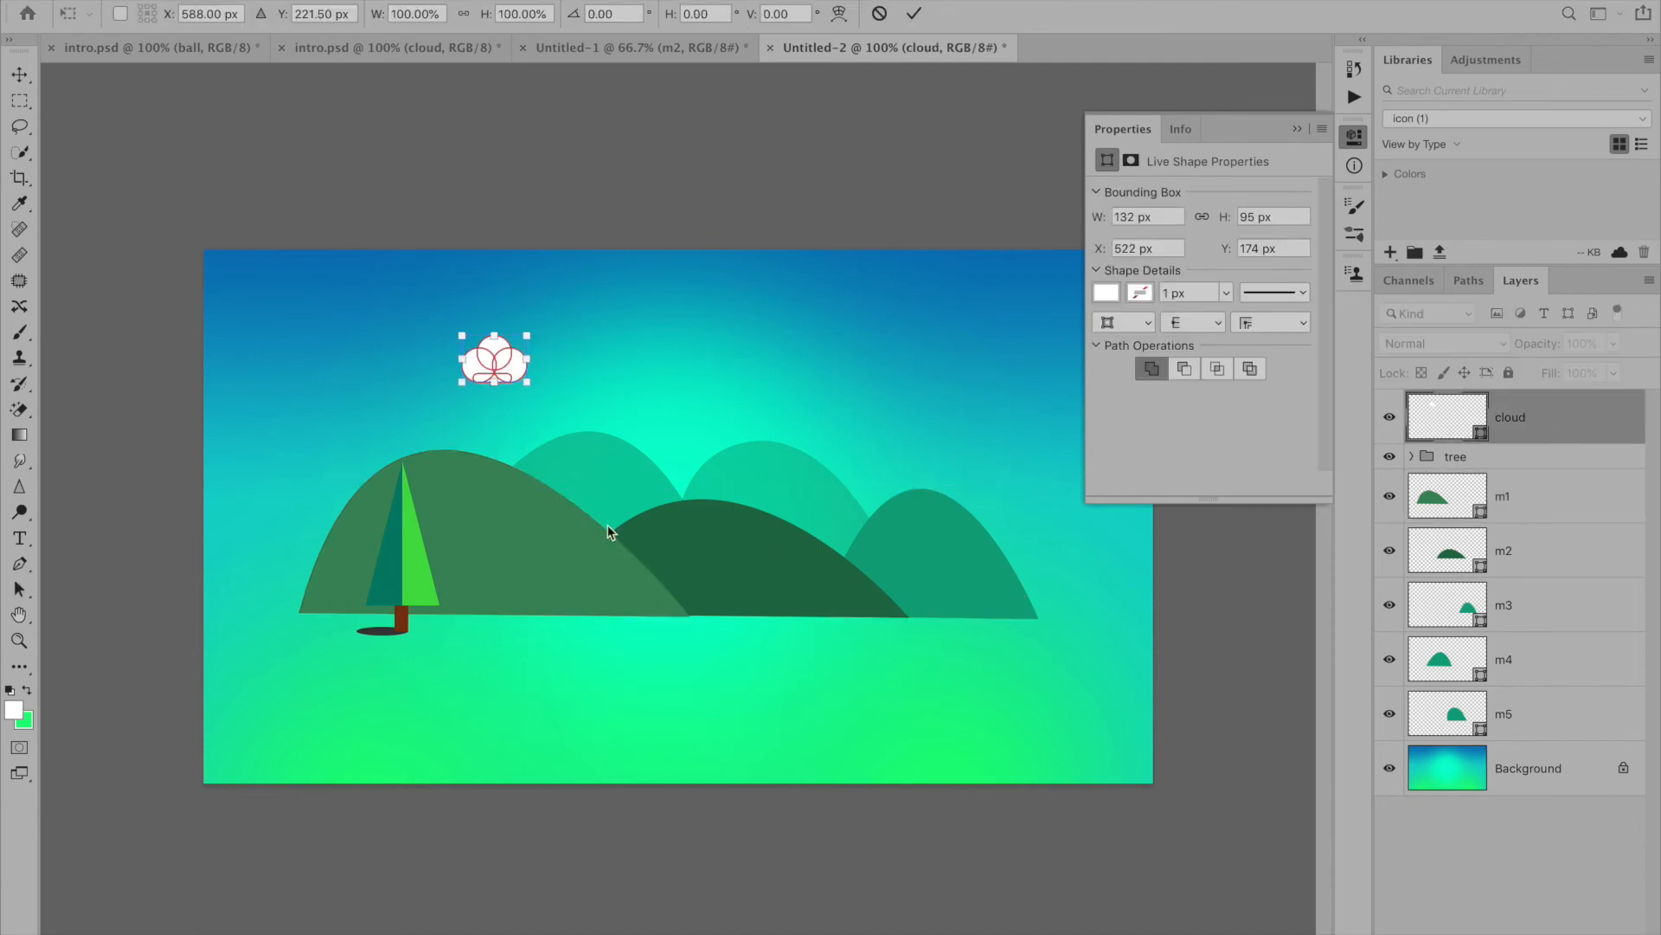
left_click_drag(526, 336, 545, 324)
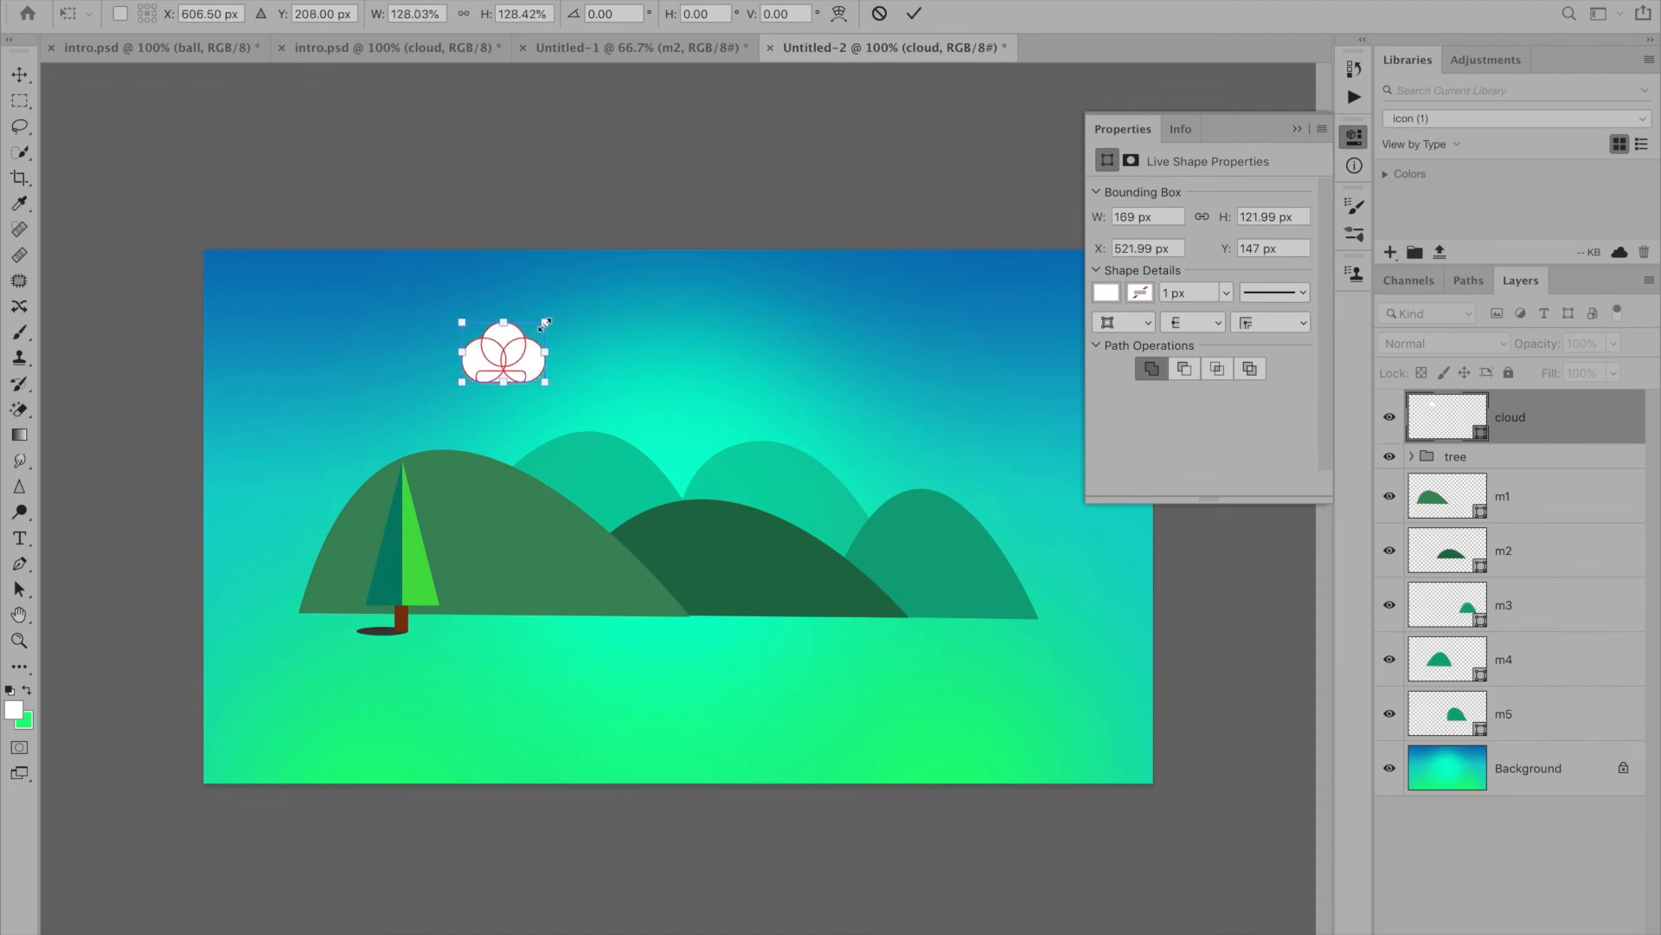
key("Return")
key("a")
left_click(527, 409)
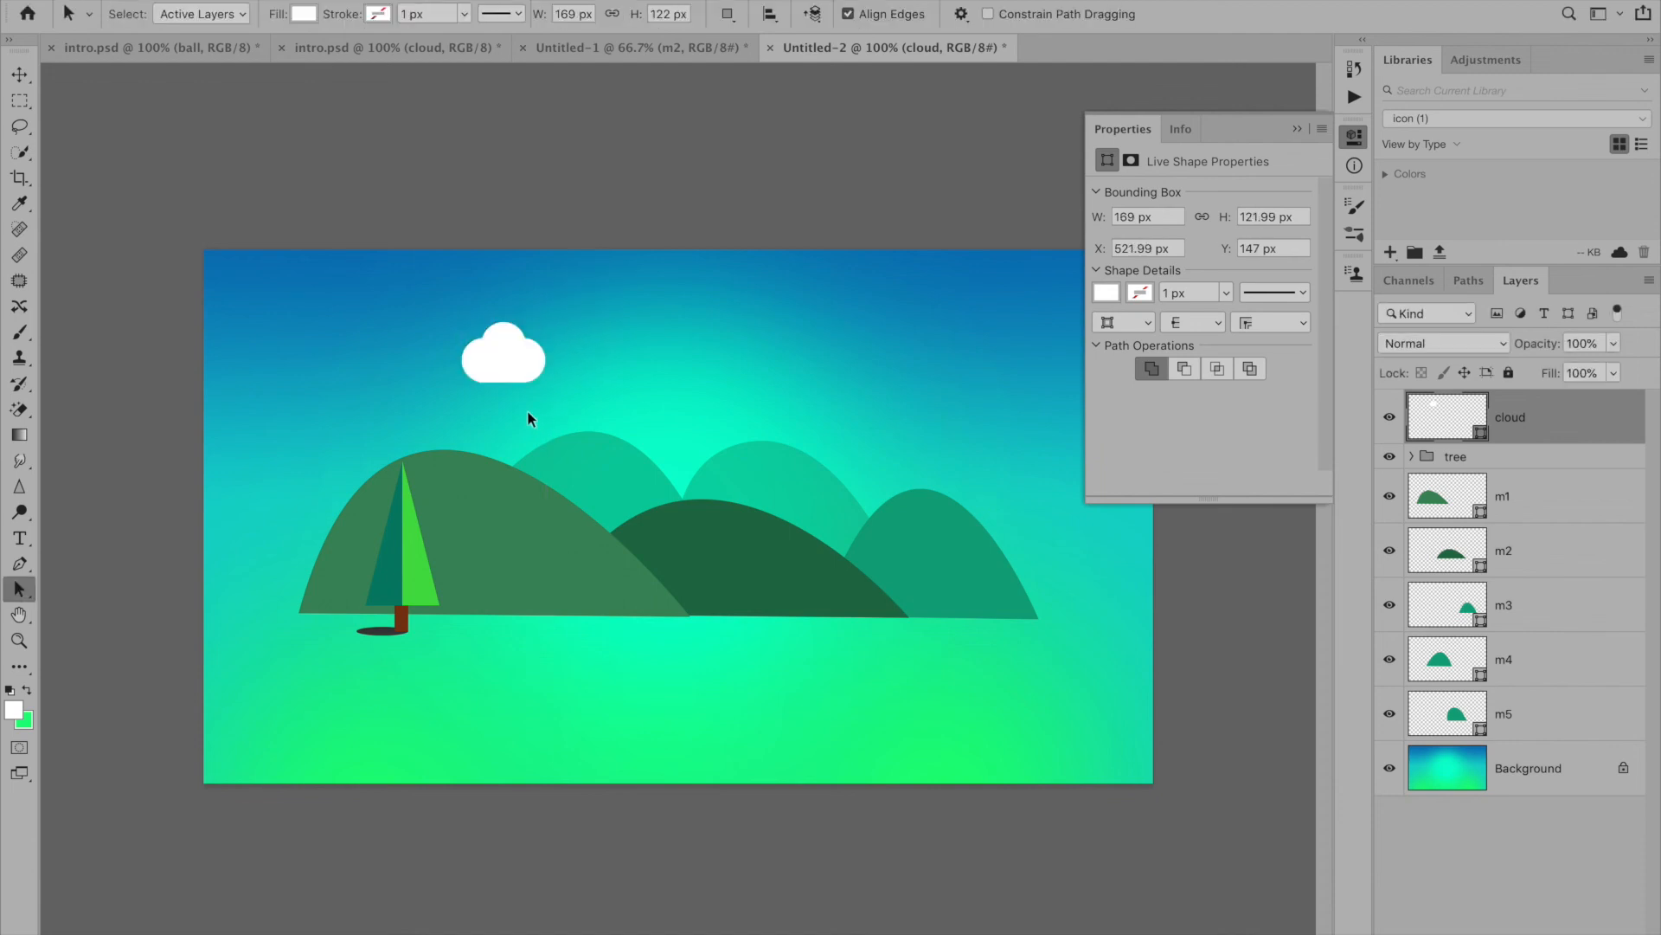
left_click_drag(1613, 344, 1564, 437)
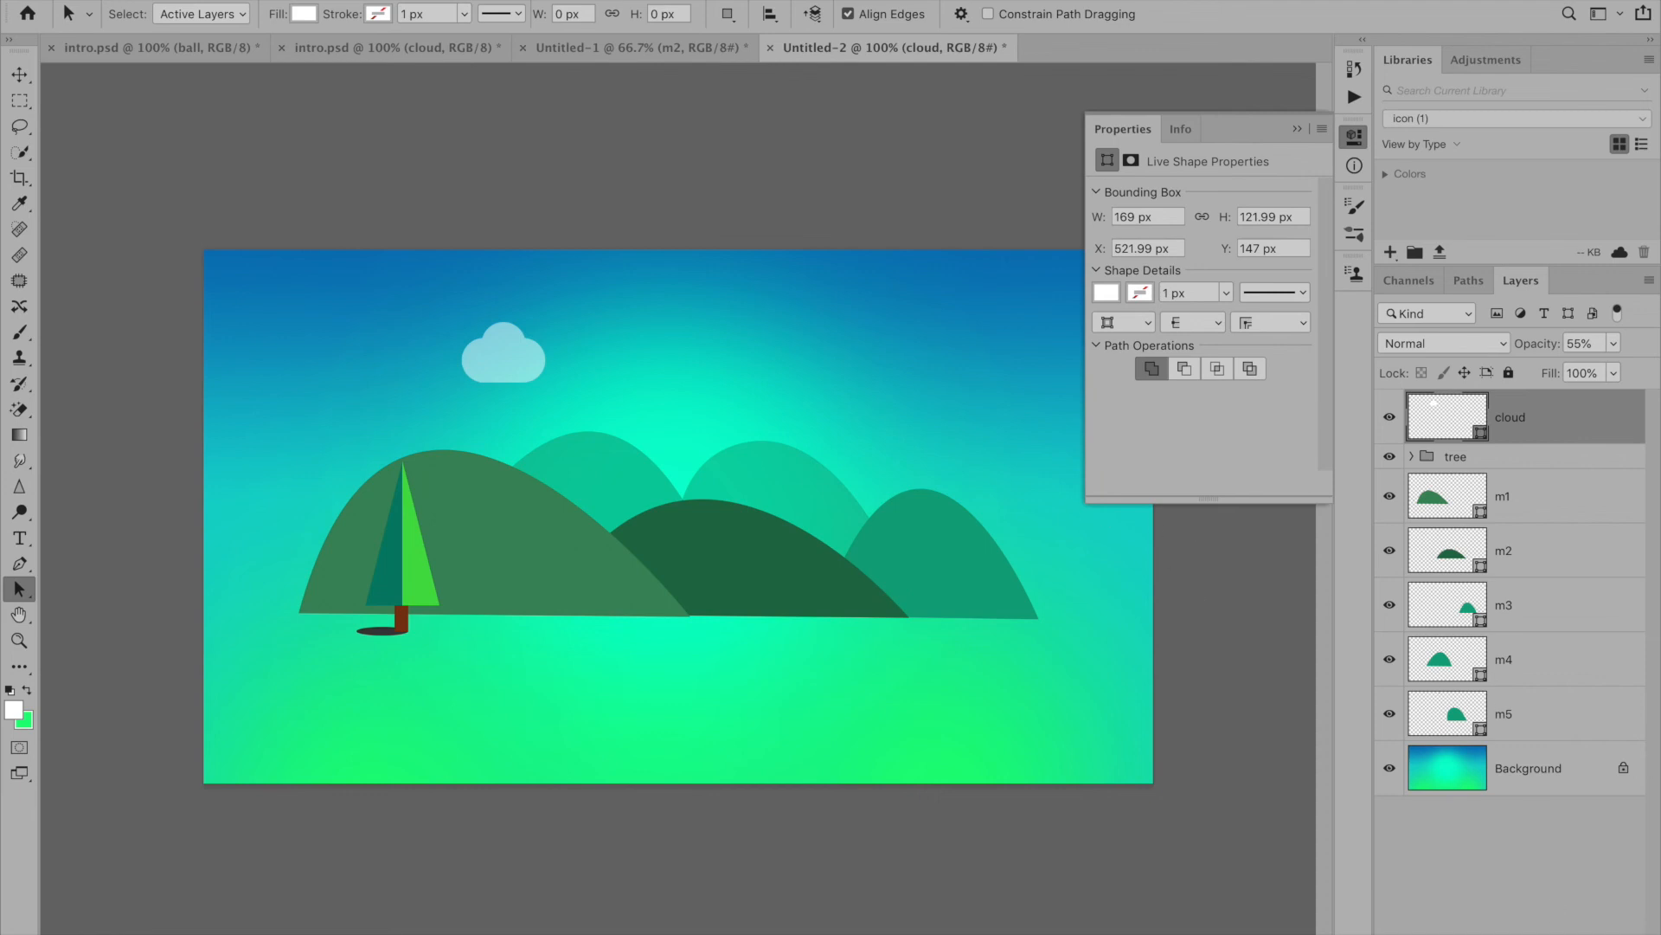
- Draw a white 140 px circle on a new layer in the sky to the right of the cloud with the Ellipse Tool
key("ctrl+shift+alt+n")
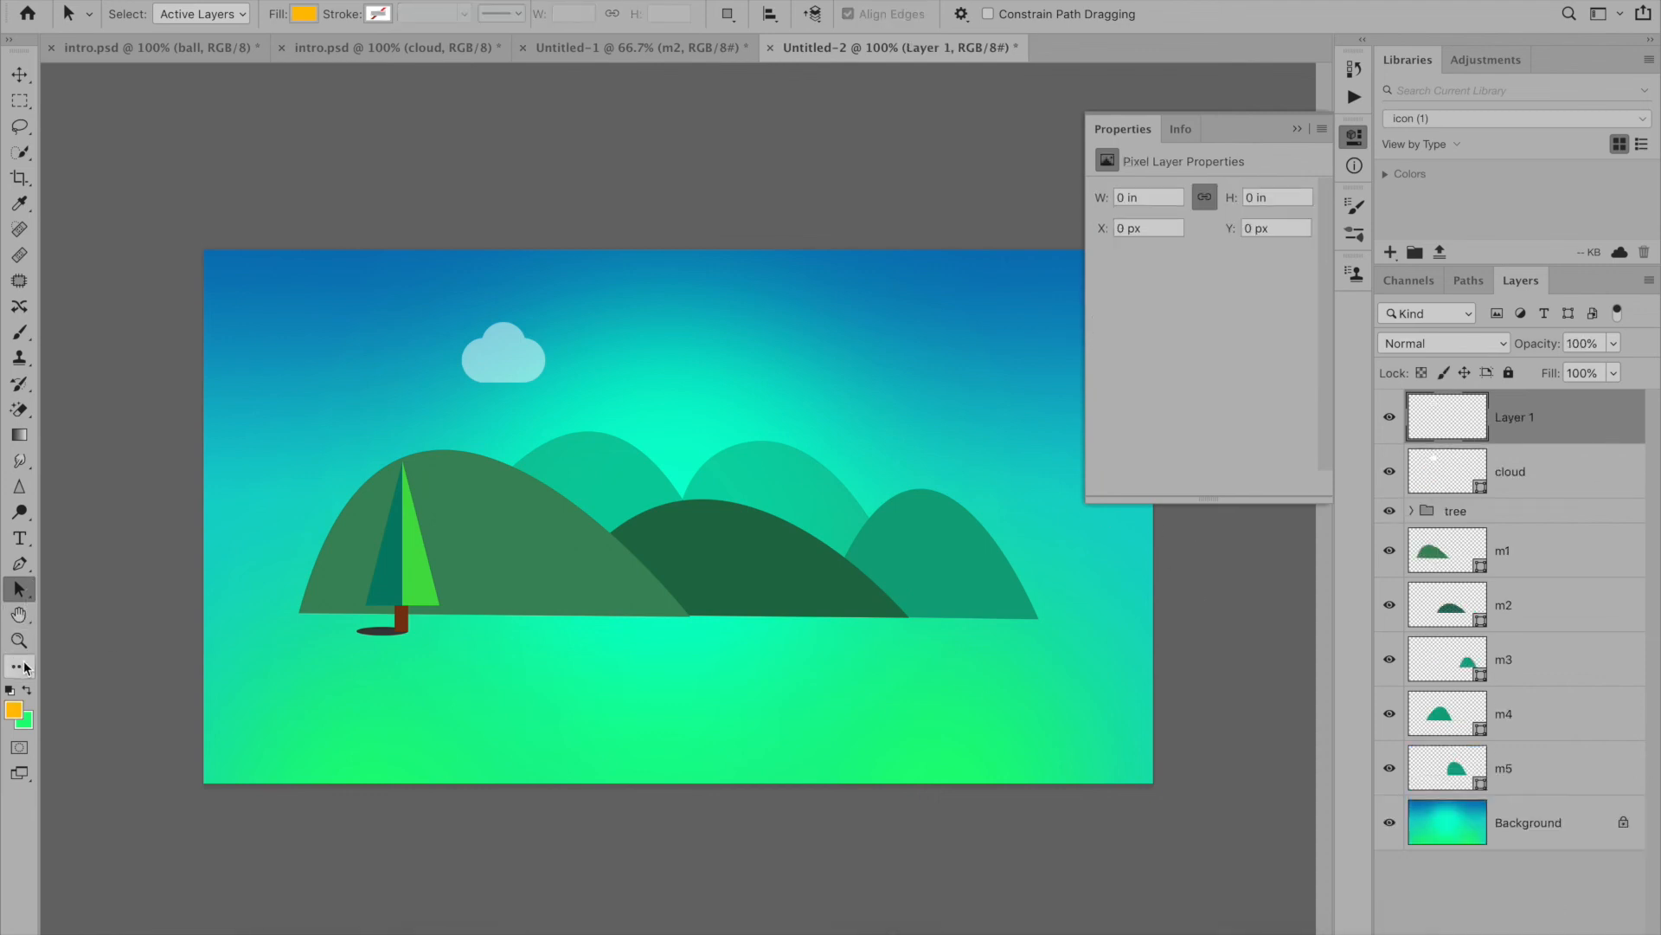
left_click(22, 666)
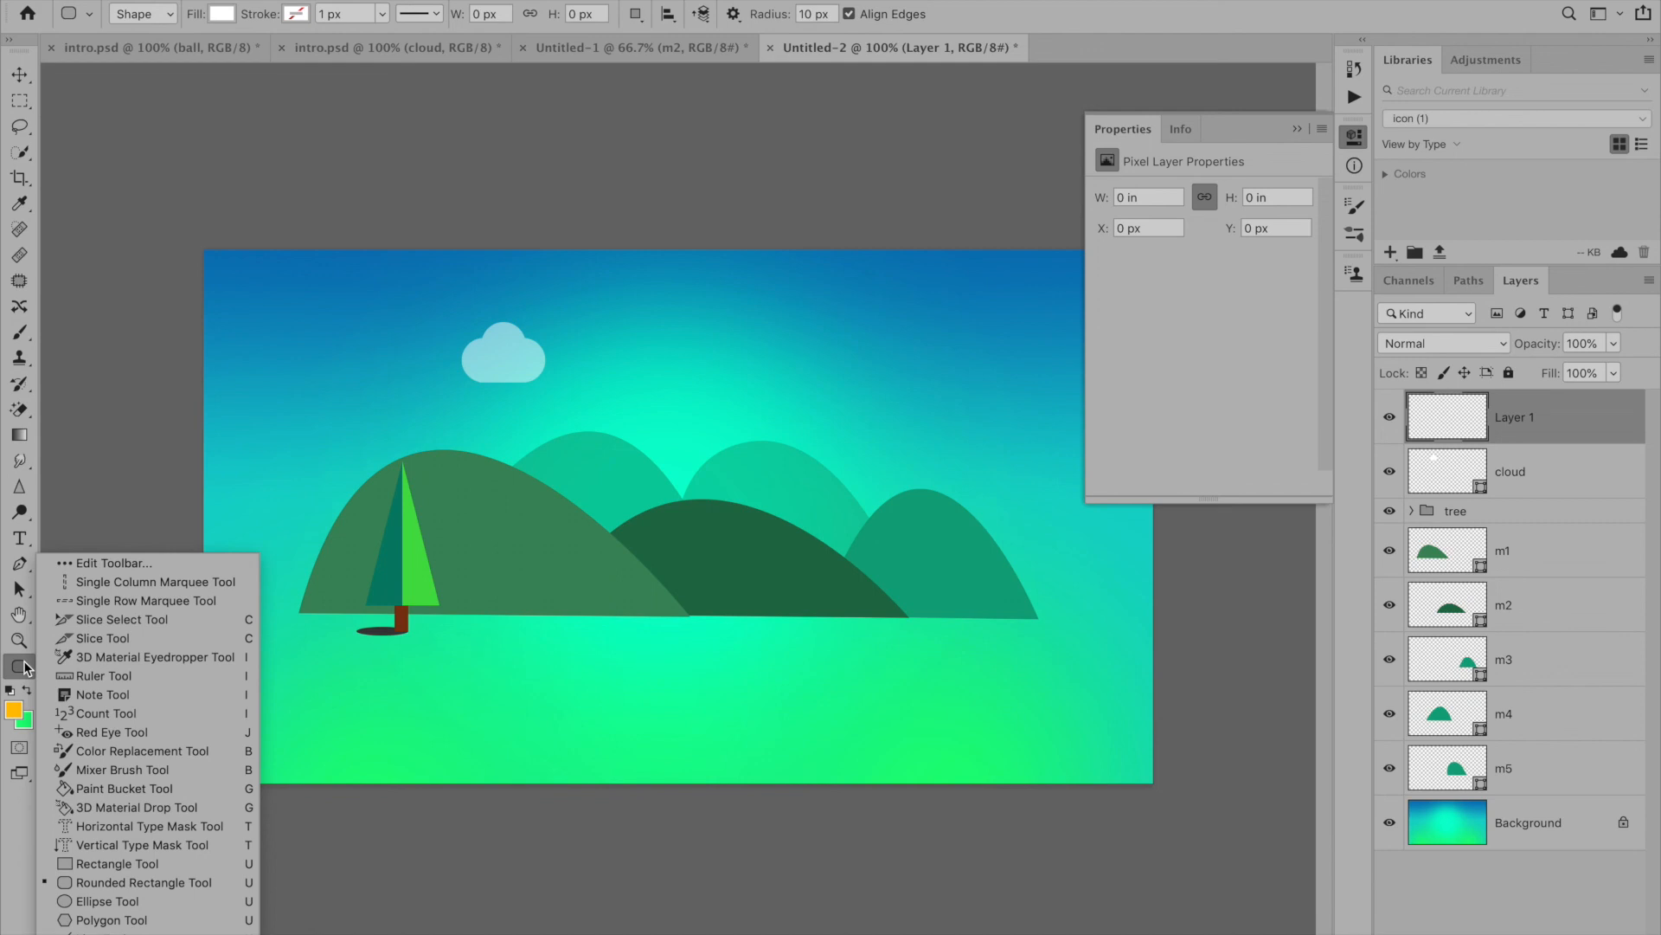
left_click(95, 902)
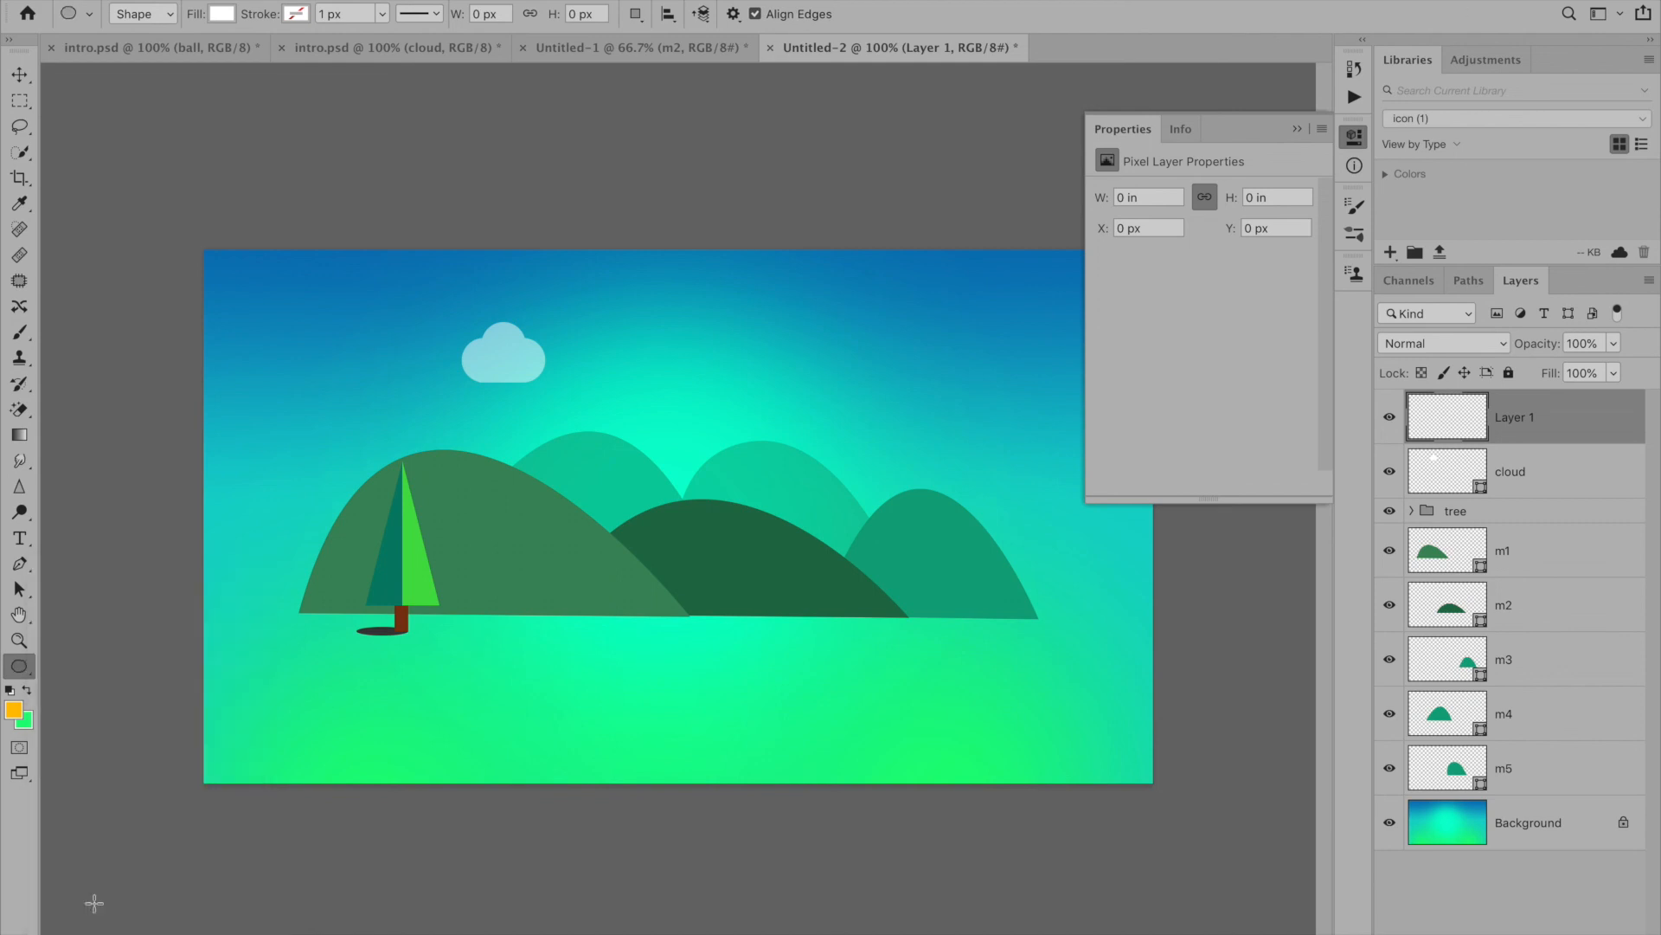
left_click_drag(657, 336, 744, 405)
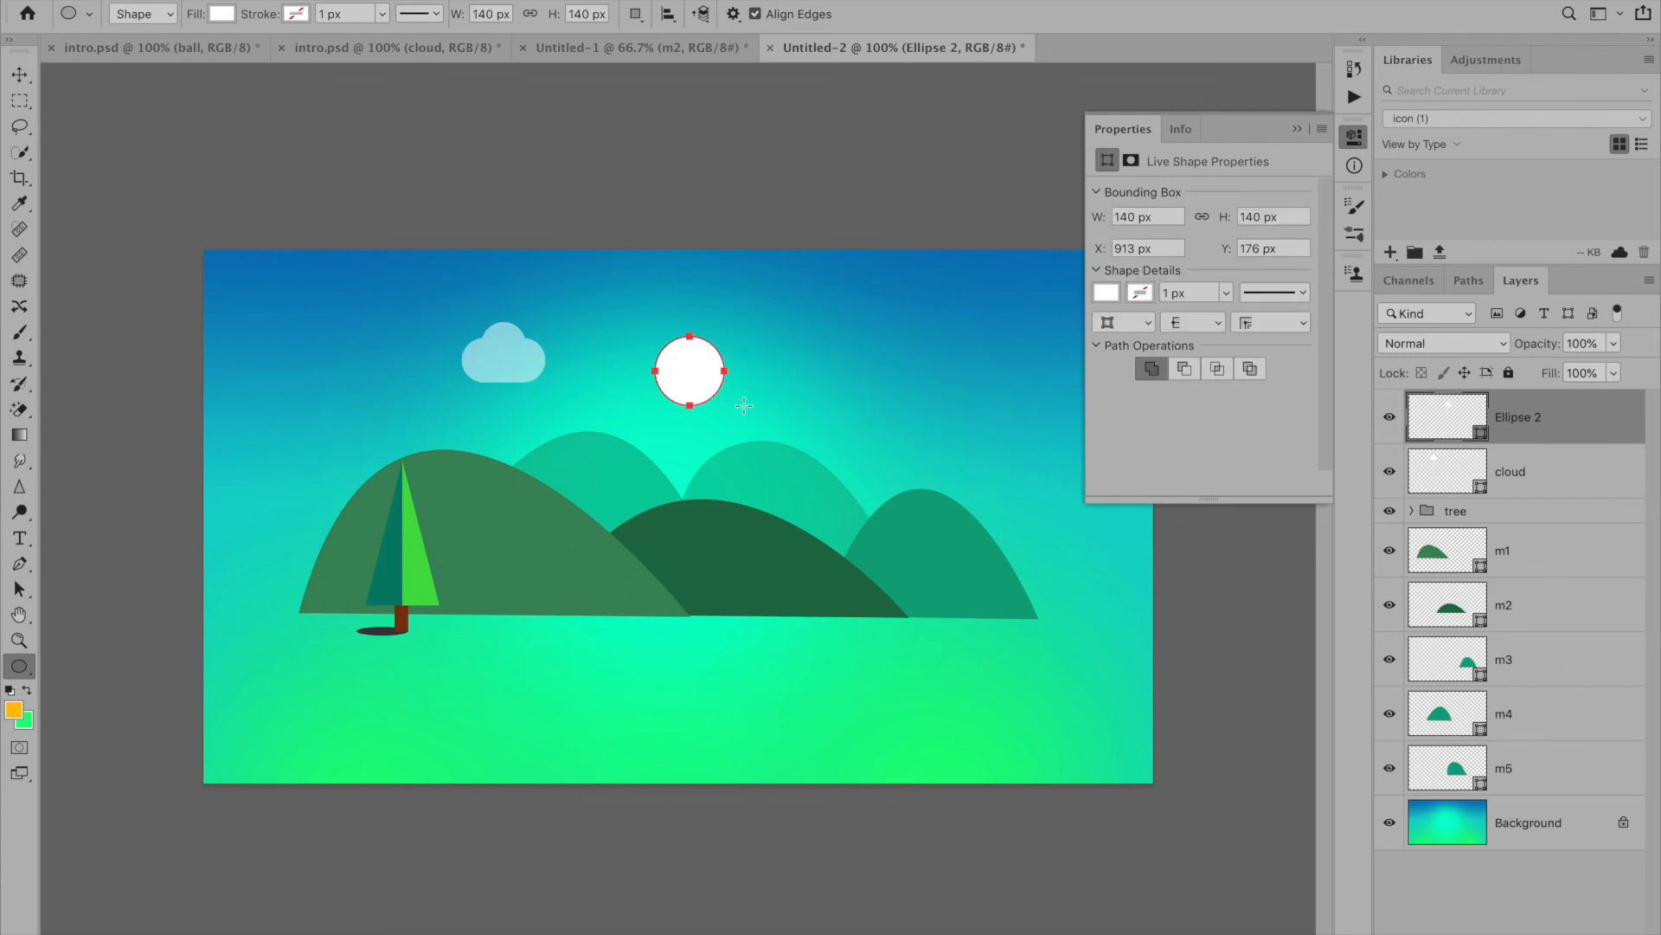
- Recolor the 140 px circle to golden yellow ffc600 and shift it slightly left to X 890 px as the sun
double_click(1437, 427)
left_click(1109, 357)
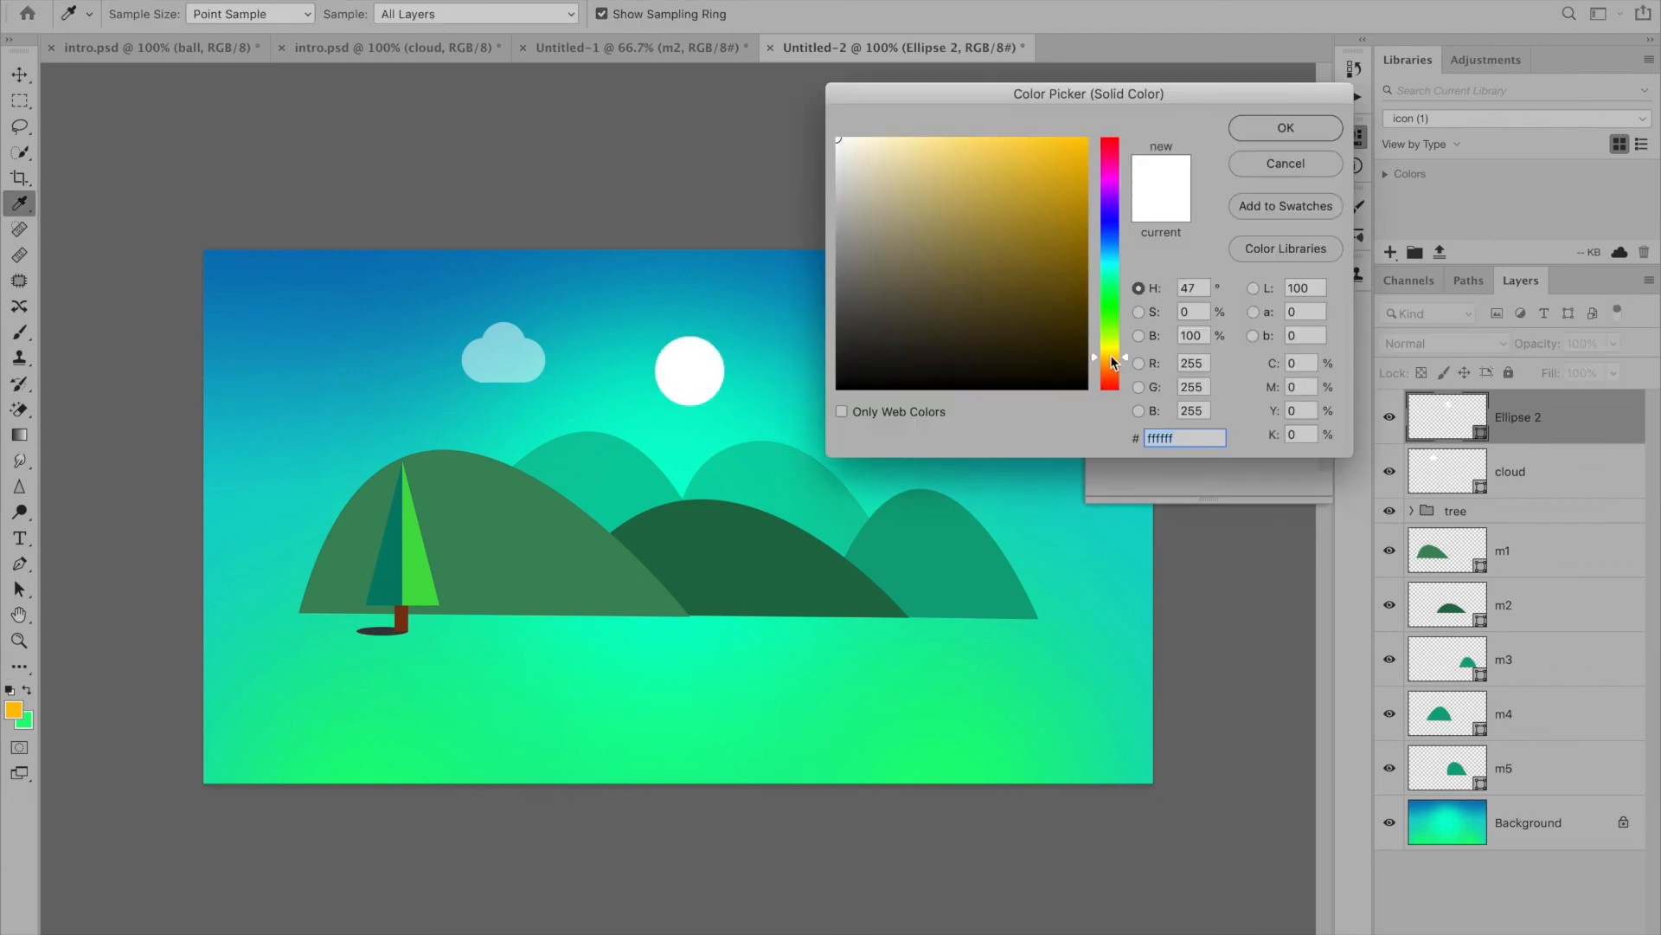
left_click_drag(1086, 166, 1089, 110)
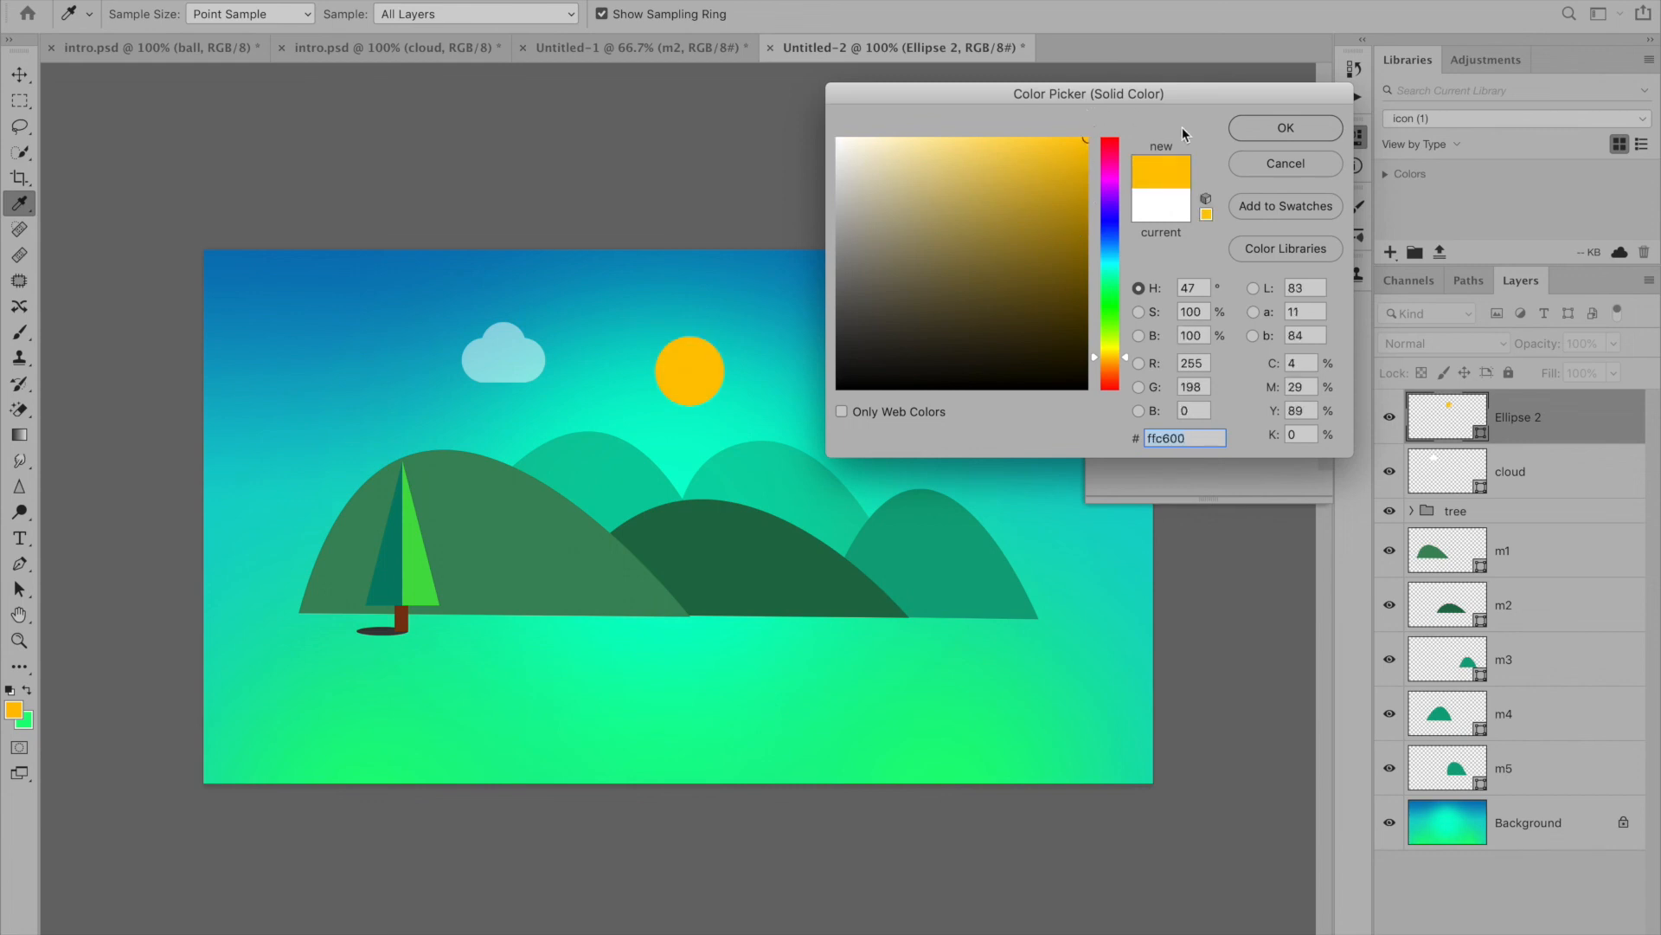
left_click(1264, 129)
key("v")
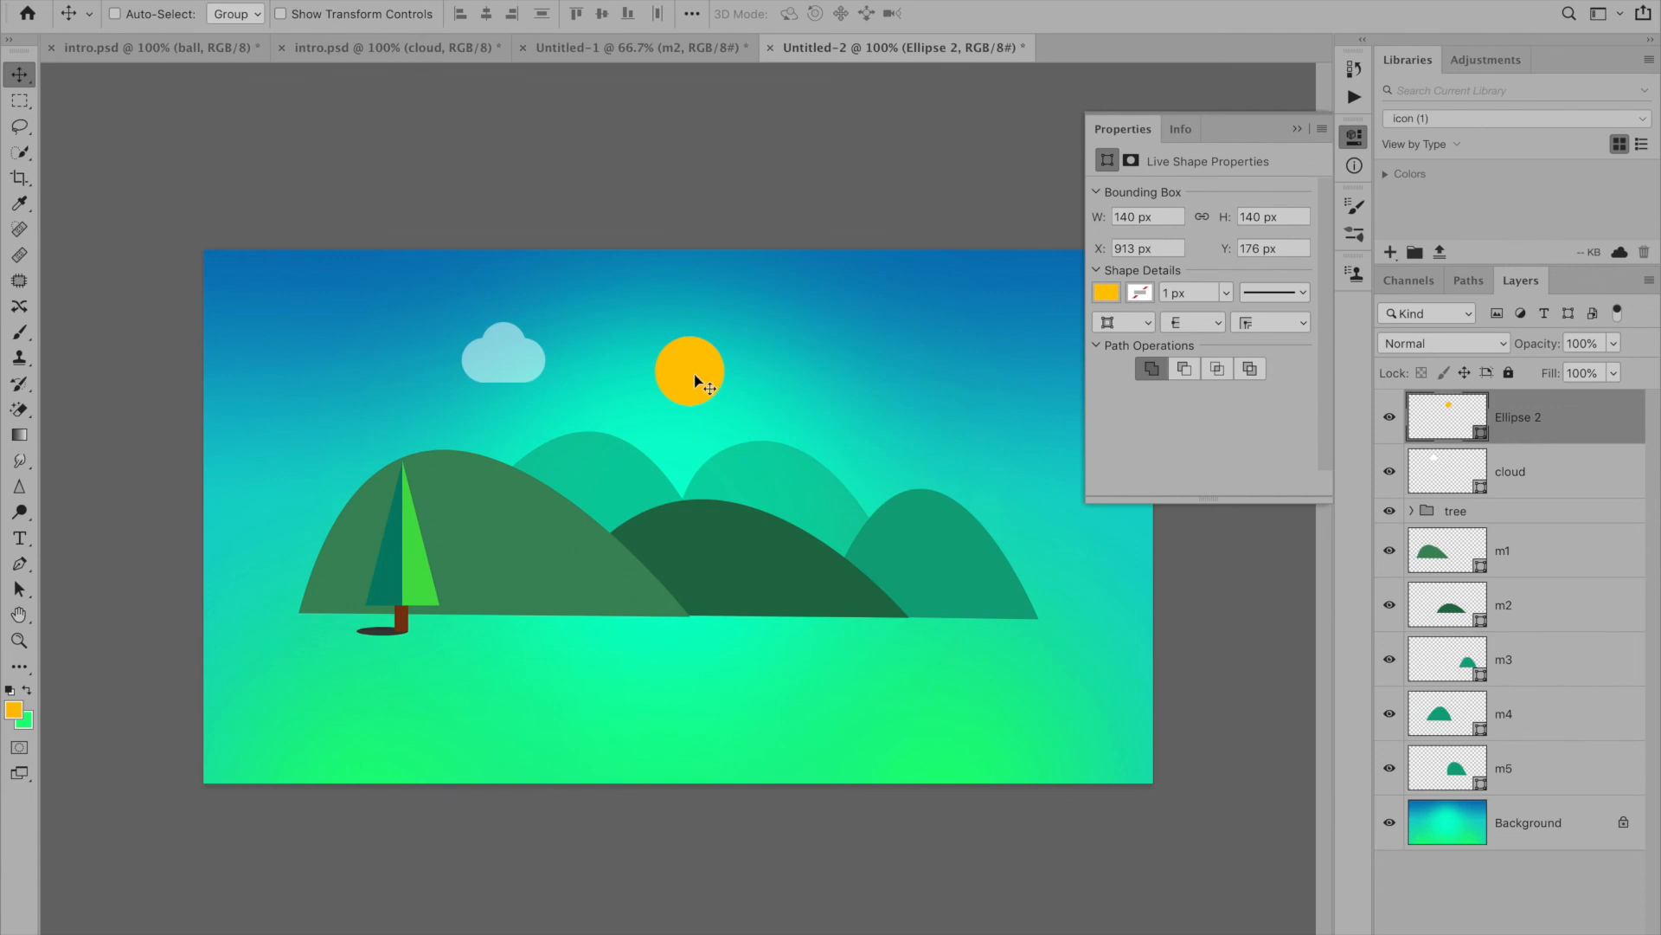
left_click_drag(693, 381, 682, 381)
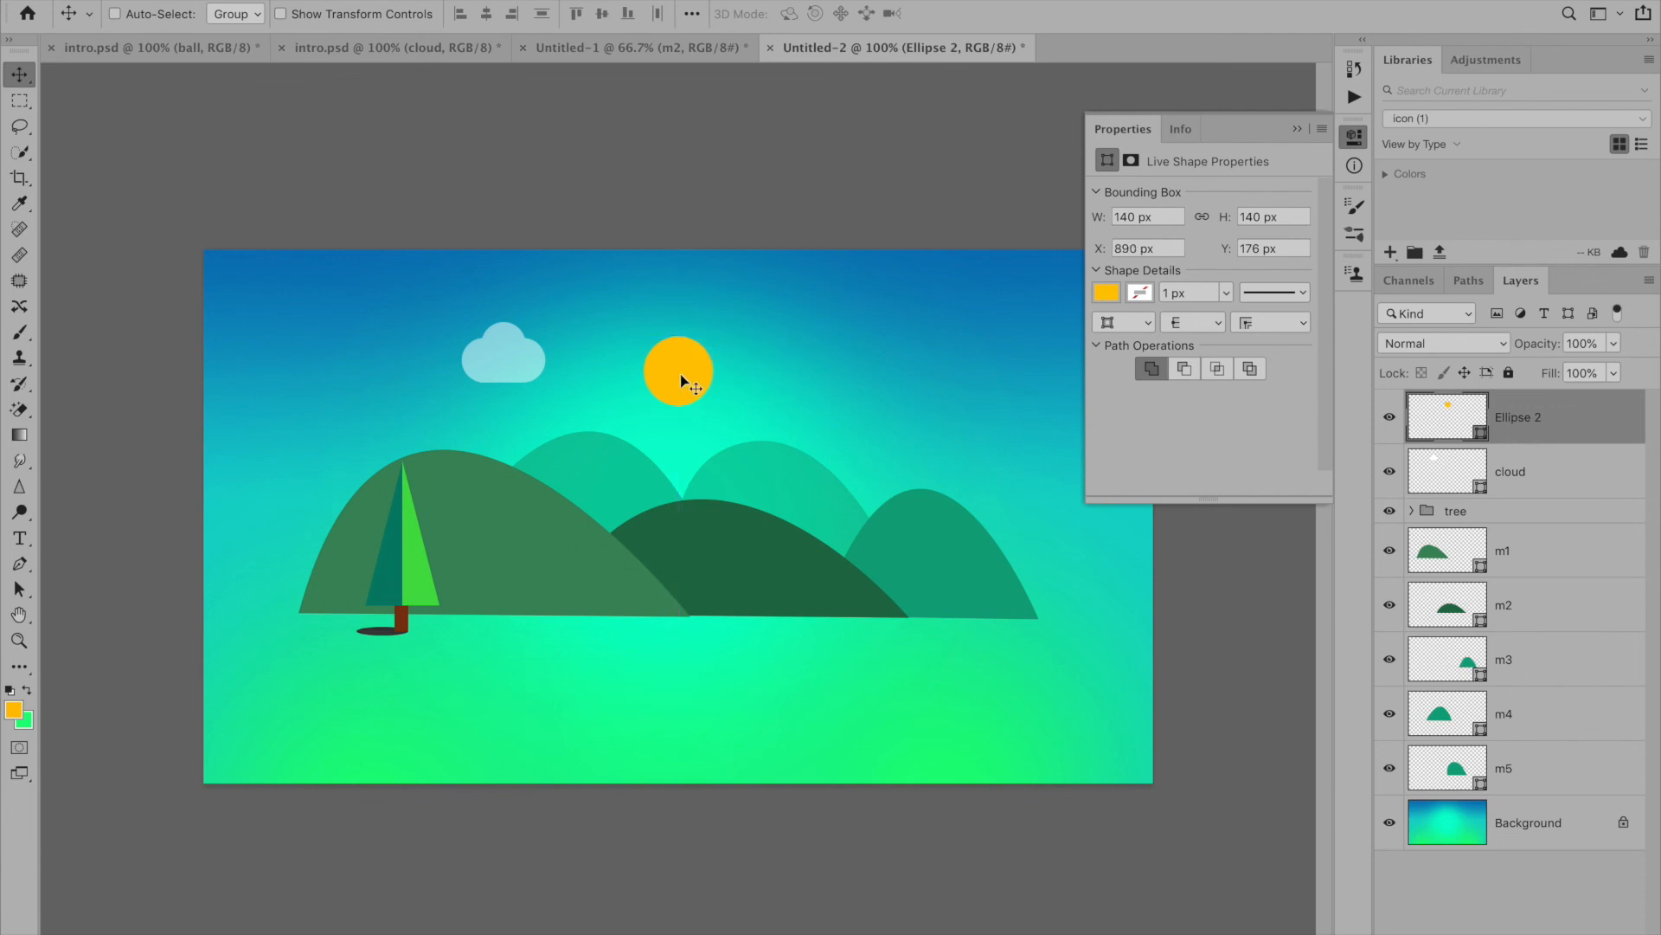
- Lower the five hills m1 to m5 together and move the tree group down and left to the m1 hill's left foot
left_click(1471, 511)
left_click_drag(411, 585, 398, 606)
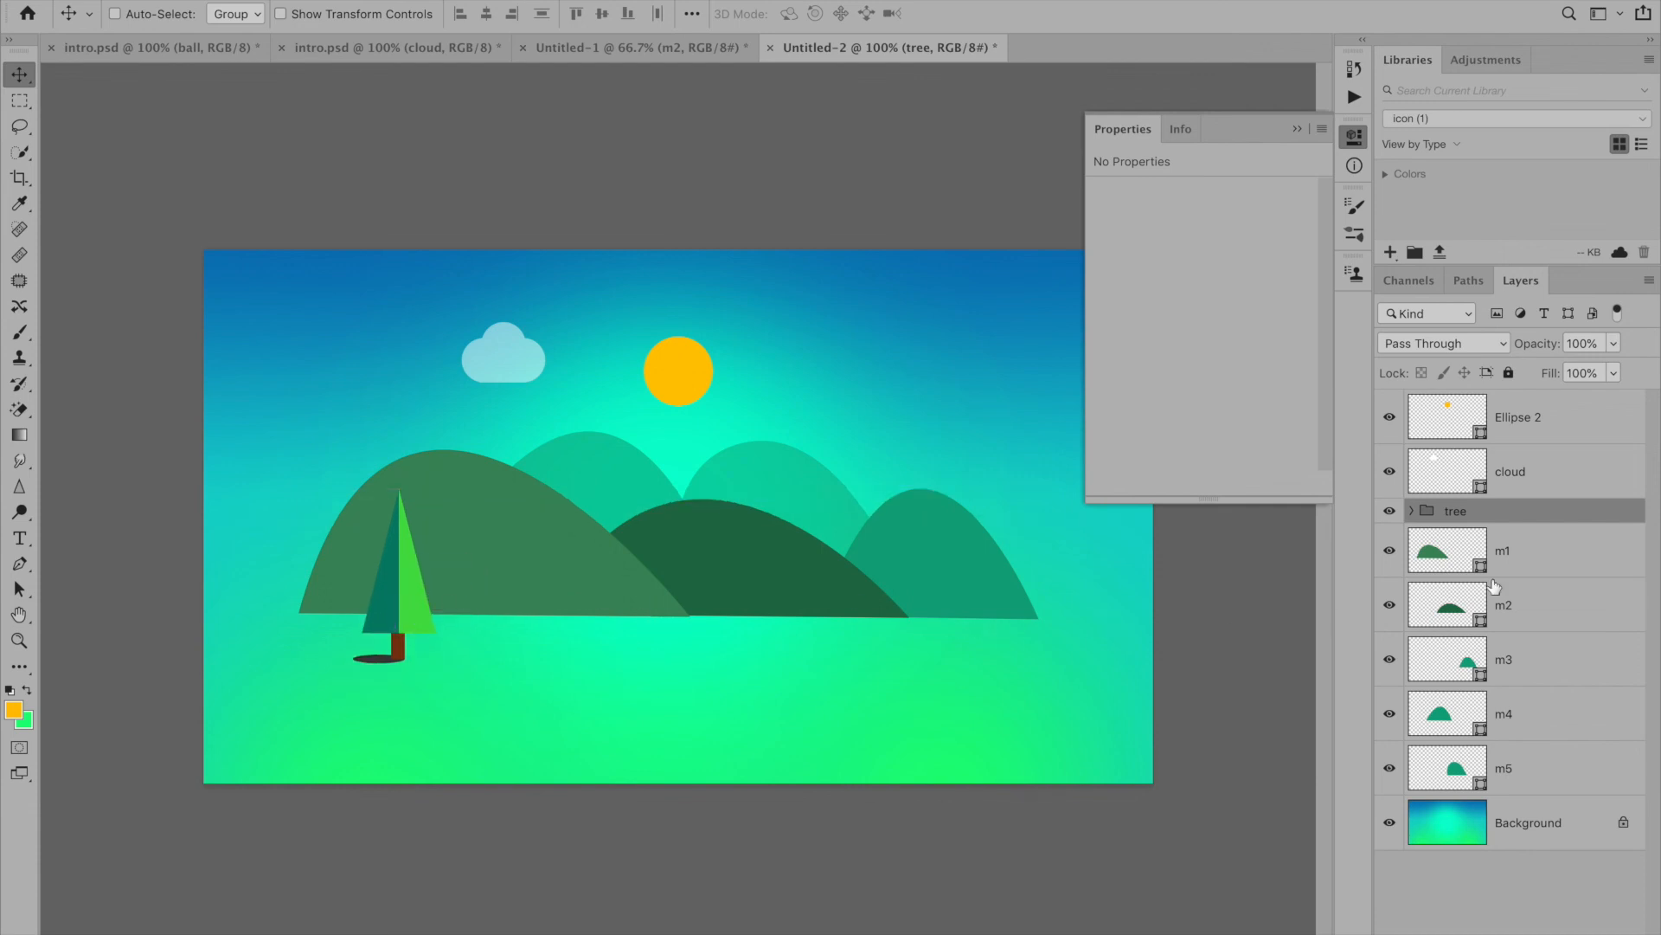
left_click(1546, 558)
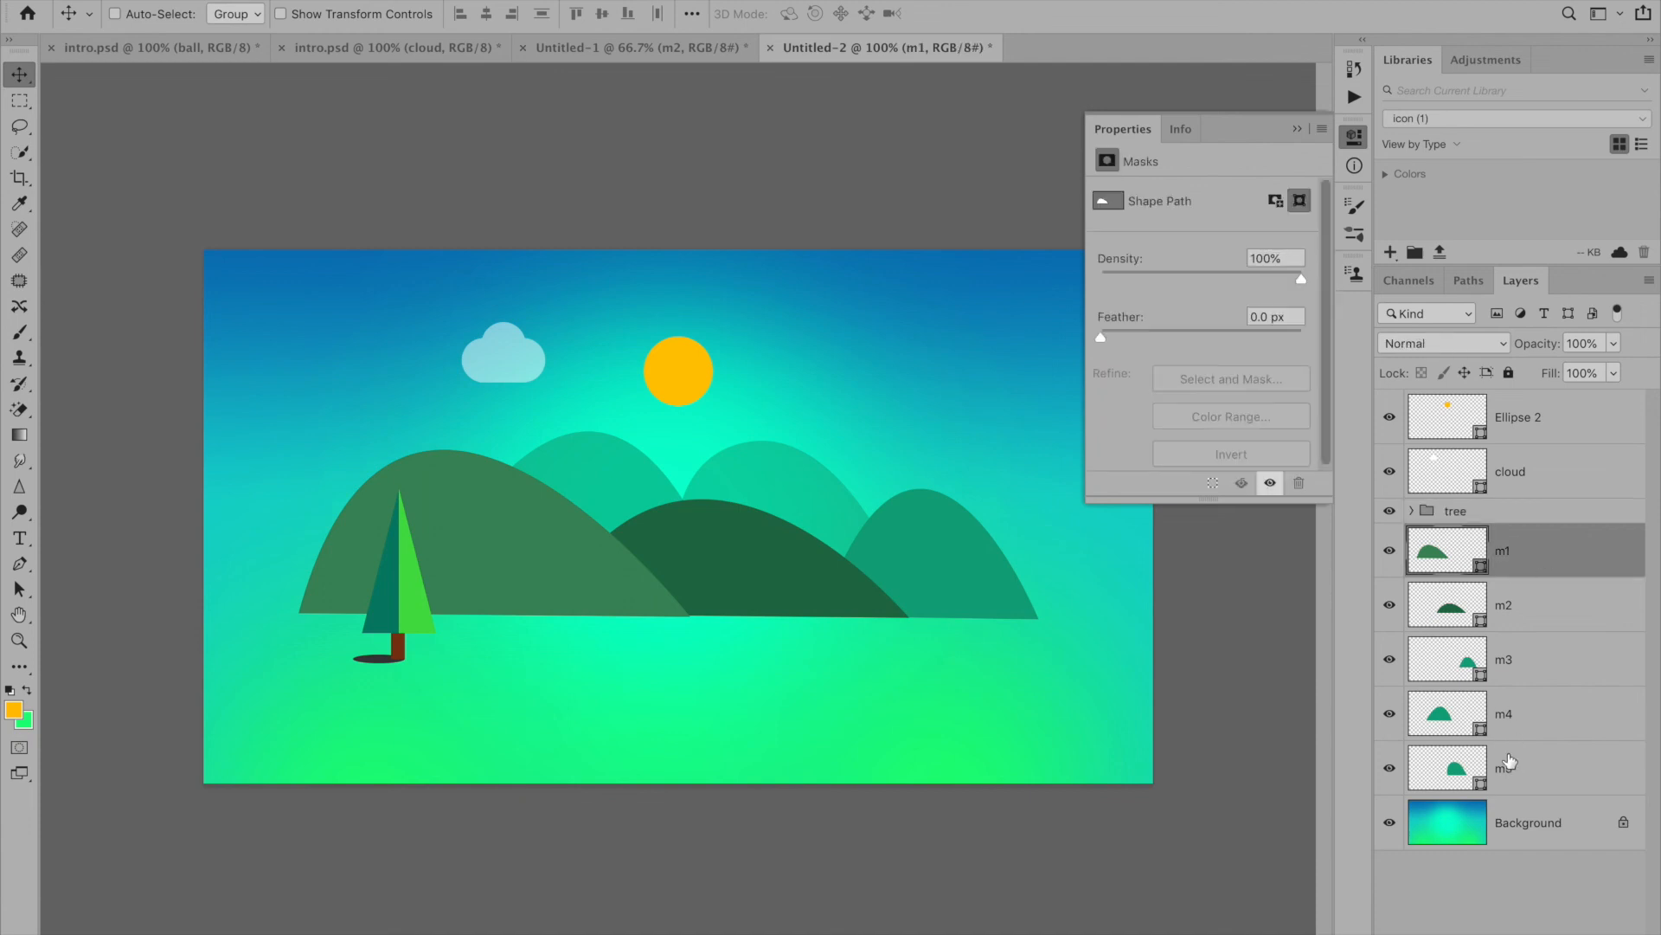
left_click(1510, 763, "shift")
left_click_drag(955, 608, 952, 618)
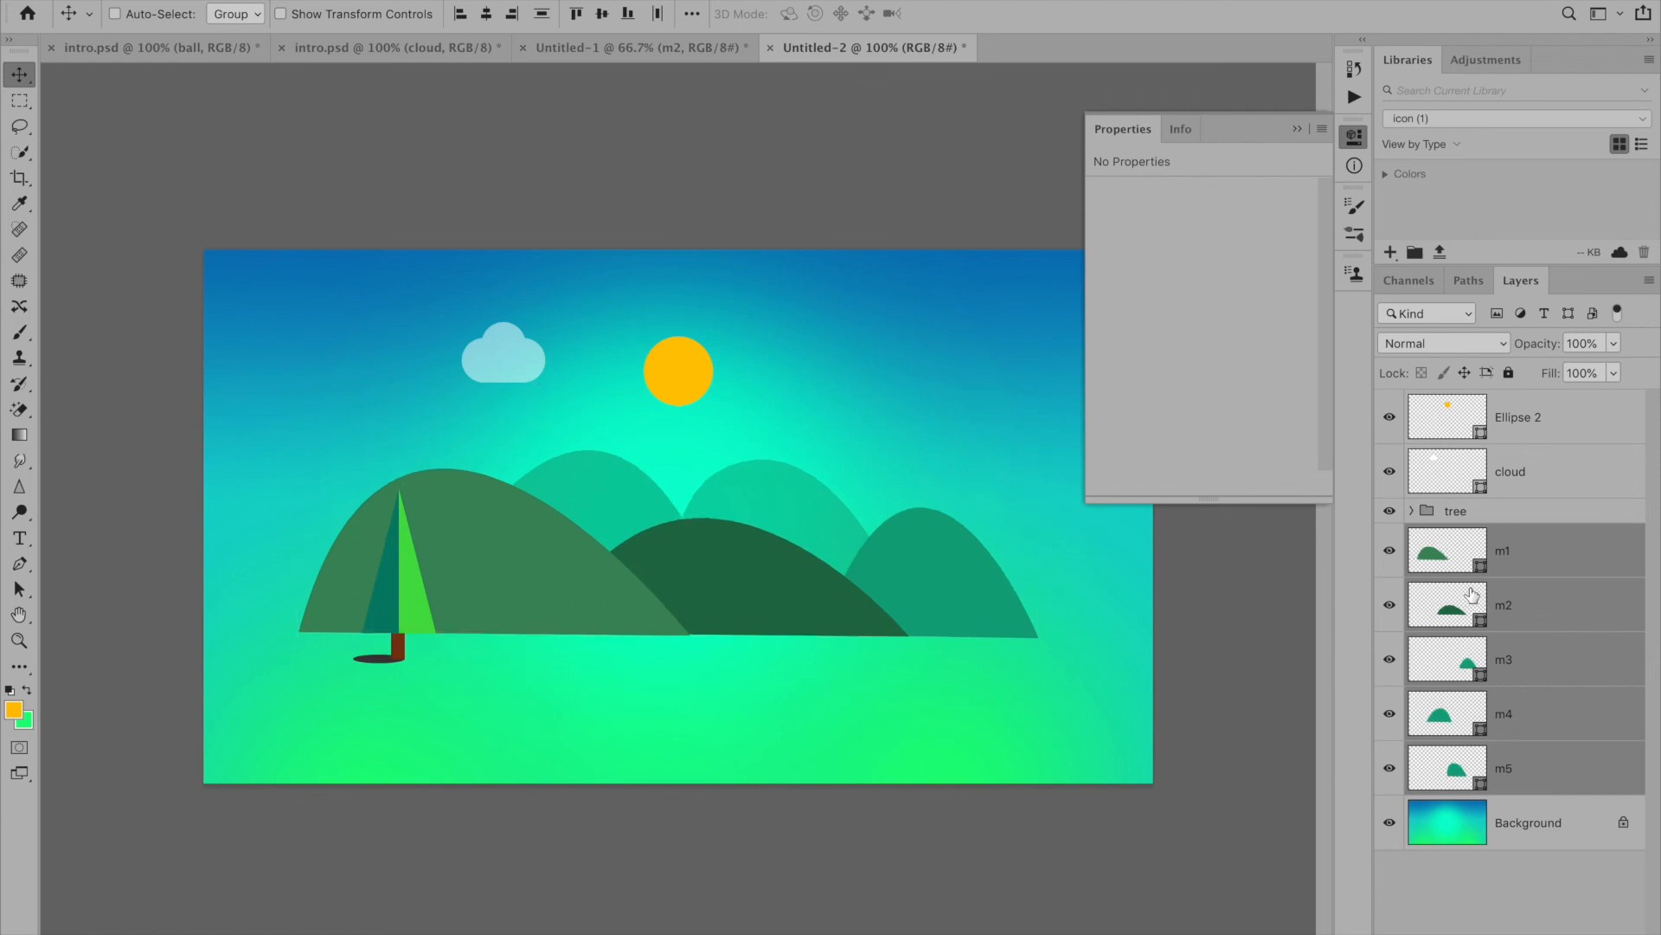
left_click(1511, 515)
left_click_drag(423, 585, 412, 600)
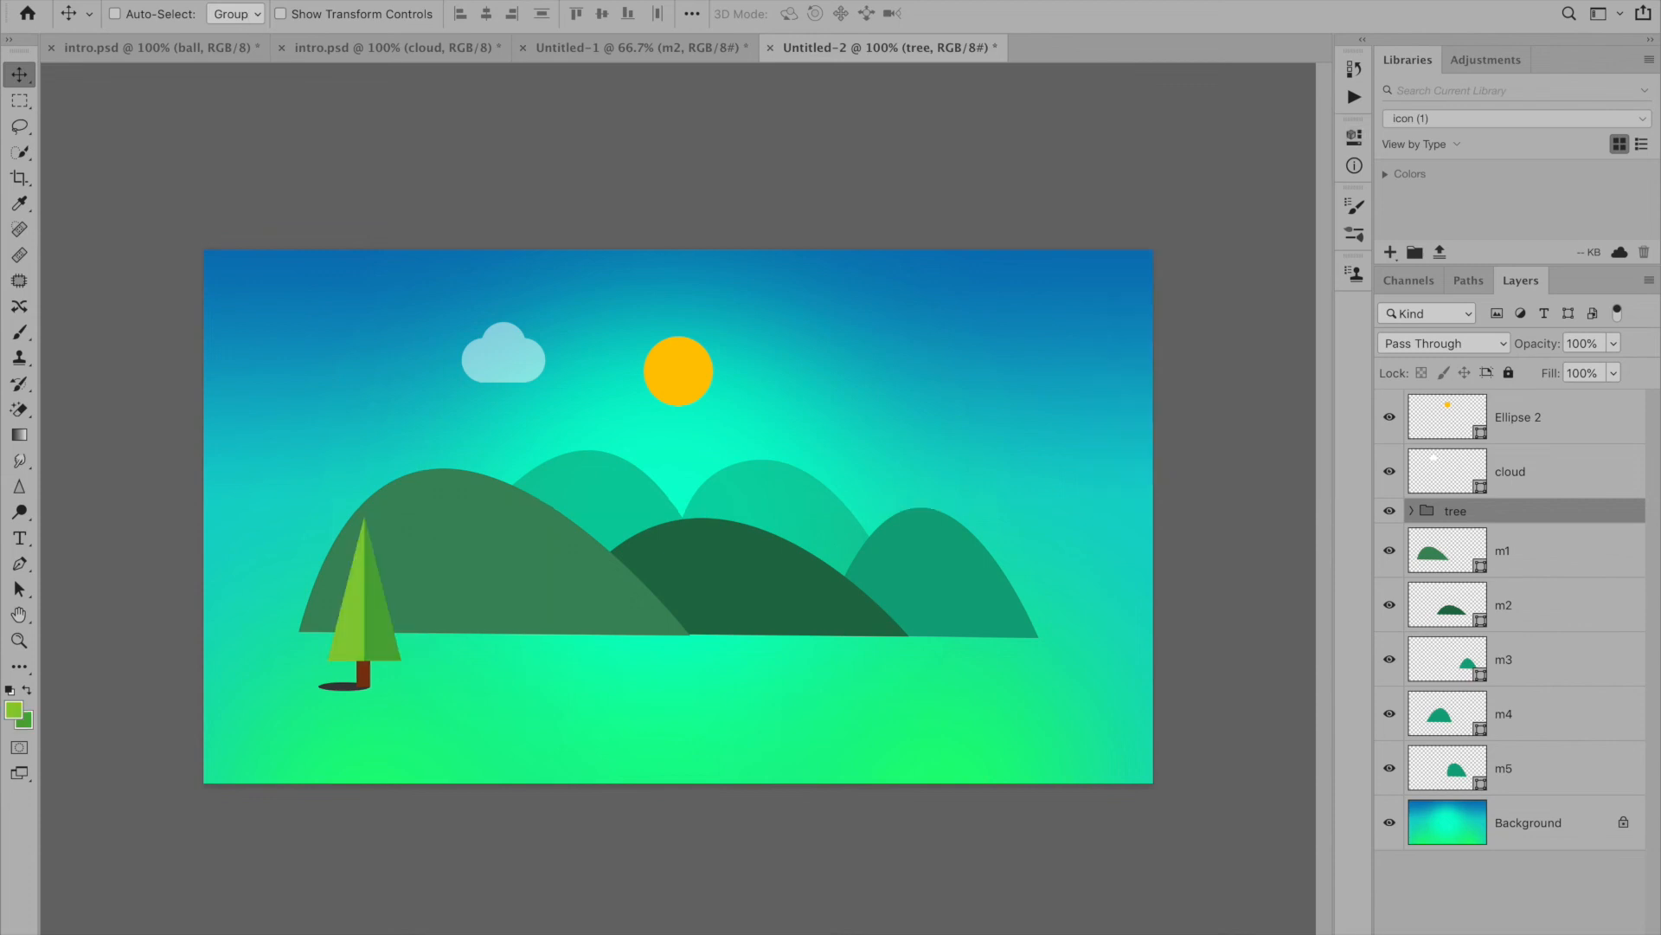
- Save the illustration to the desktop as tree.psd in Photoshop format with layers kept
left_click(200, 2)
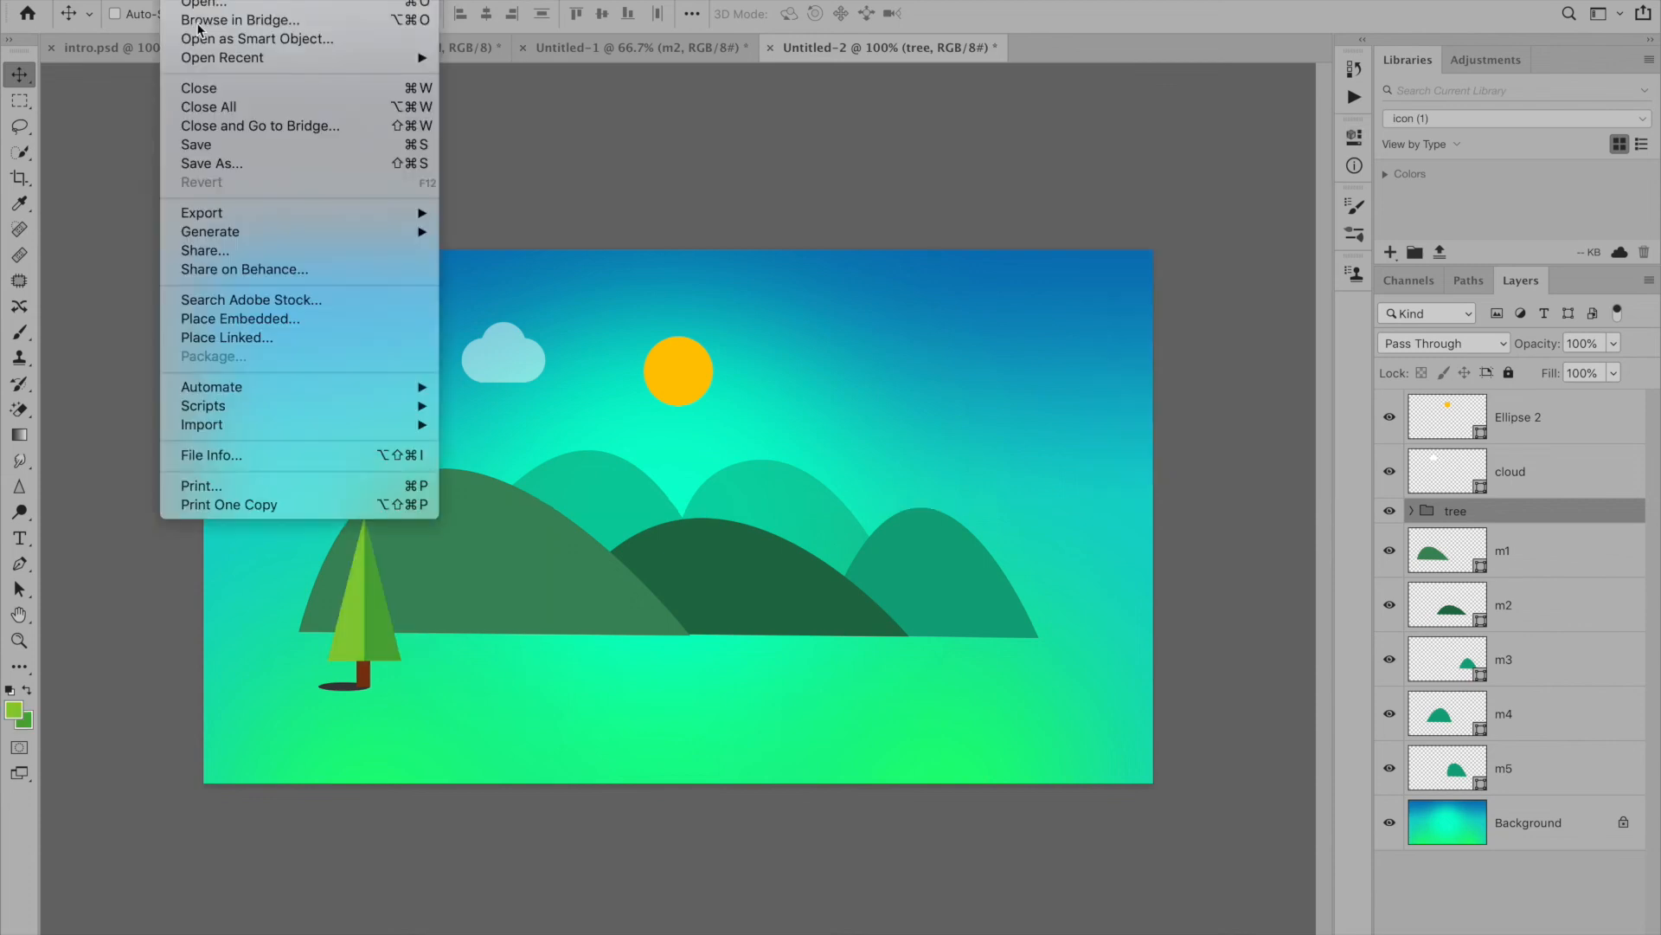
left_click(257, 149)
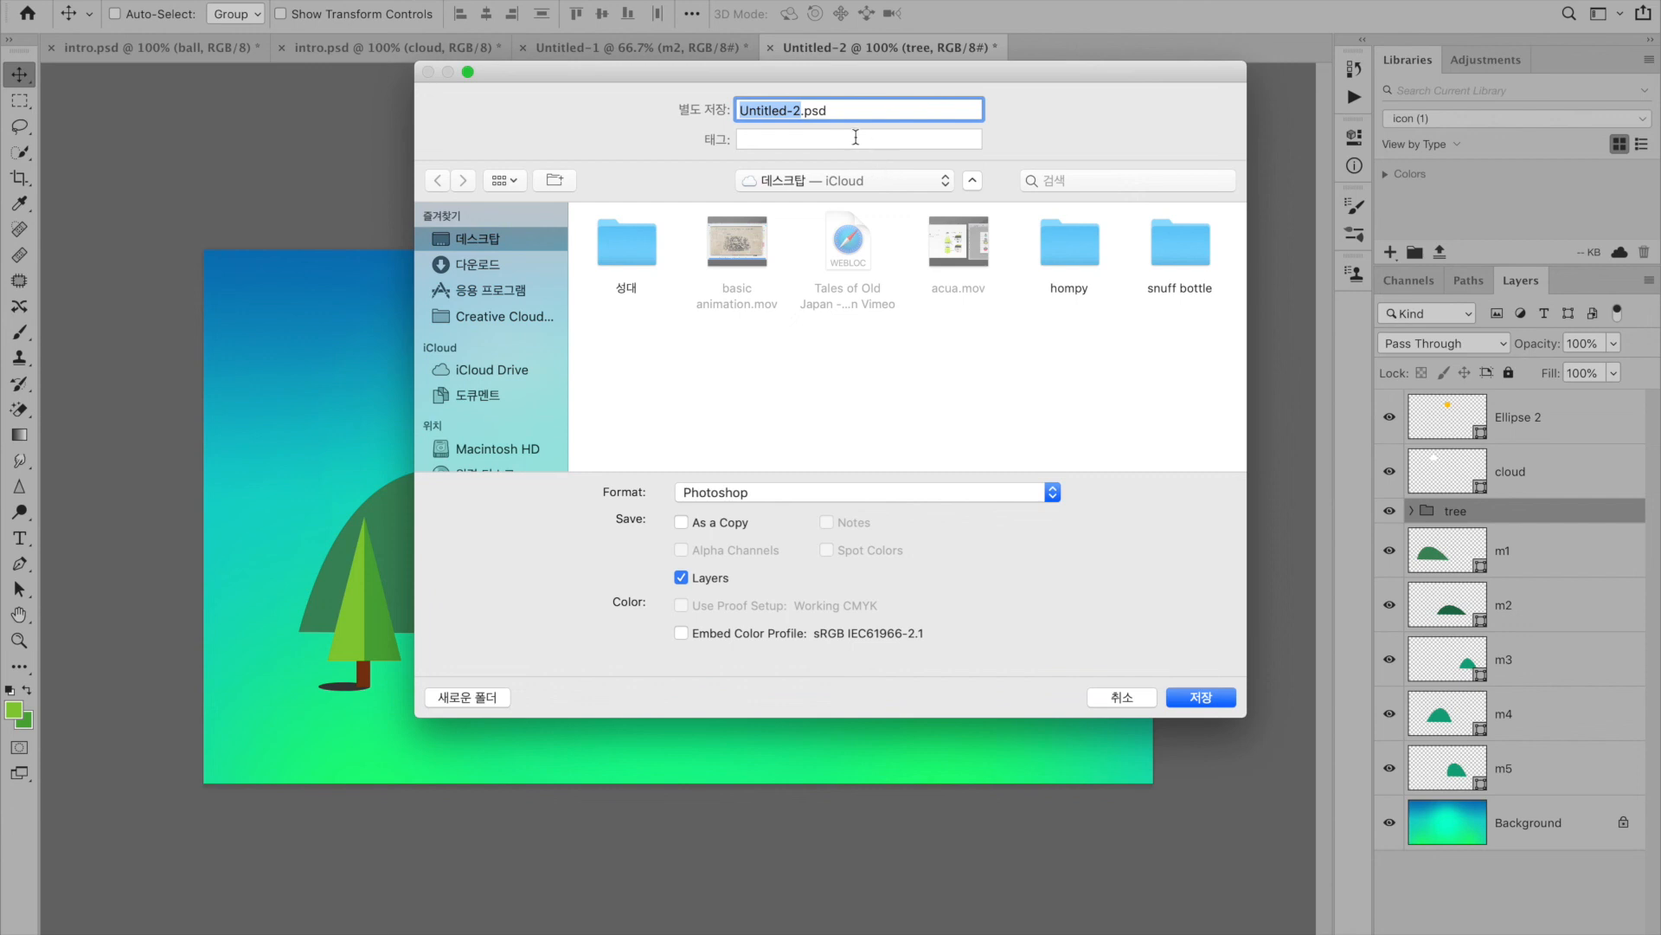
type("tree")
key("Return")
key("Return")
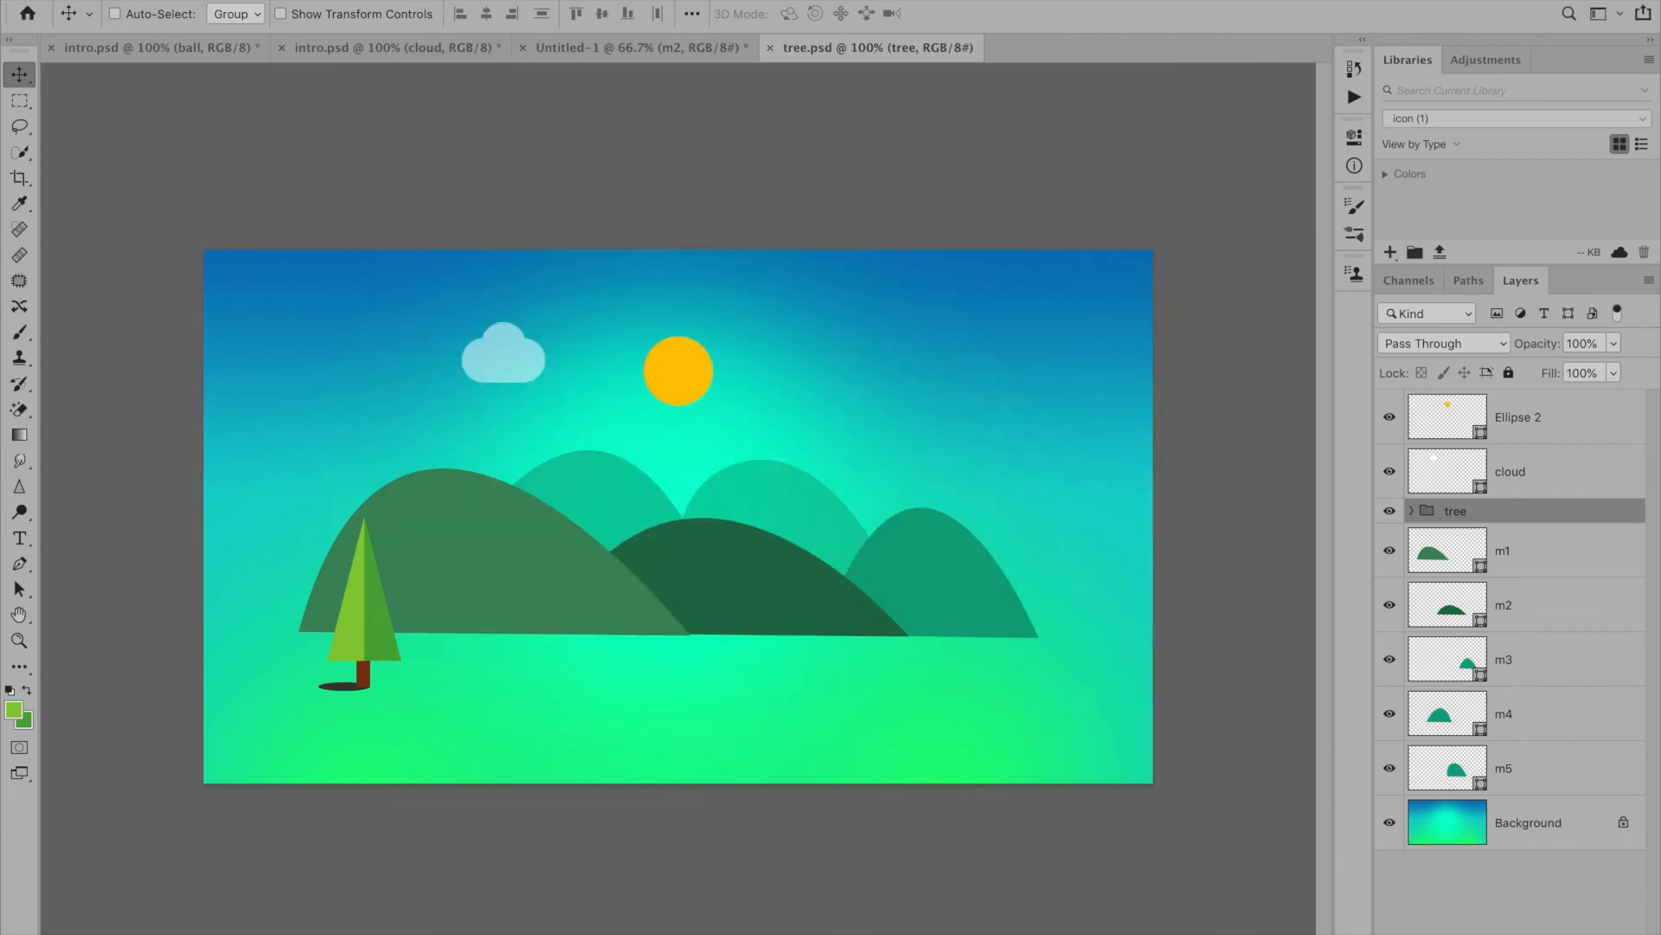